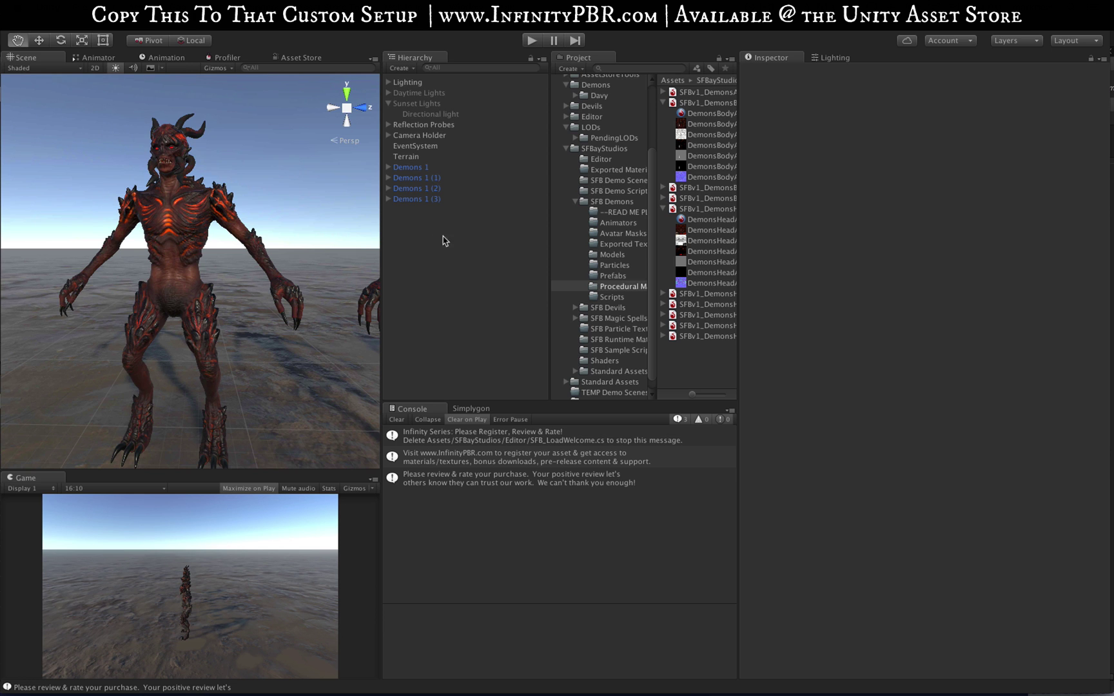
Step: Examine the four demon models in the scene from several distances and angles
drag(285, 226, 106, 229)
scroll(189, 226, down, 10)
drag(277, 252, 172, 250)
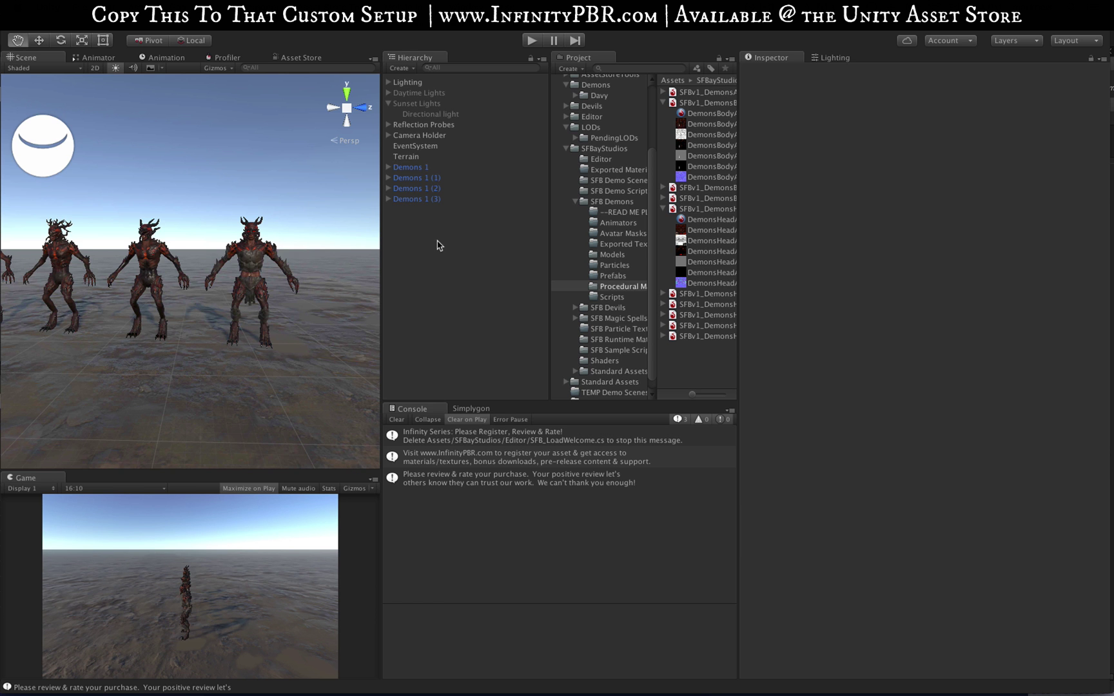
scroll(170, 252, up, 10)
drag(286, 254, 366, 263)
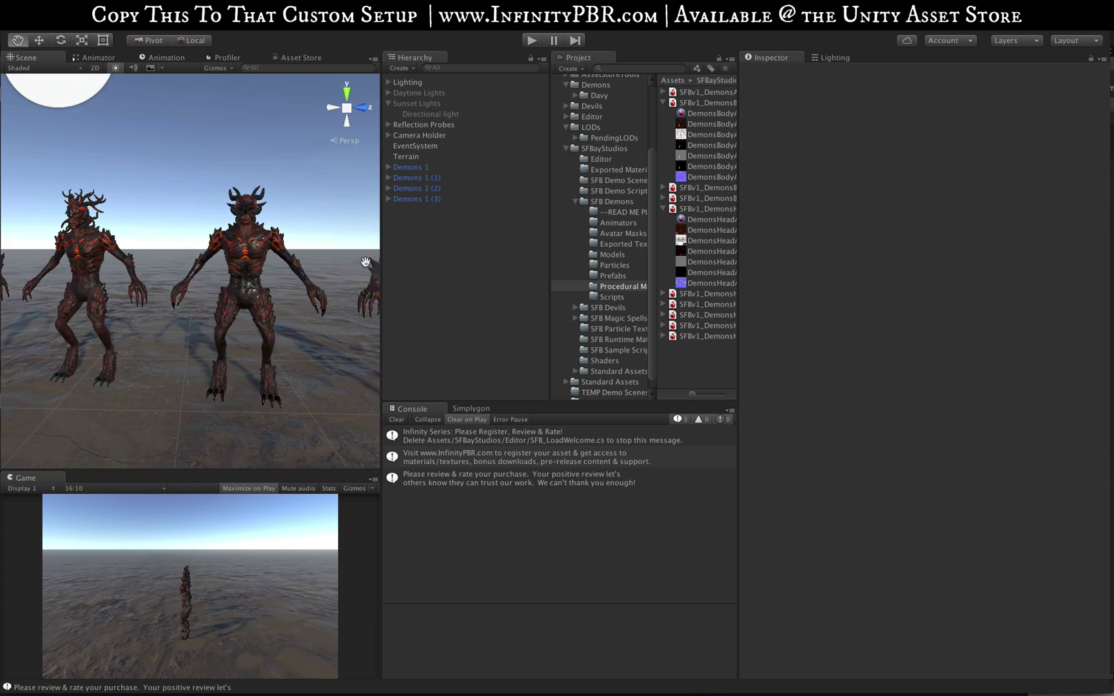
scroll(365, 263, down, 3)
drag(182, 271, 306, 275)
alt+drag(145, 279, 310, 281)
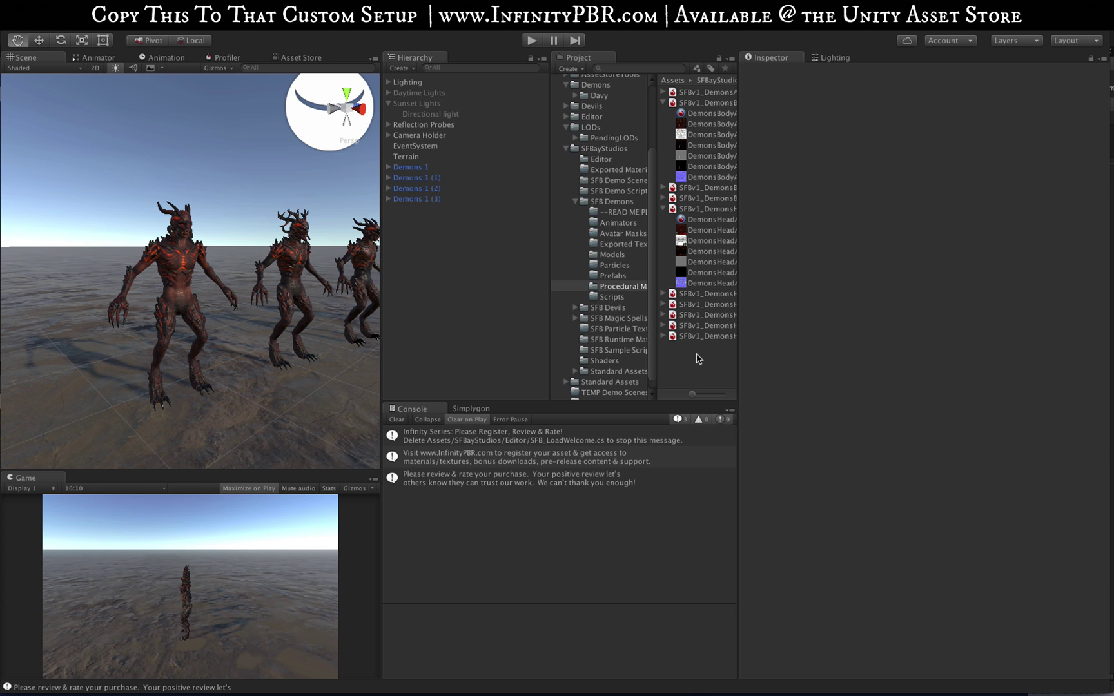
scroll(274, 277, up, 3)
scroll(274, 277, up, 3)
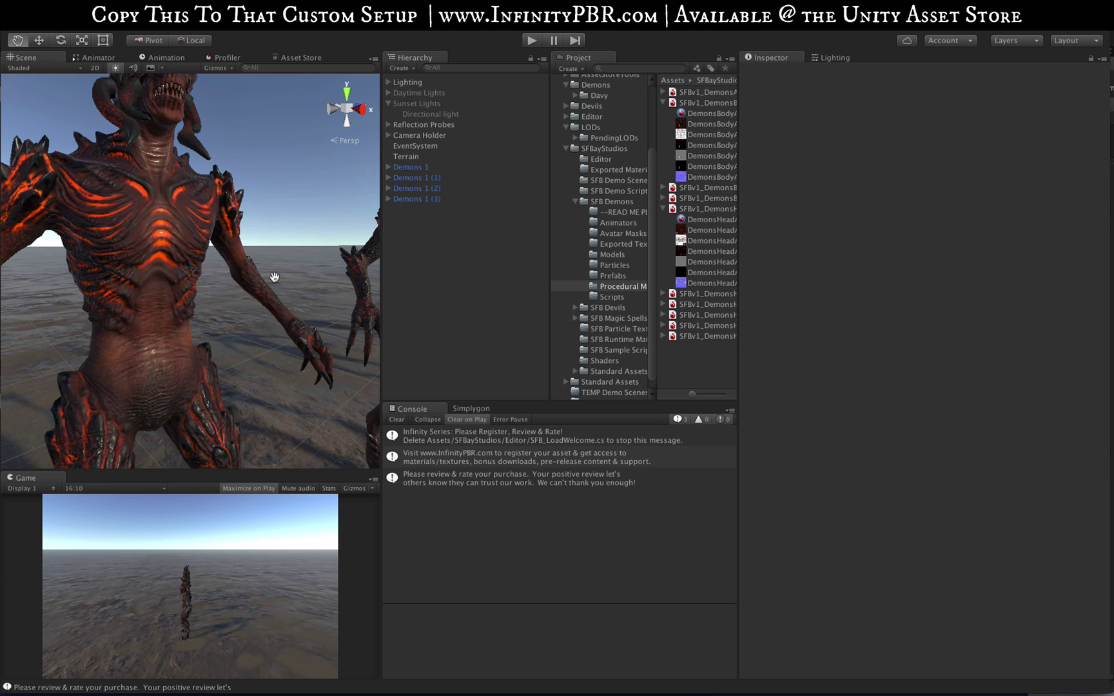
scroll(274, 277, down, 5)
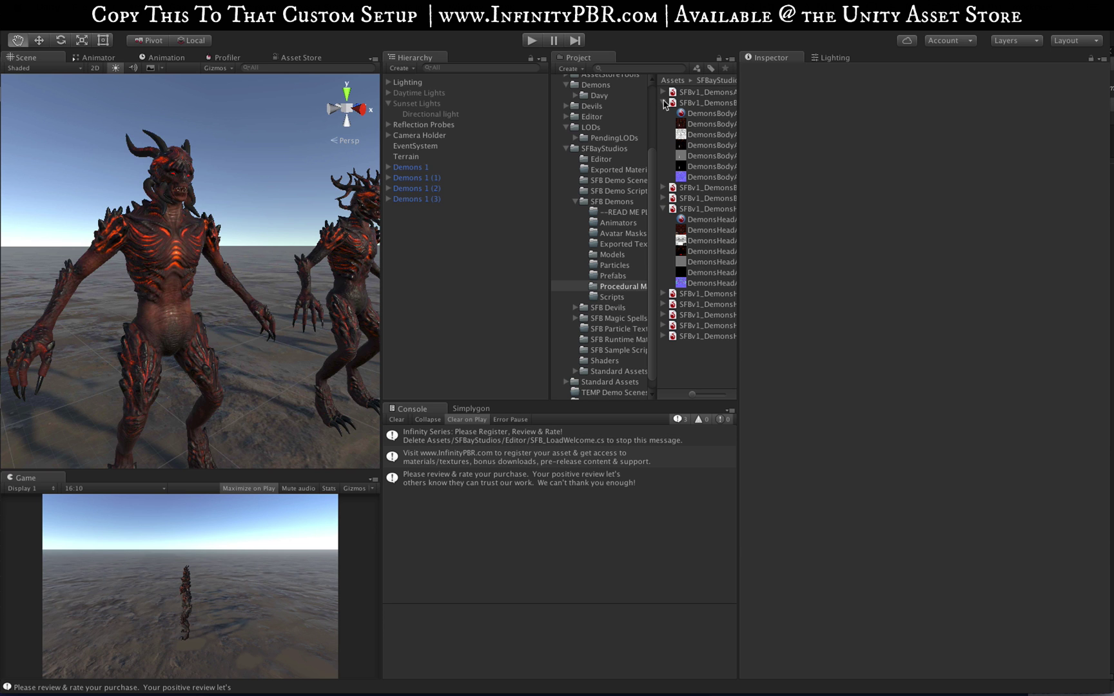
Step: Collapse the expanded DemonsBodyA and DemonsHeadA material archives in the Procedural Materials folder
click(664, 105)
click(664, 135)
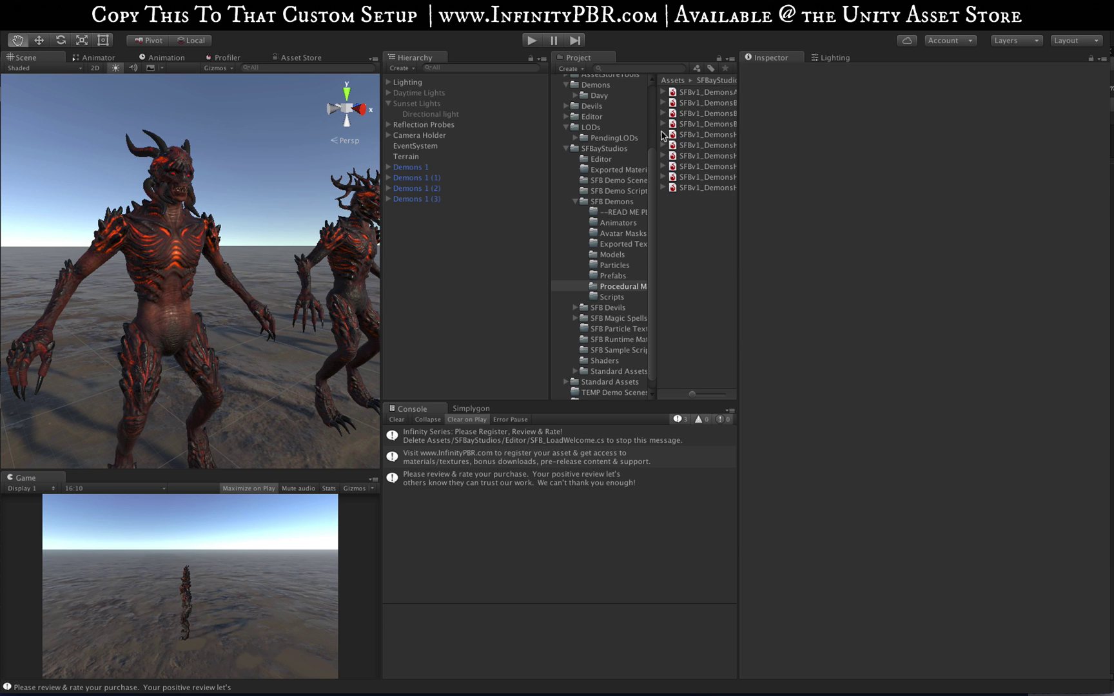
Step: Create an empty game object in the scene named "CT2T - Body A -> Bodies & Heads"
alt+drag(180, 250, 159, 282)
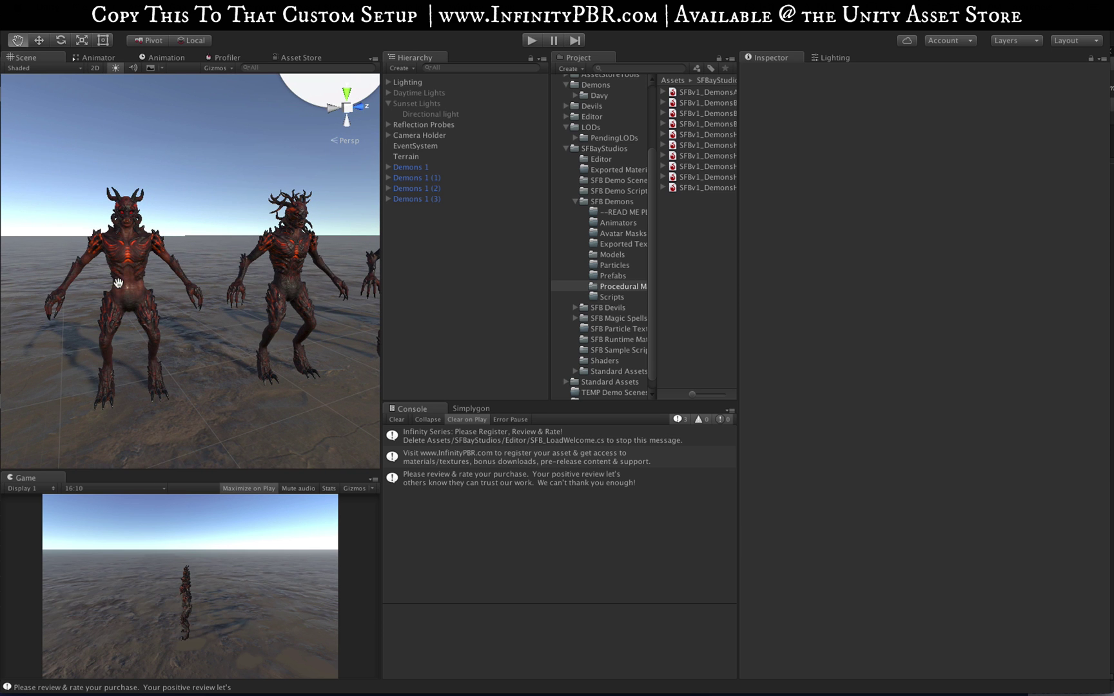
scroll(99, 241, up, 3)
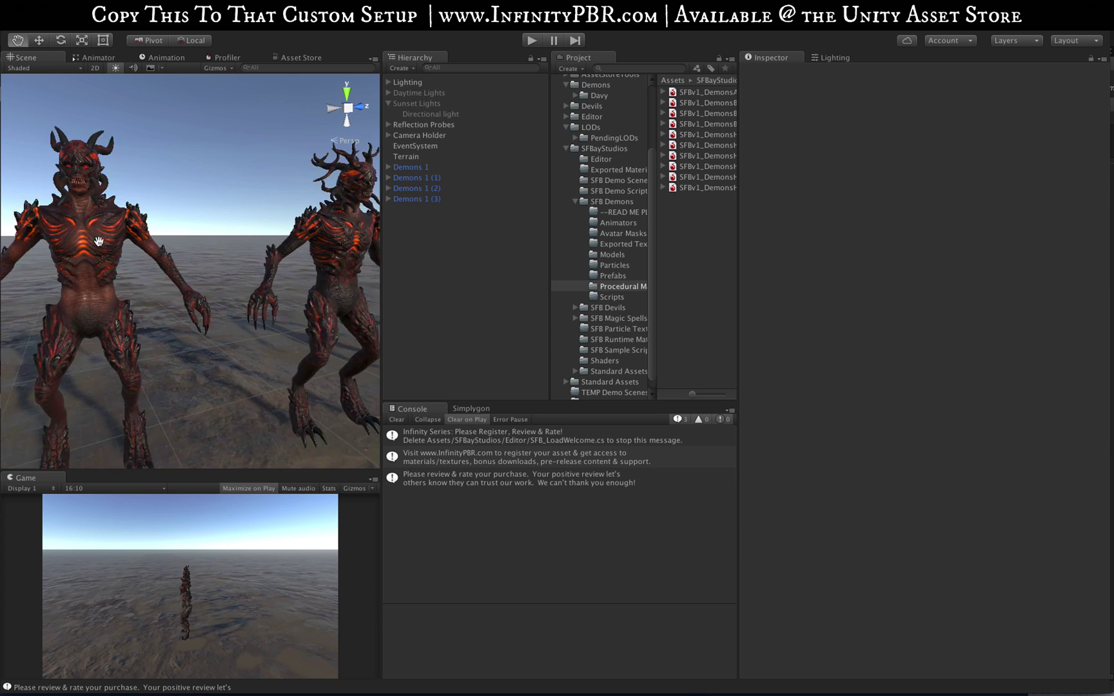
scroll(98, 241, up, 3)
drag(92, 244, 141, 241)
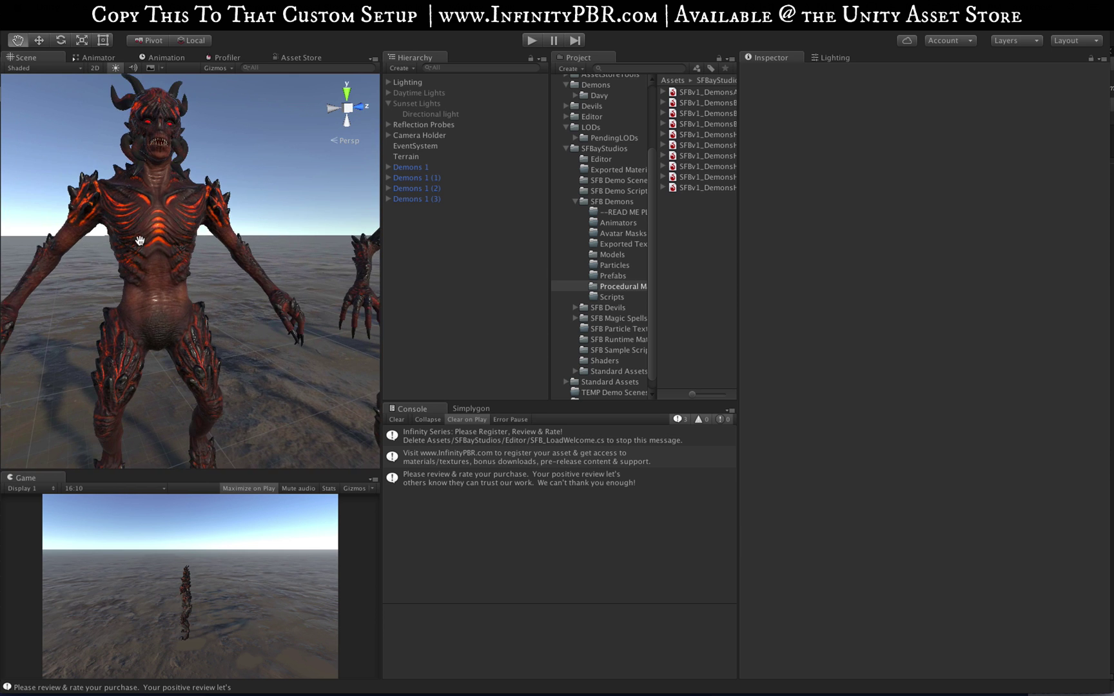
right_click(406, 222)
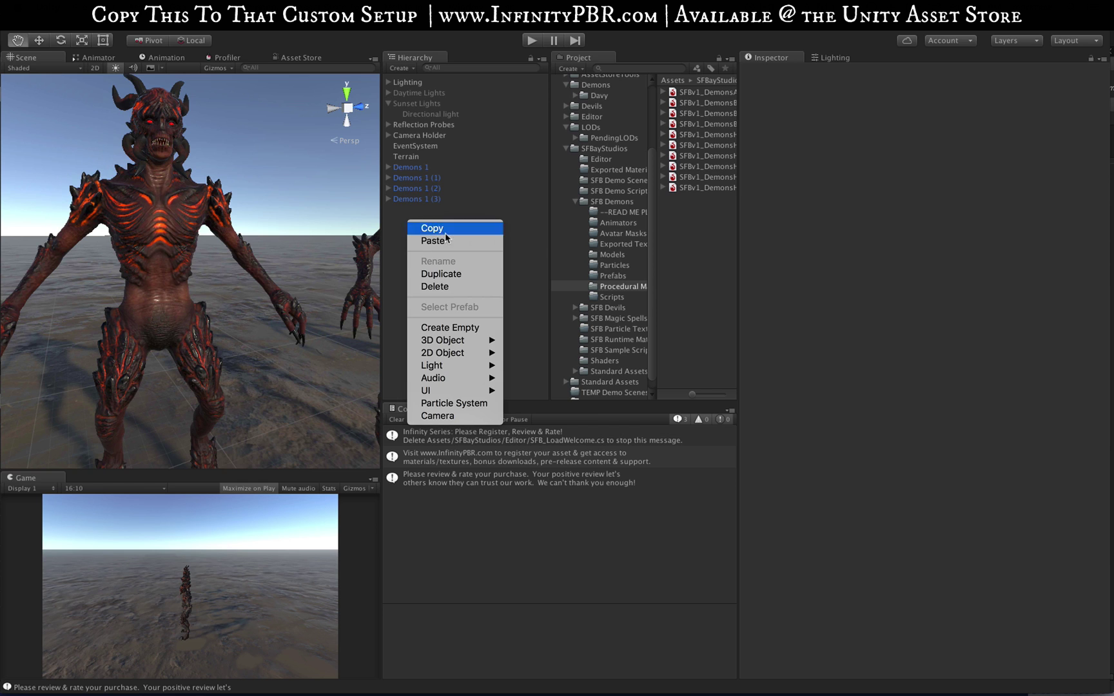
click(447, 328)
text(CT2T - Body A -> Bodies & Heads)
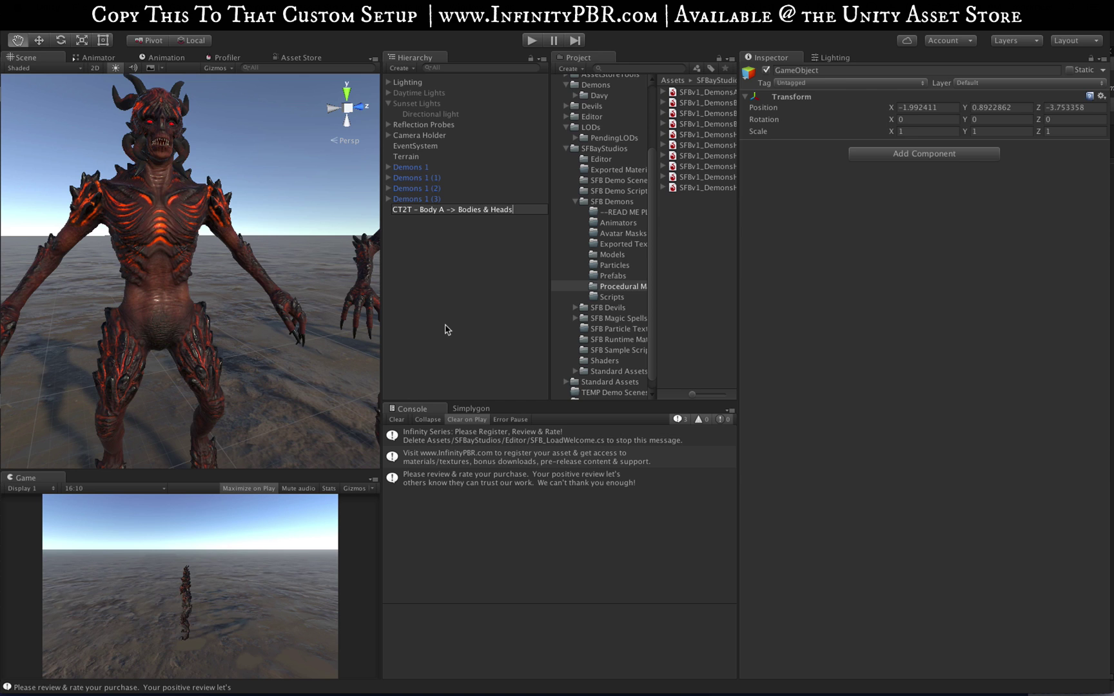
key(Return)
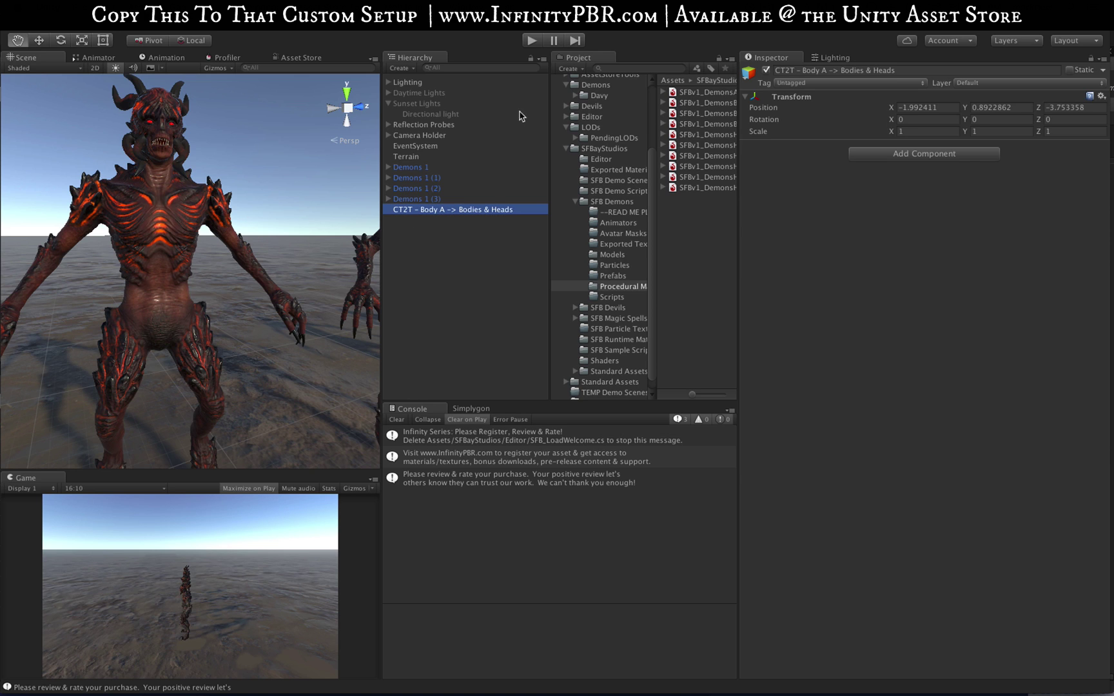
Step: Examine the DemonsBodyA material's procedural properties and its look on the demon's body and head
drag(549, 109, 516, 111)
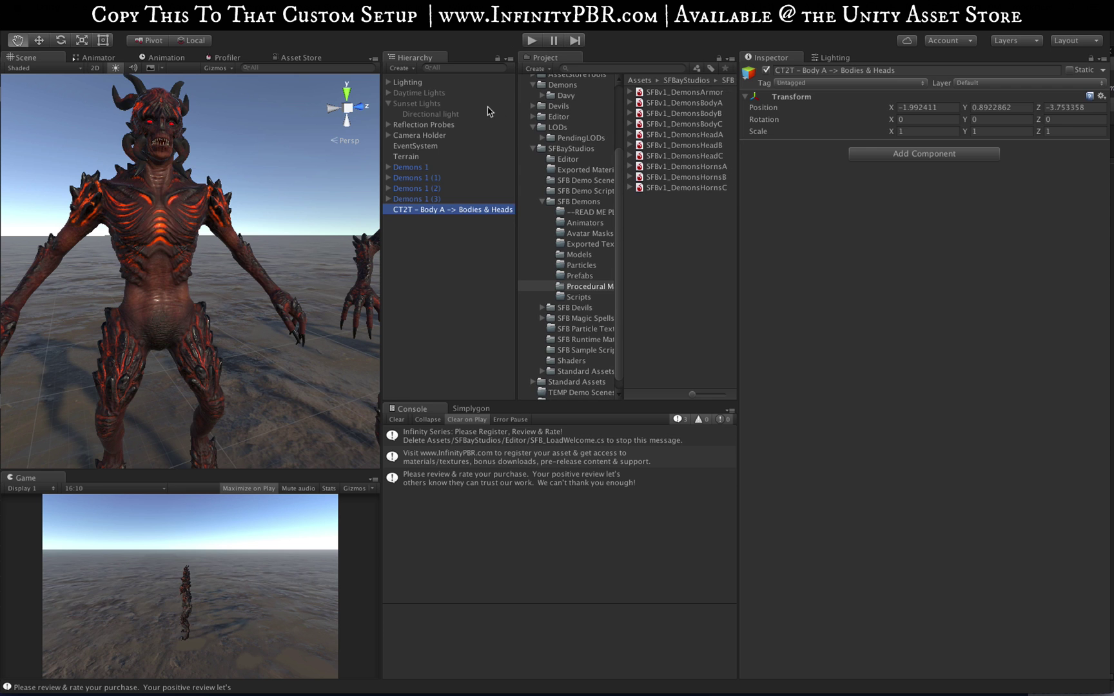
click(630, 102)
click(678, 114)
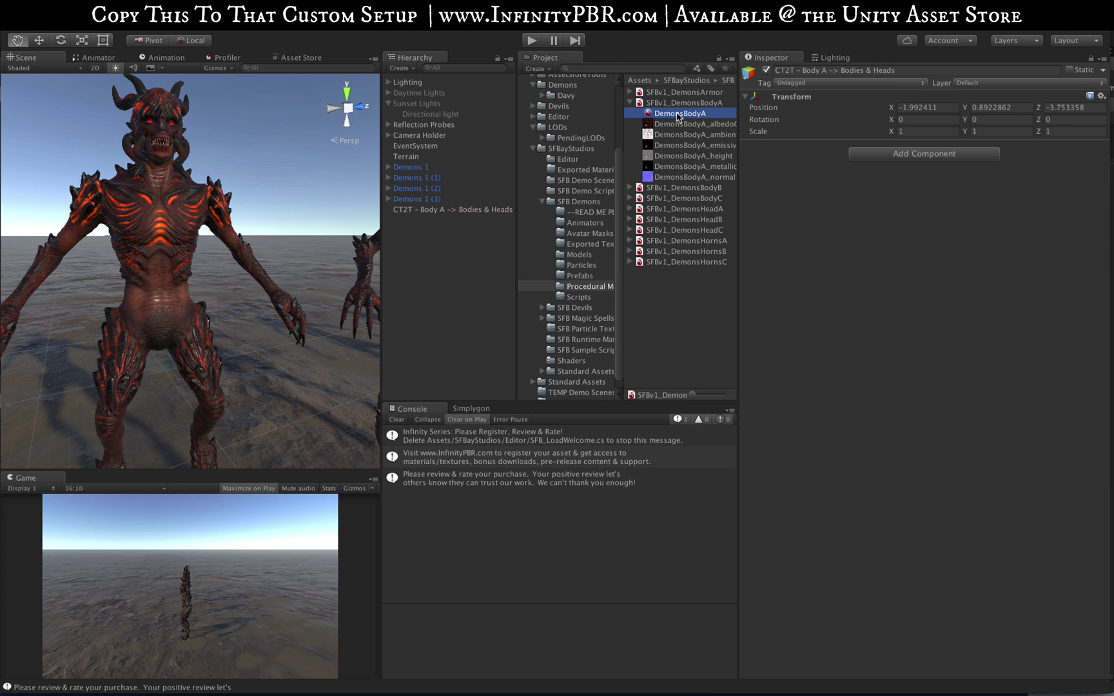
scroll(810, 279, down, 5)
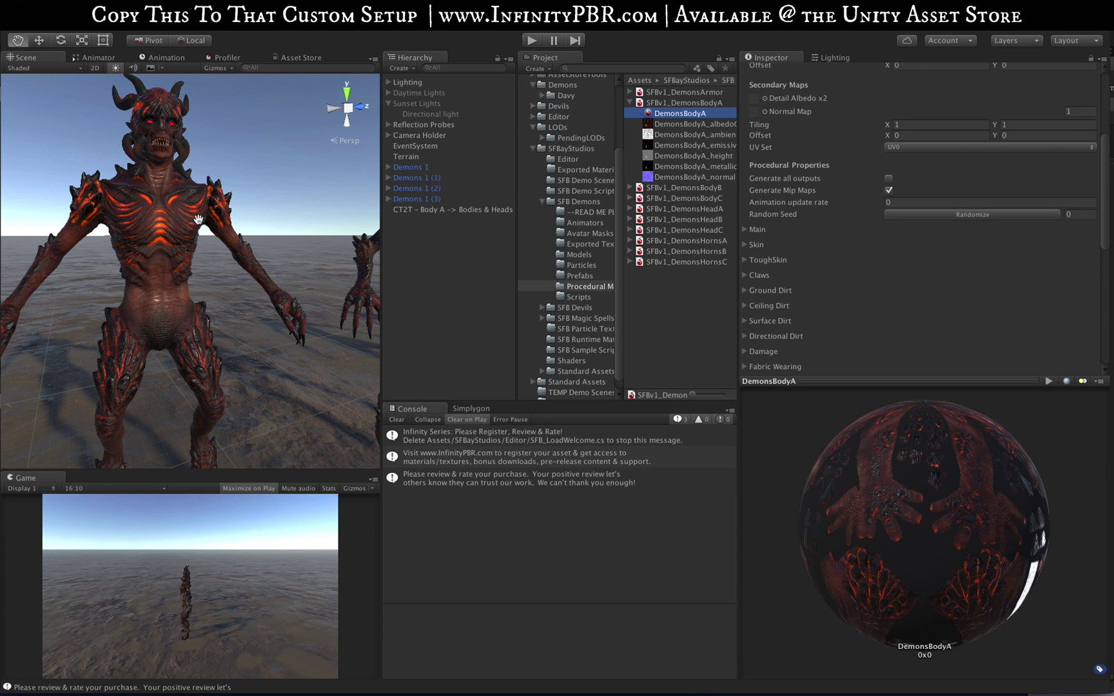
alt+drag(197, 218, 192, 256)
scroll(175, 285, up, 10)
scroll(175, 286, down, 6)
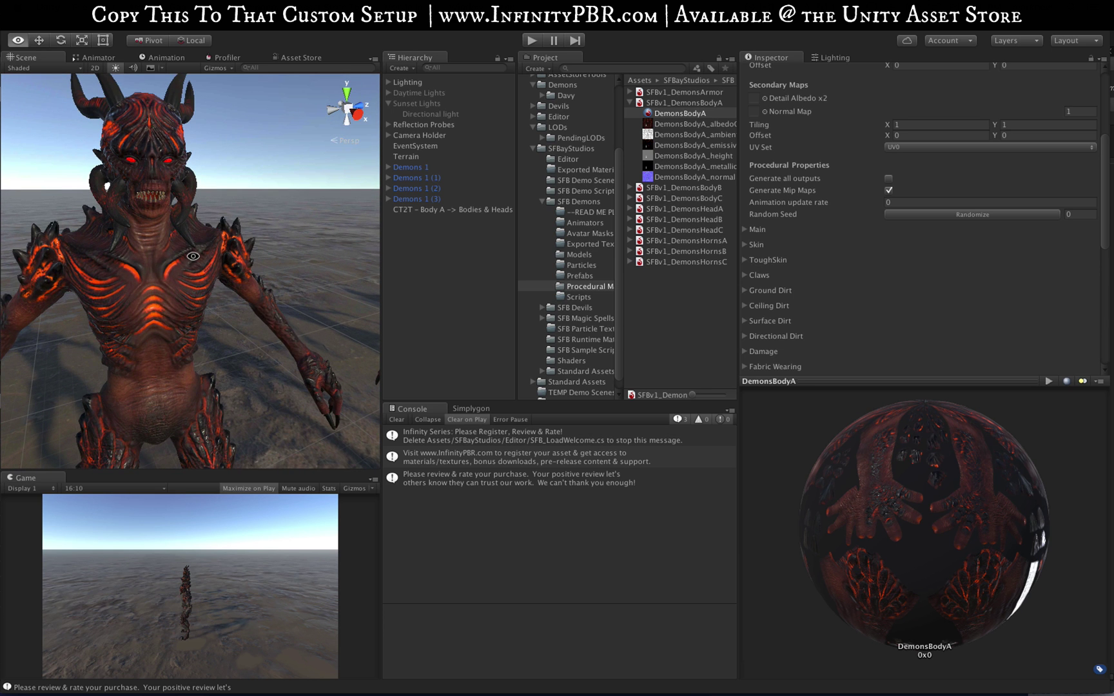
scroll(192, 255, down, 3)
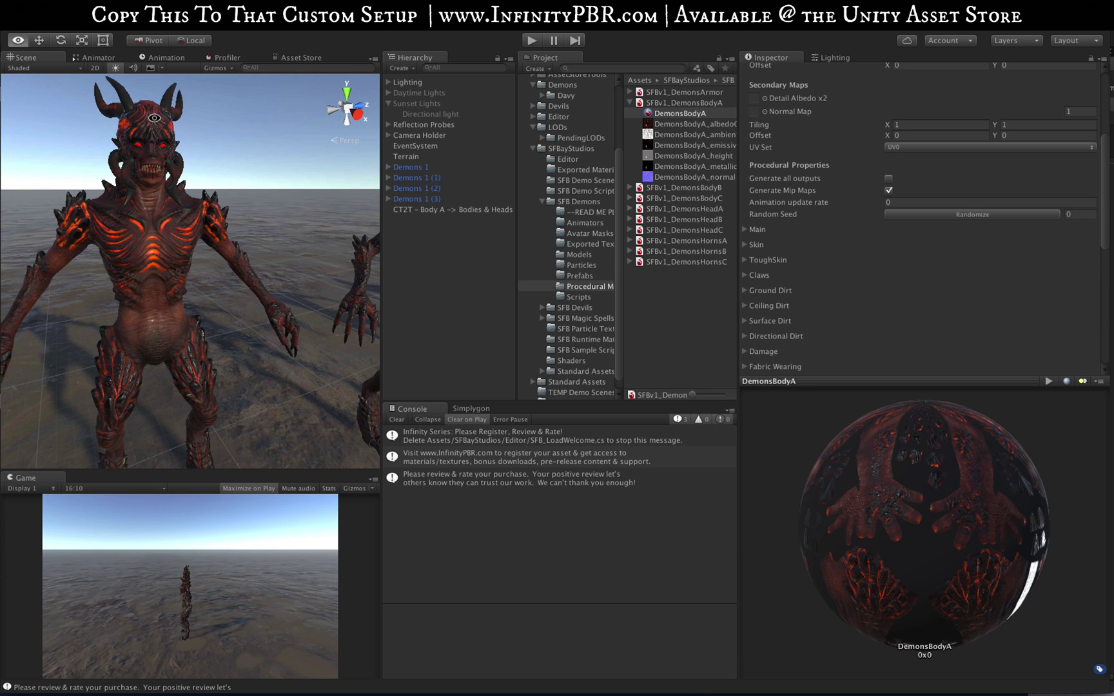
scroll(161, 179, up, 3)
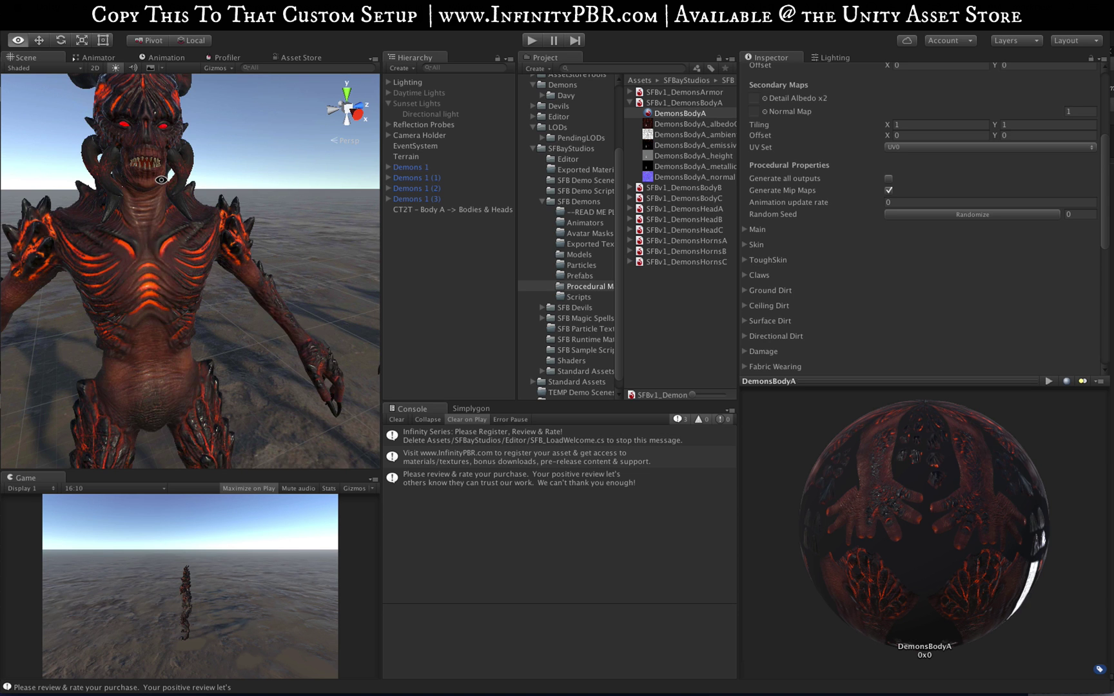
Step: Rename the empty game object to "CT2T - Body A -> Bodies, Heads & Horns"
click(461, 210)
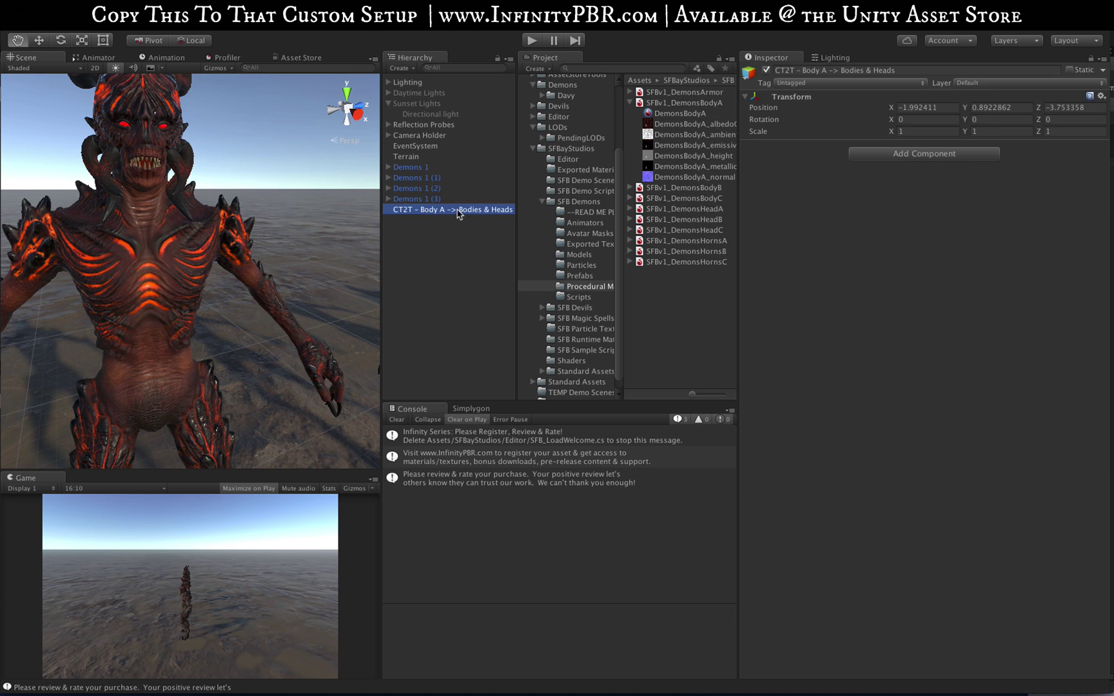
click(459, 211)
click(501, 211)
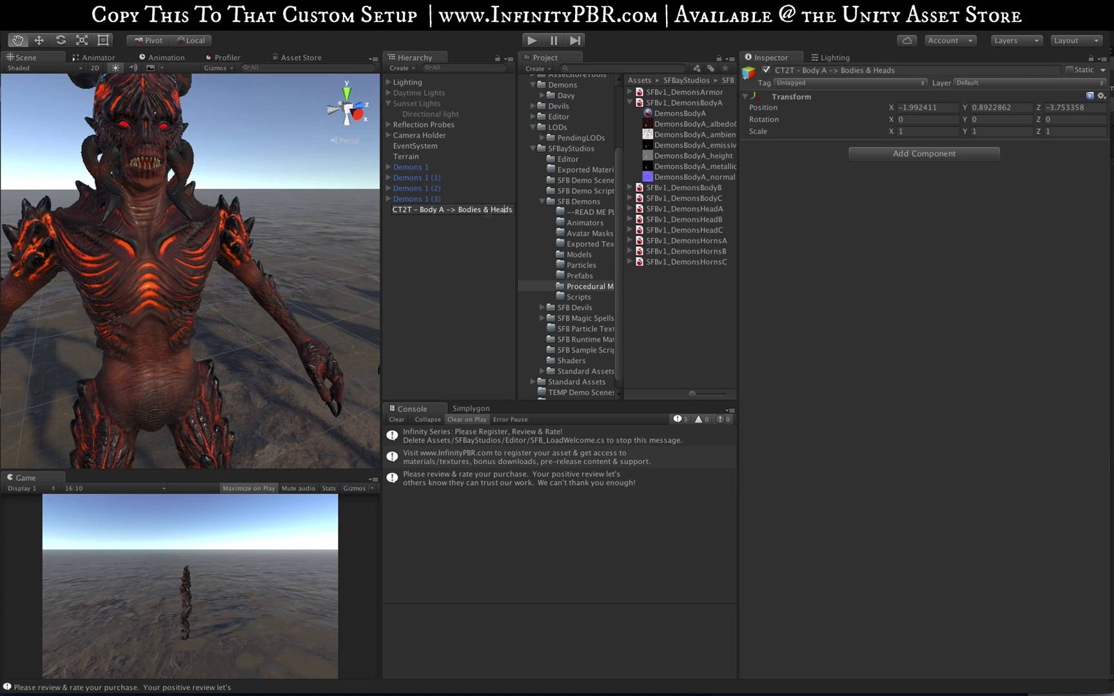
key(ctrl+a)
key(BackSpace)
key(super+z)
click(486, 211)
click(489, 212)
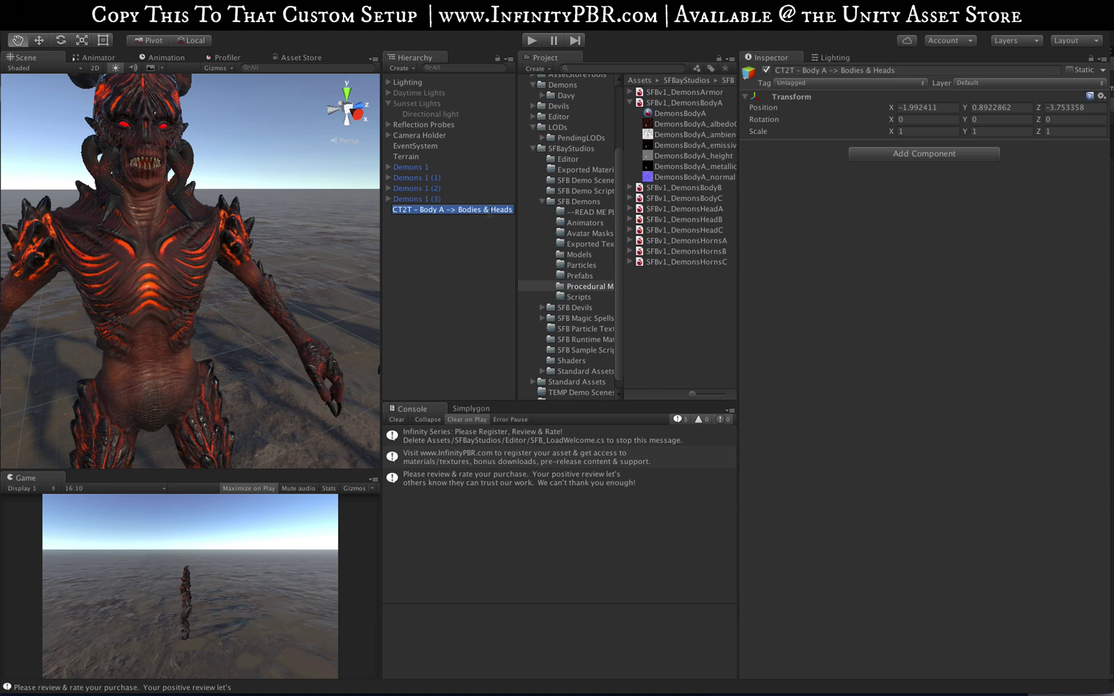
click(490, 212)
key(BackSpace)
key(BackSpace)
key(BackSpace)
text(, Heads )
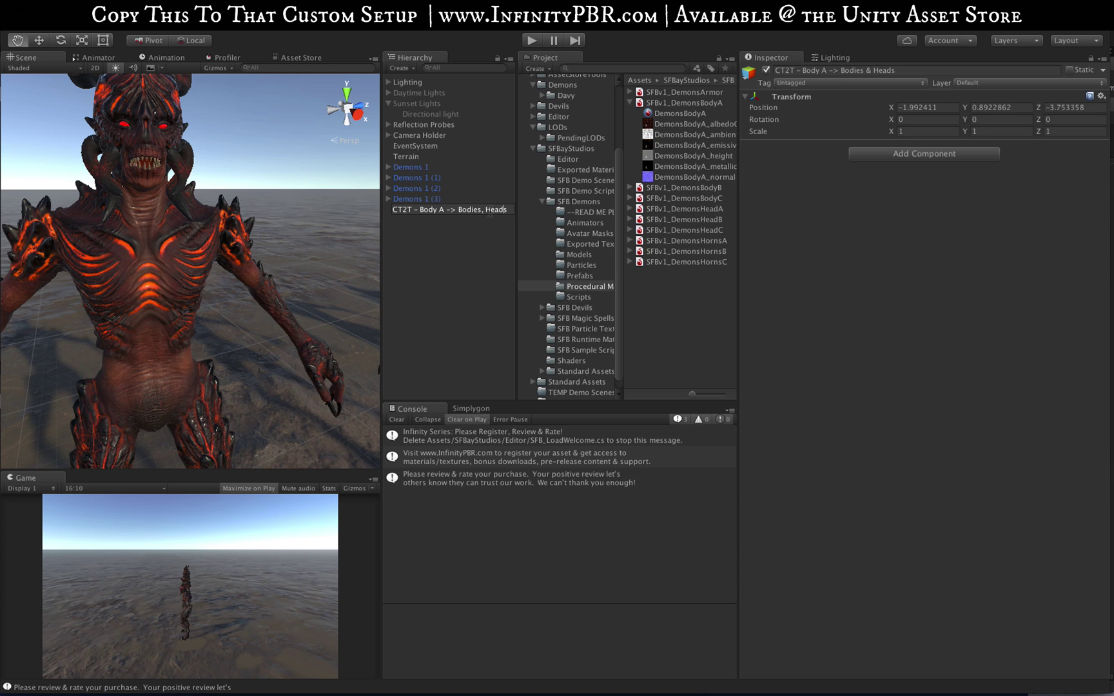
text(& Horns)
key(Return)
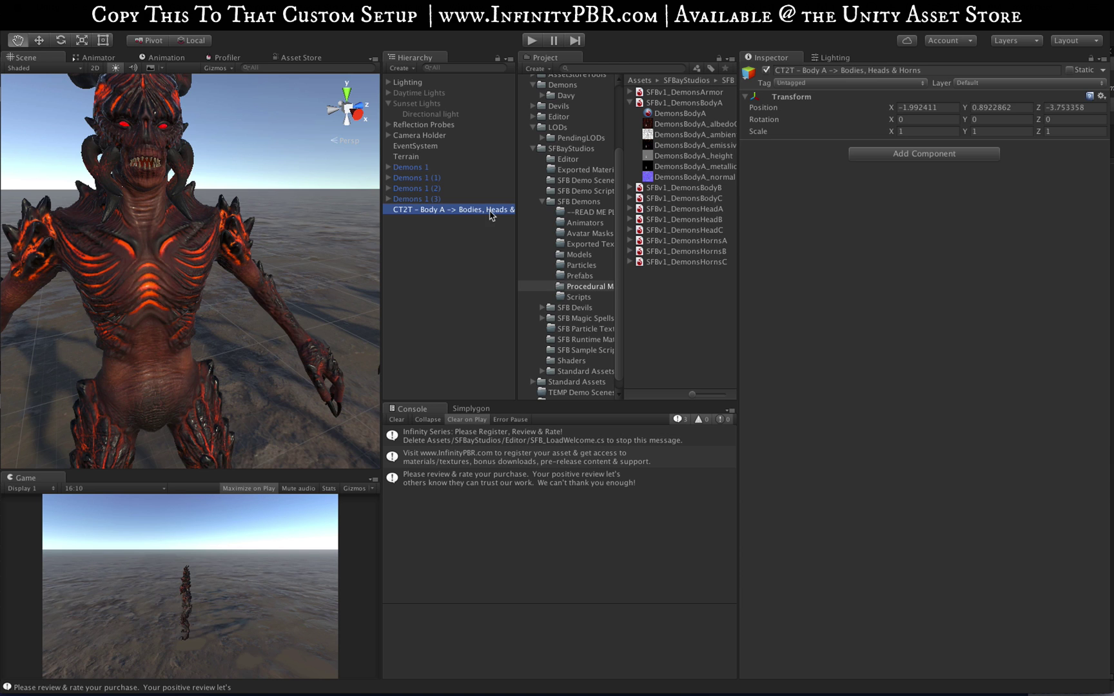
Step: Add the SFB_Copy This To That script component to the CT2T object
click(915, 154)
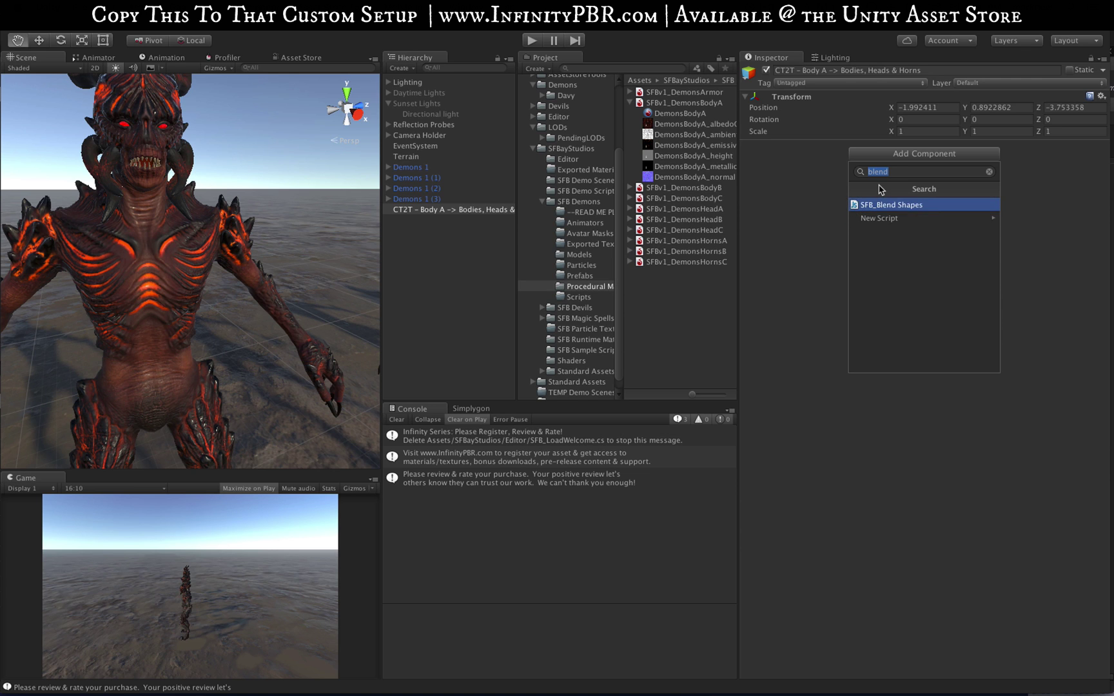
text(copy)
click(927, 206)
Step: Turn off the Save Changes option of the Copy This To That component
click(747, 224)
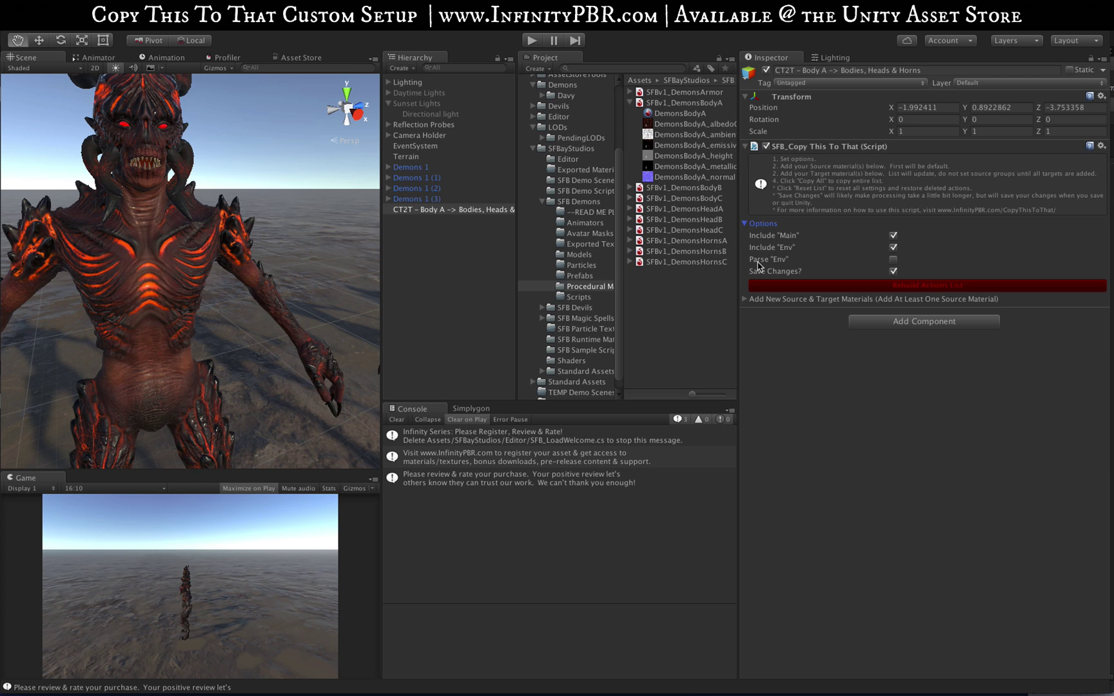
click(892, 271)
click(745, 223)
Step: Assign DemonsBodyA as the source material and add DemonsBodyB and DemonsBodyC as target materials
click(746, 236)
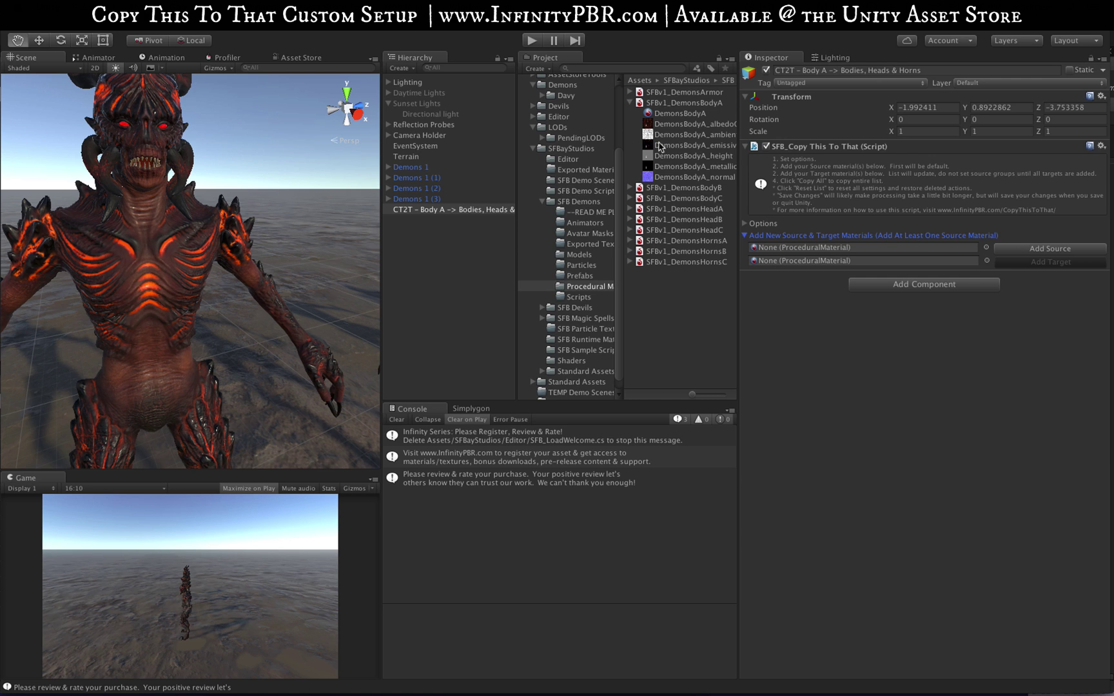
drag(672, 117, 817, 247)
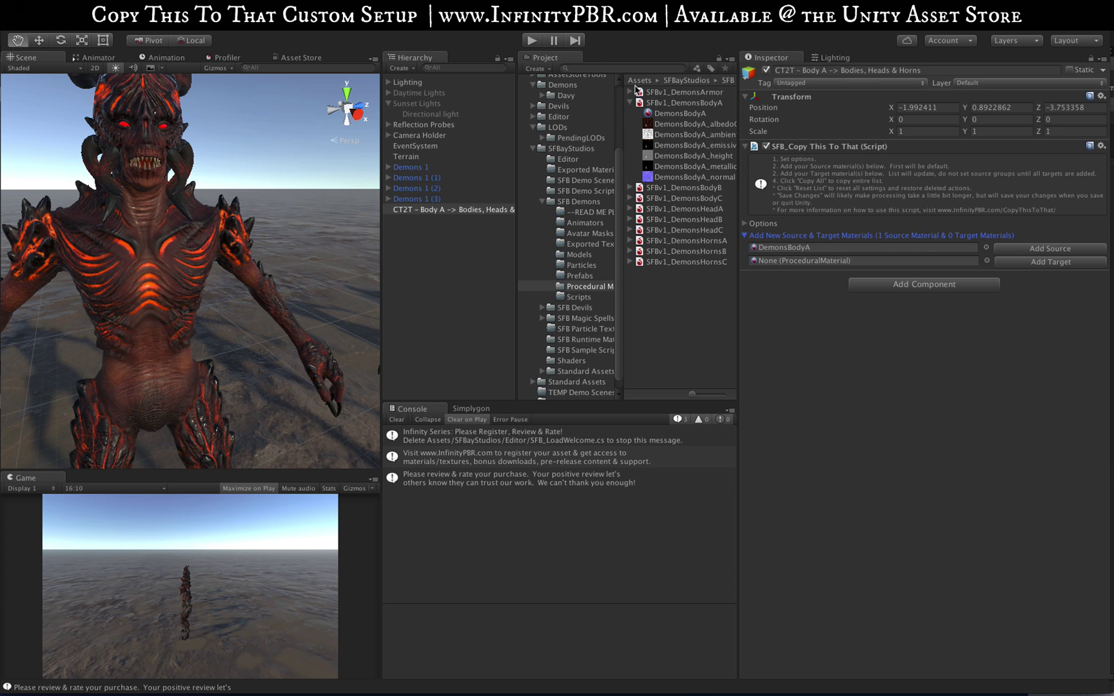
click(630, 198)
drag(648, 209, 863, 261)
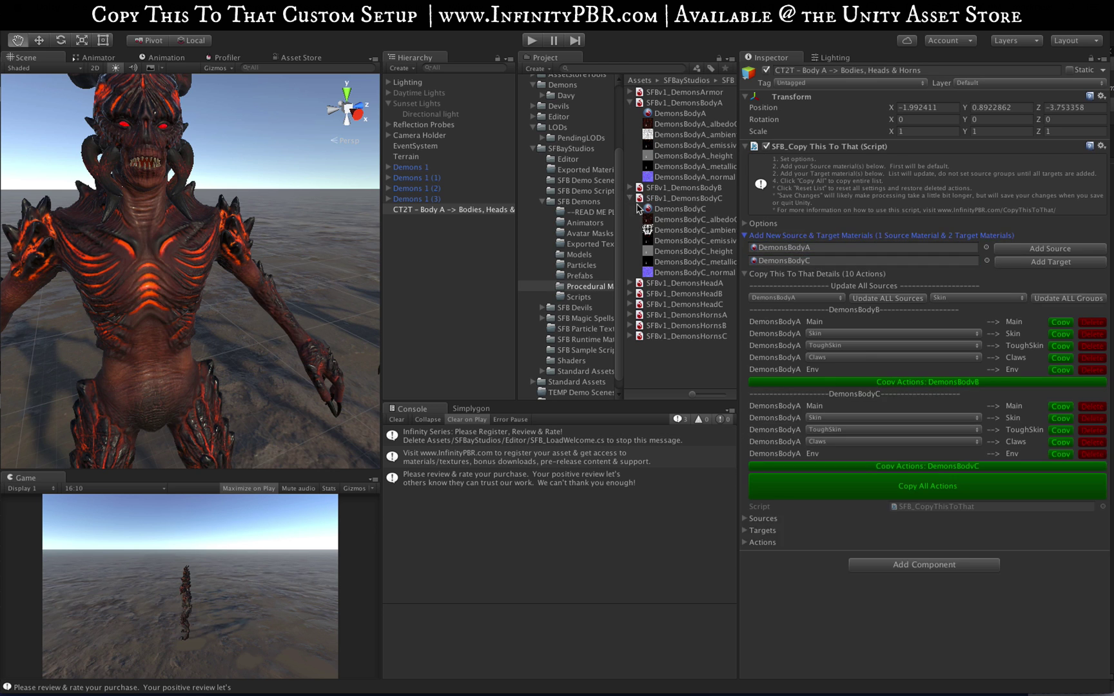
click(630, 198)
Step: Add the DemonsHeadA, DemonsHeadB and DemonsHeadC procedural materials as targets
click(629, 209)
drag(667, 219, 824, 261)
click(1019, 262)
click(630, 209)
click(629, 220)
drag(668, 232, 832, 267)
click(1015, 270)
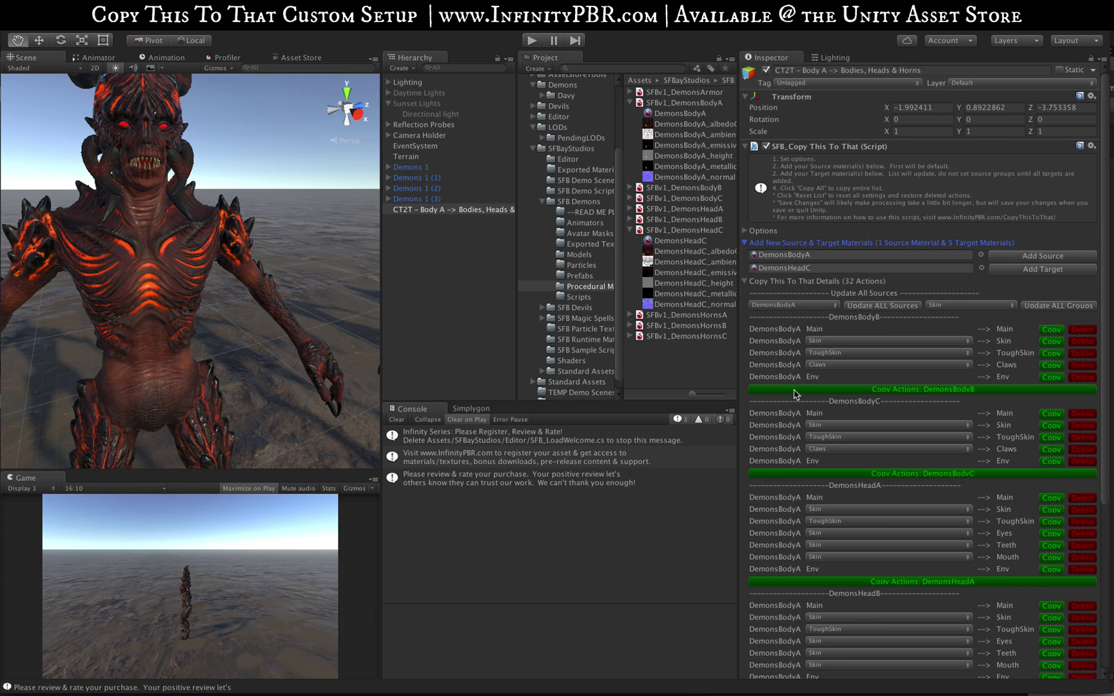
scroll(794, 394, down, 10)
scroll(794, 395, up, 10)
click(629, 230)
Step: Add the DemonsHornsA, DemonsHornsB and DemonsHornsC procedural materials as targets
click(629, 241)
drag(655, 251, 838, 268)
click(1018, 271)
click(630, 241)
click(629, 251)
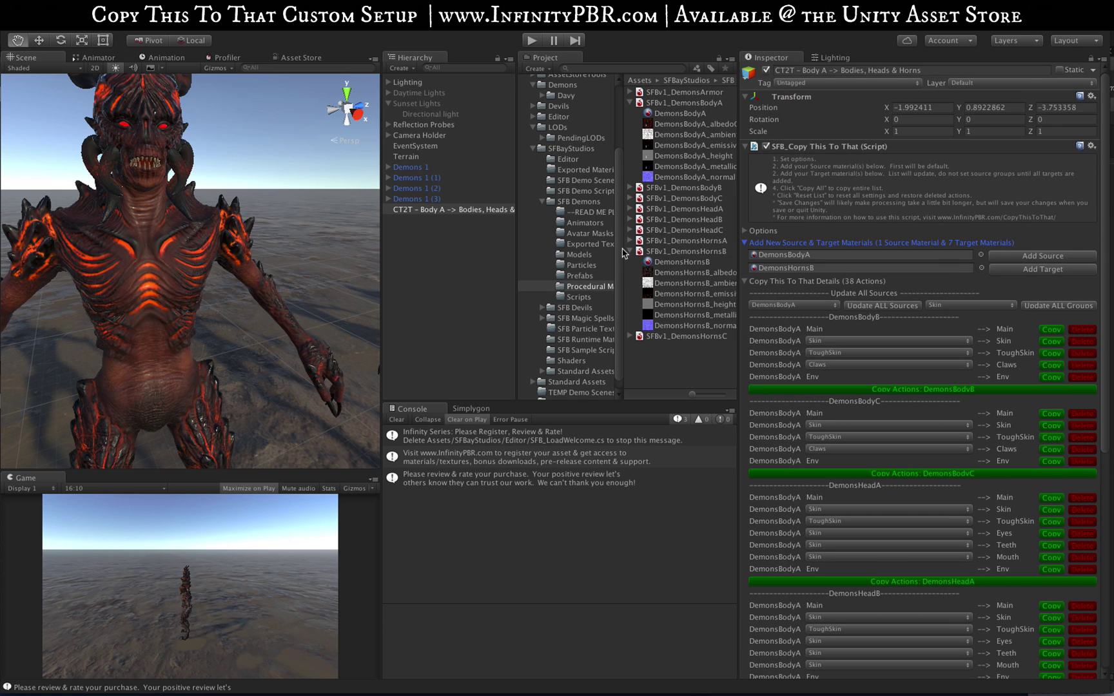
click(629, 252)
click(629, 262)
drag(667, 273, 838, 268)
click(1003, 272)
click(630, 261)
Step: Delete the Eyes, Teeth and Mouth copy actions of the DemonsHeadA target
scroll(875, 455, down, 2)
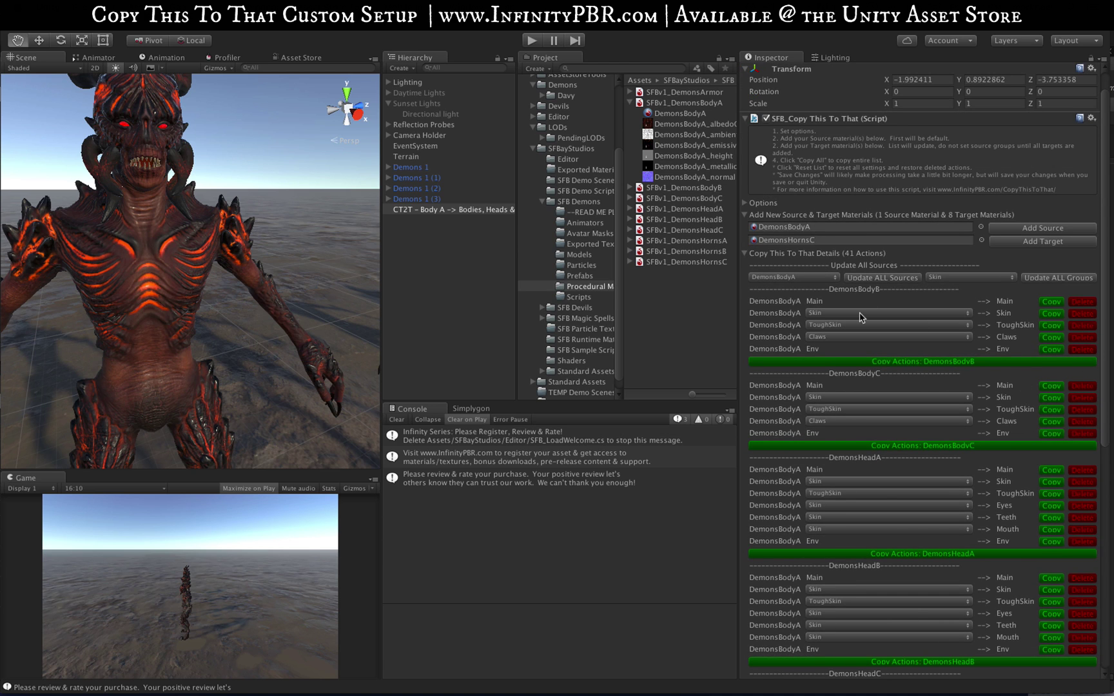
scroll(865, 309, down, 1)
scroll(858, 303, down, 1)
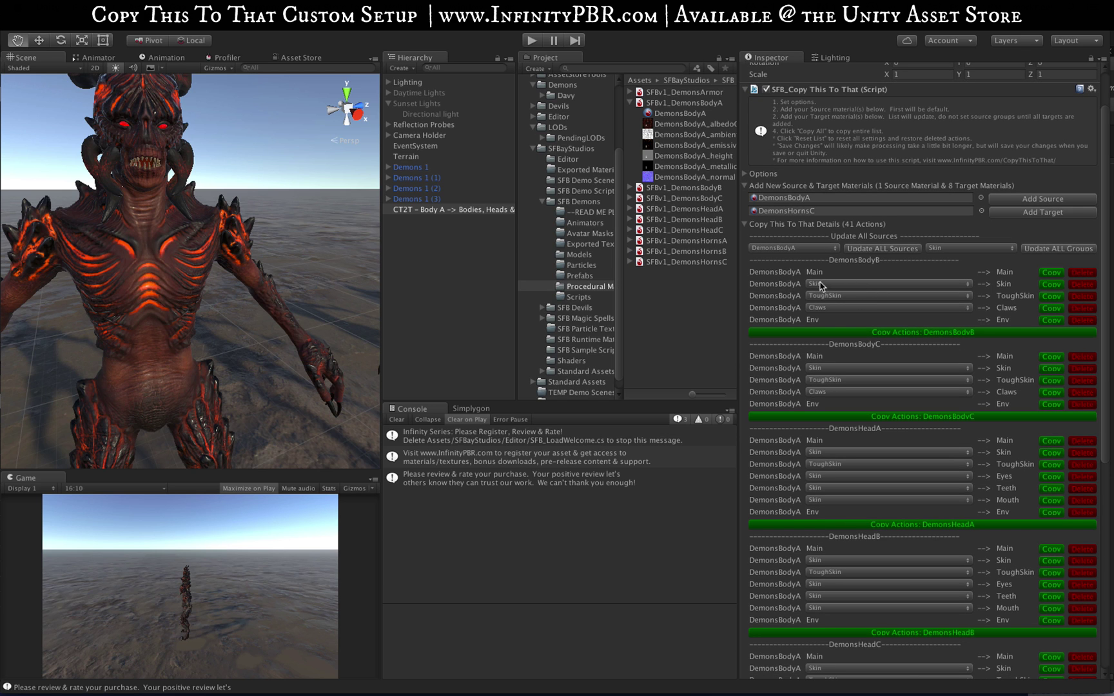
scroll(959, 300, down, 5)
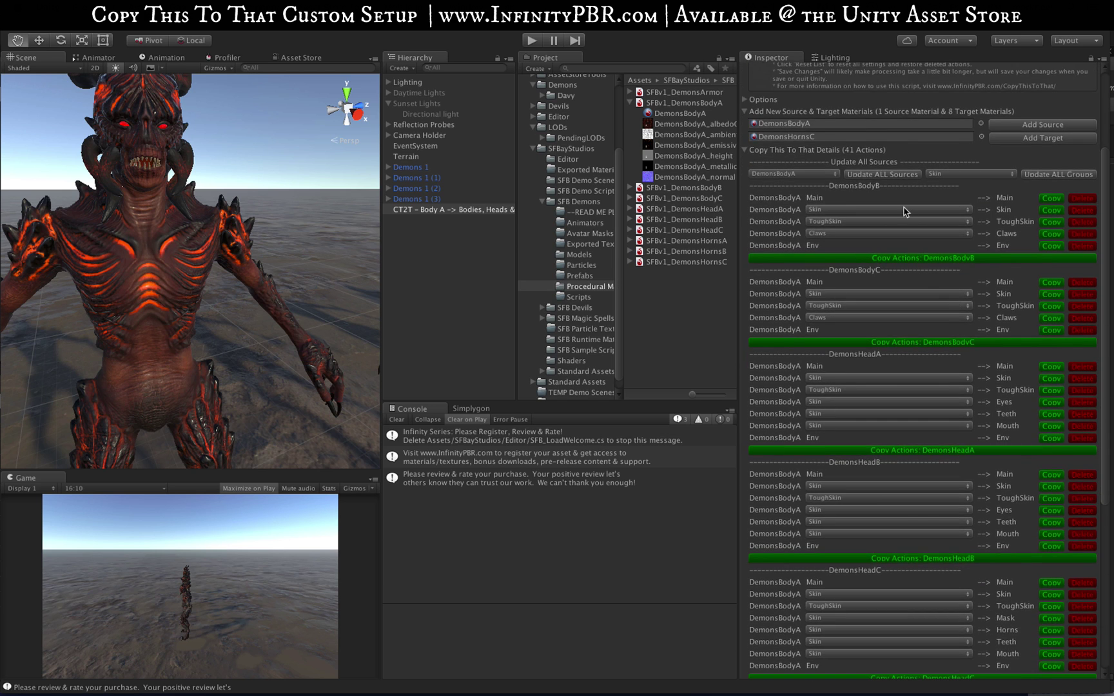
scroll(885, 304, down, 7)
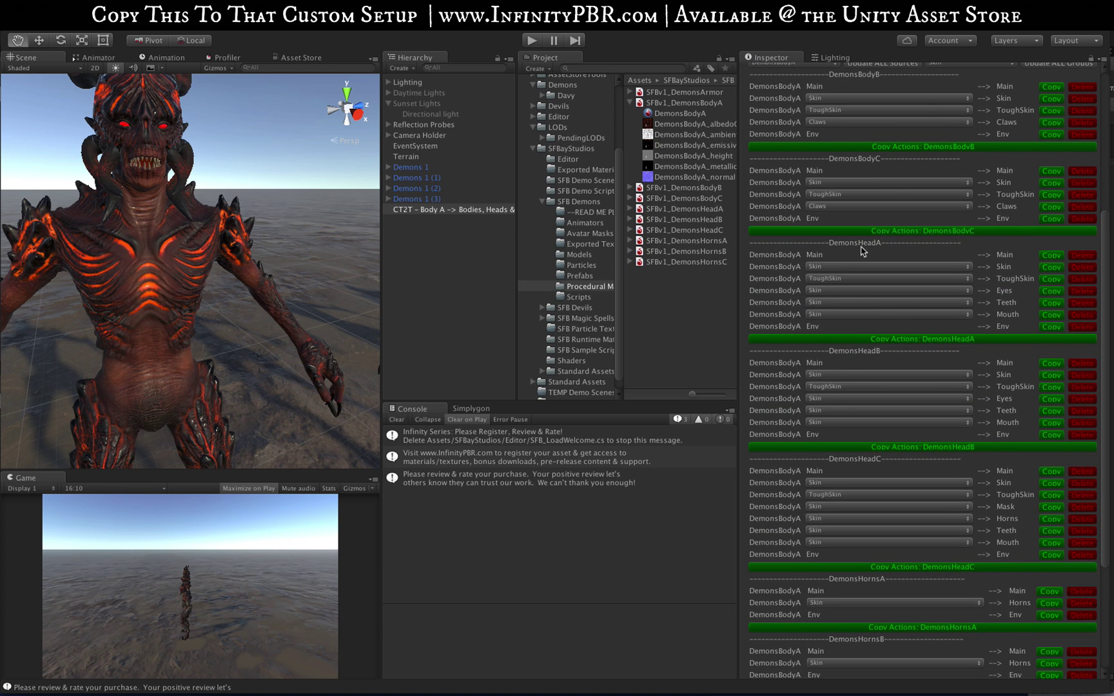
click(1082, 292)
click(1082, 292)
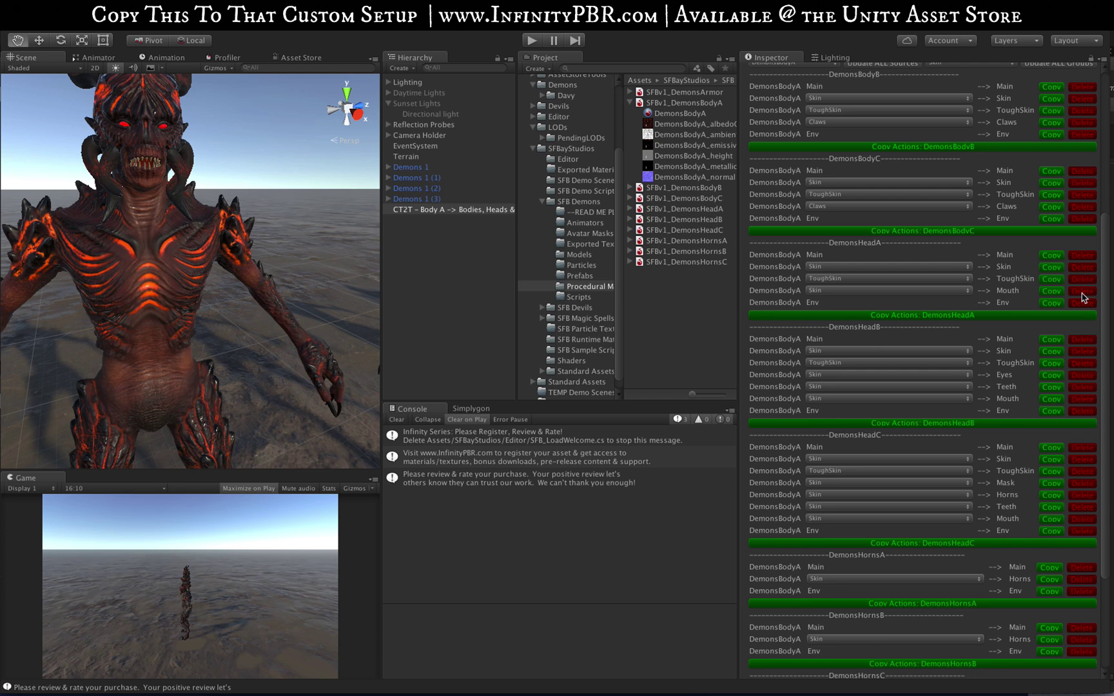
click(1082, 292)
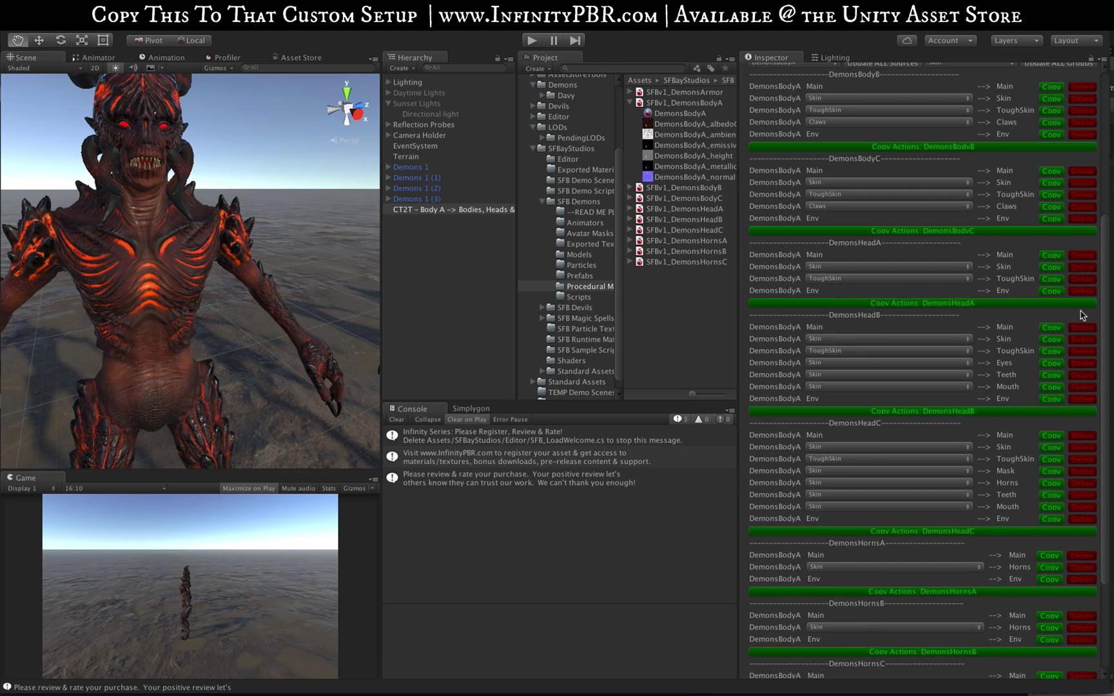
Step: Delete the Eyes, Teeth and Mouth copy actions of the DemonsHeadB target
click(1080, 363)
click(1079, 363)
click(1081, 364)
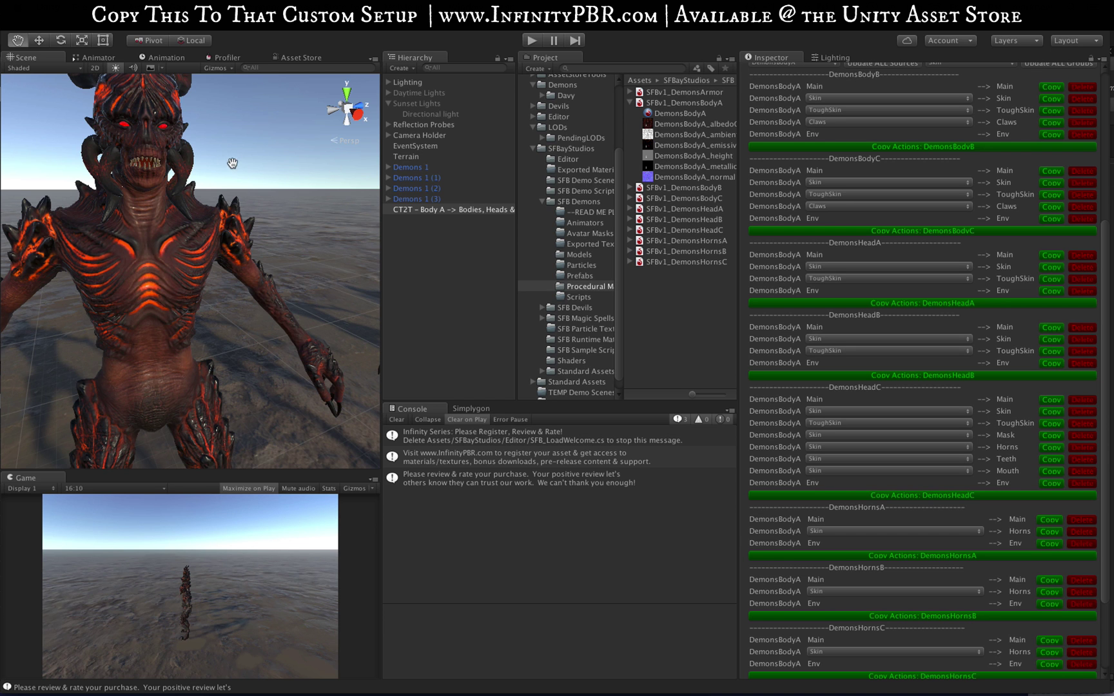
Step: Check the third demon's head in the scene, and delete the Teeth and Mouth copy actions of the DemonsHeadC target
scroll(231, 164, down, 10)
drag(313, 251, 245, 248)
scroll(245, 248, up, 10)
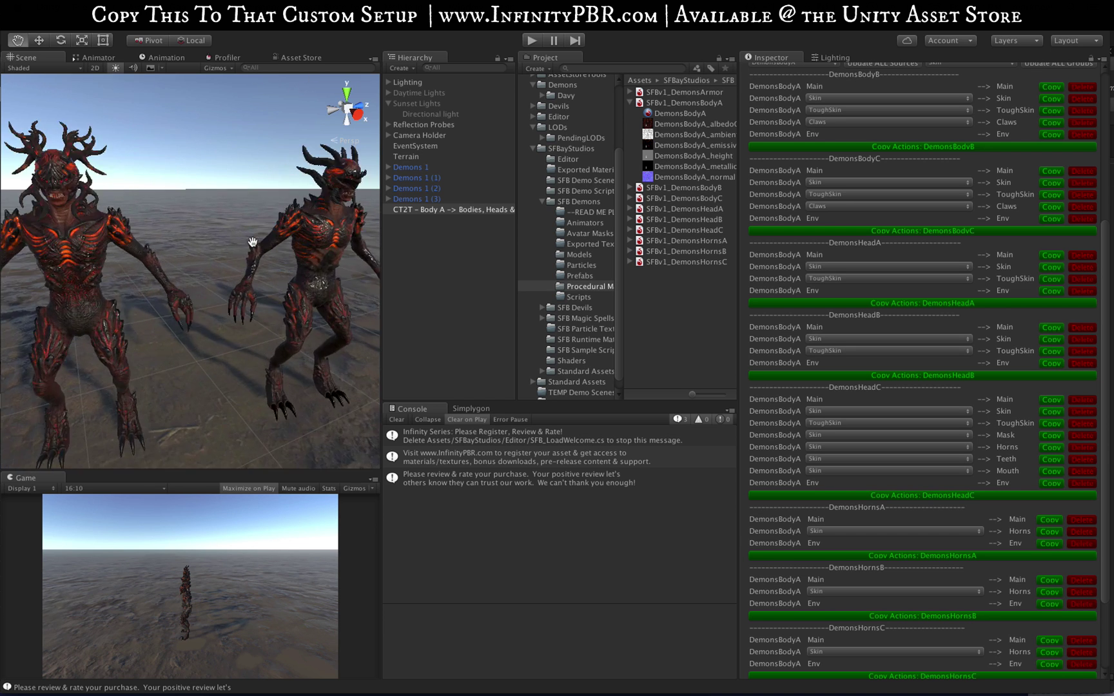
drag(118, 204, 180, 233)
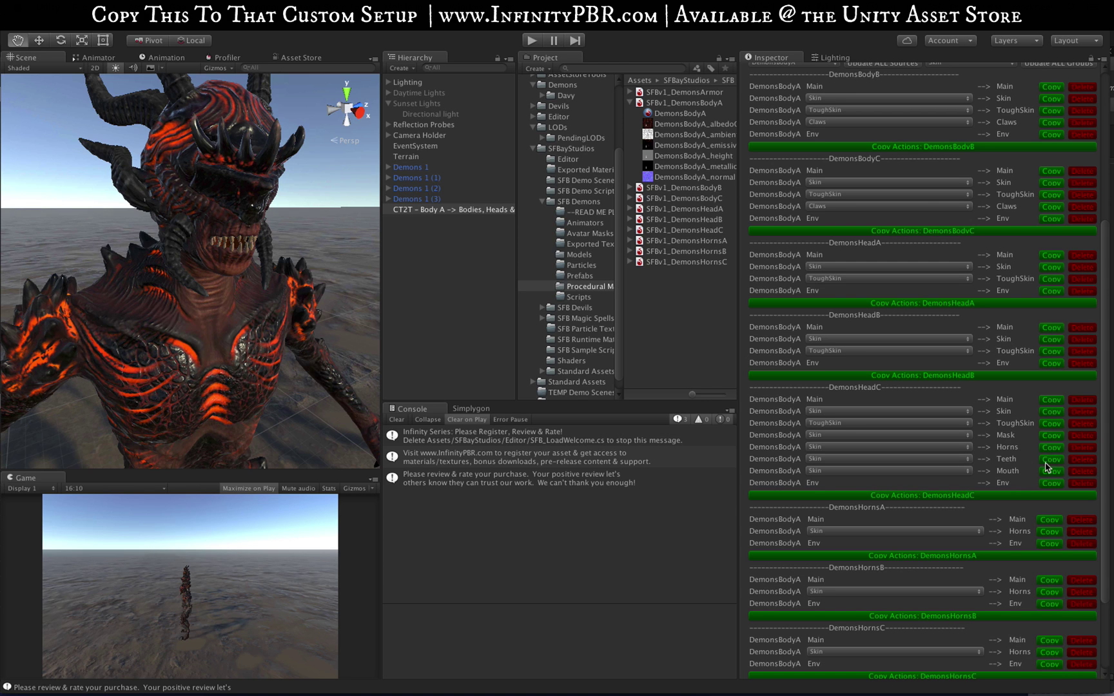
click(1080, 459)
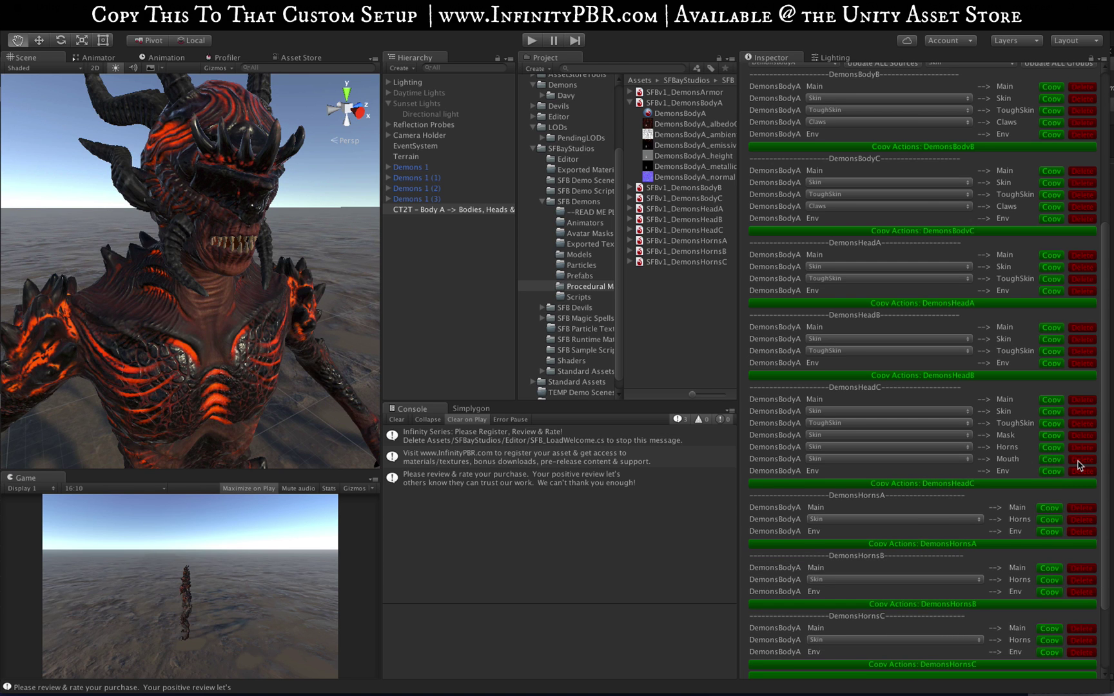
click(1078, 460)
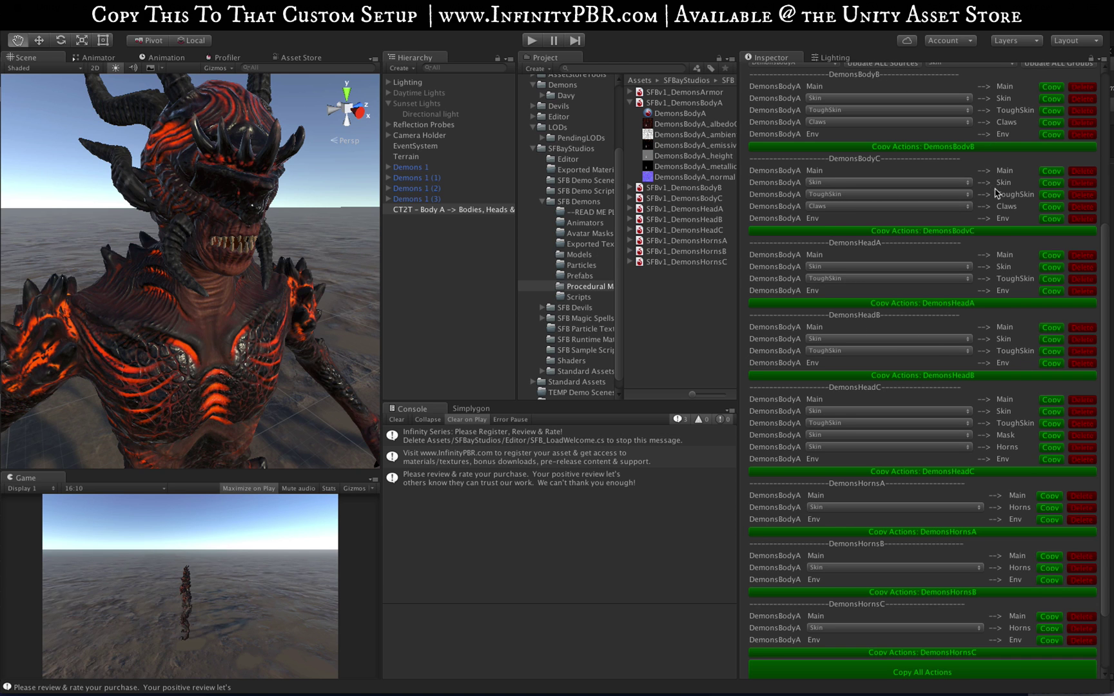
Step: For DemonsHeadC, set Claws as the source group for Horns and ToughSkin as the source group for Mask
scroll(957, 328, down, 3)
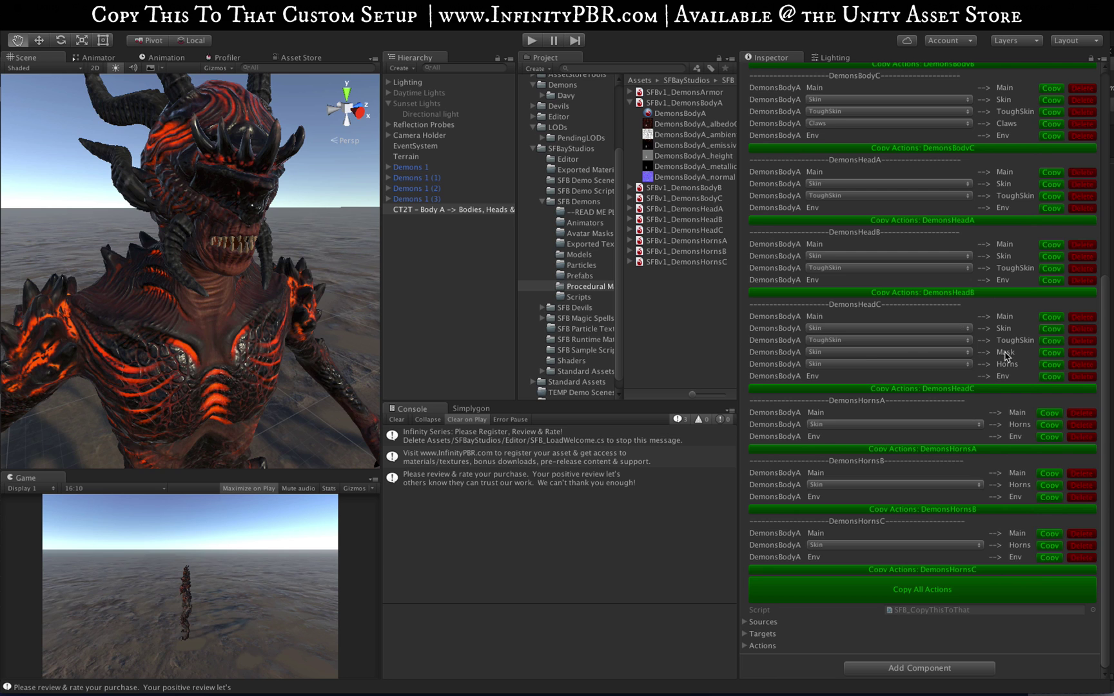
click(840, 355)
click(844, 366)
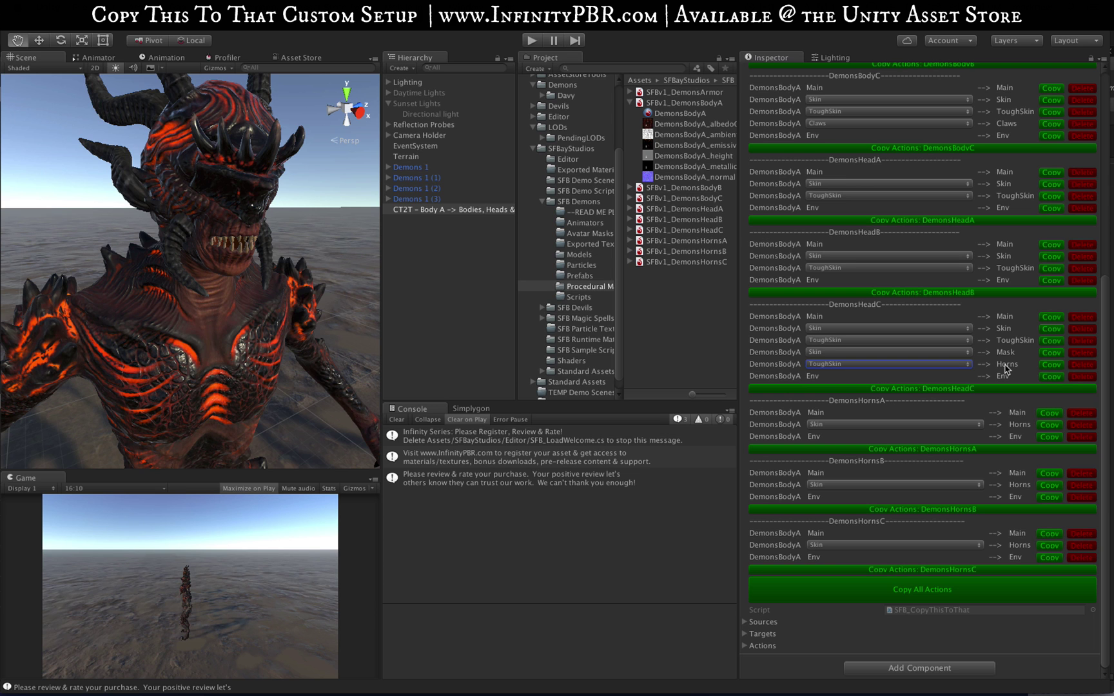
scroll(338, 372, down, 4)
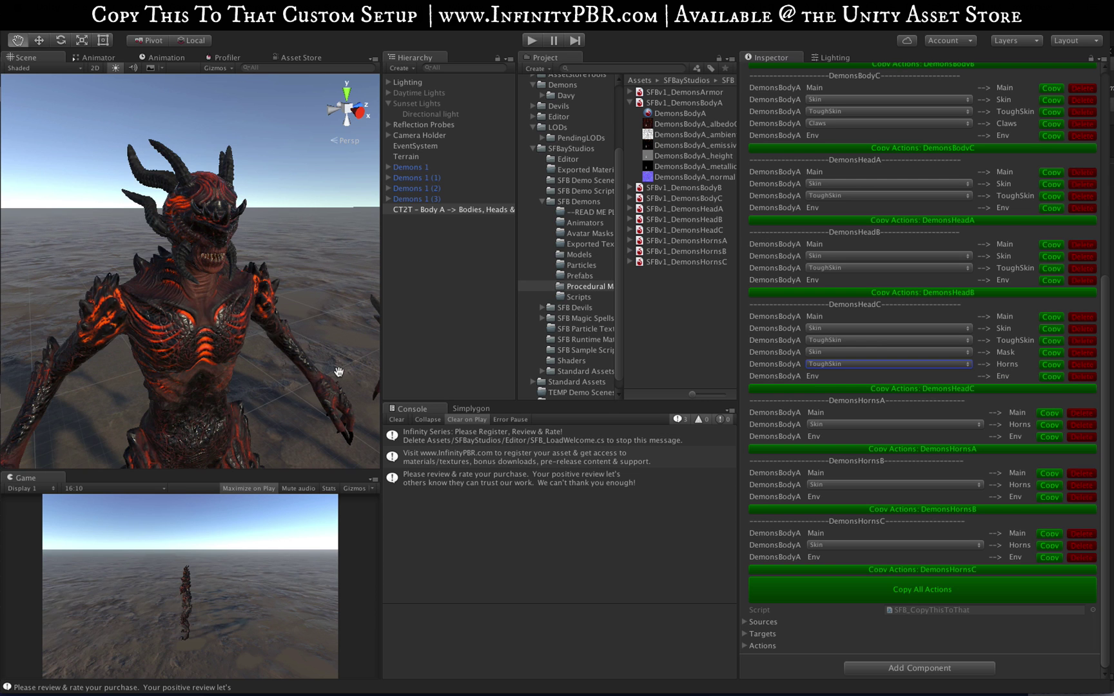
scroll(338, 372, up, 4)
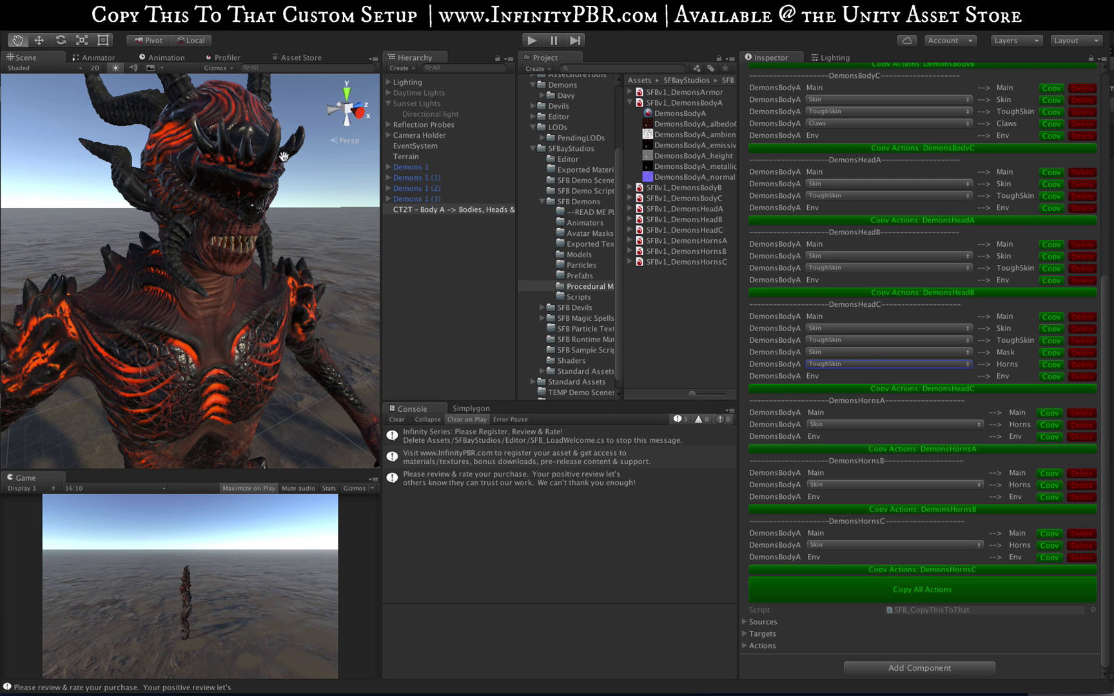
click(923, 364)
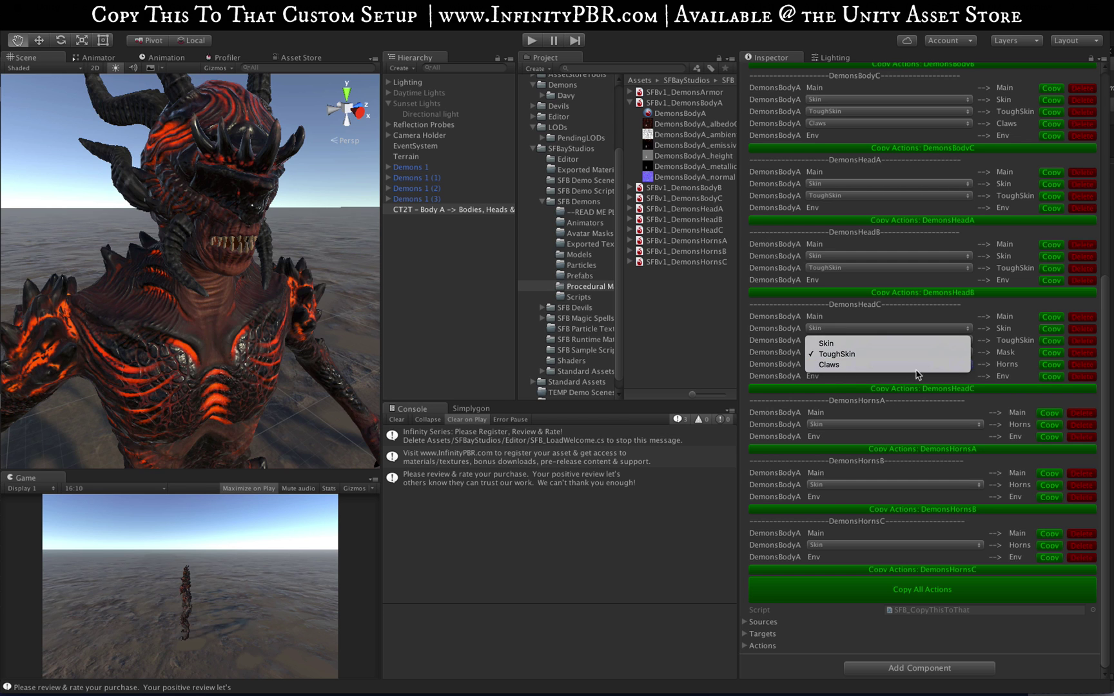
click(914, 369)
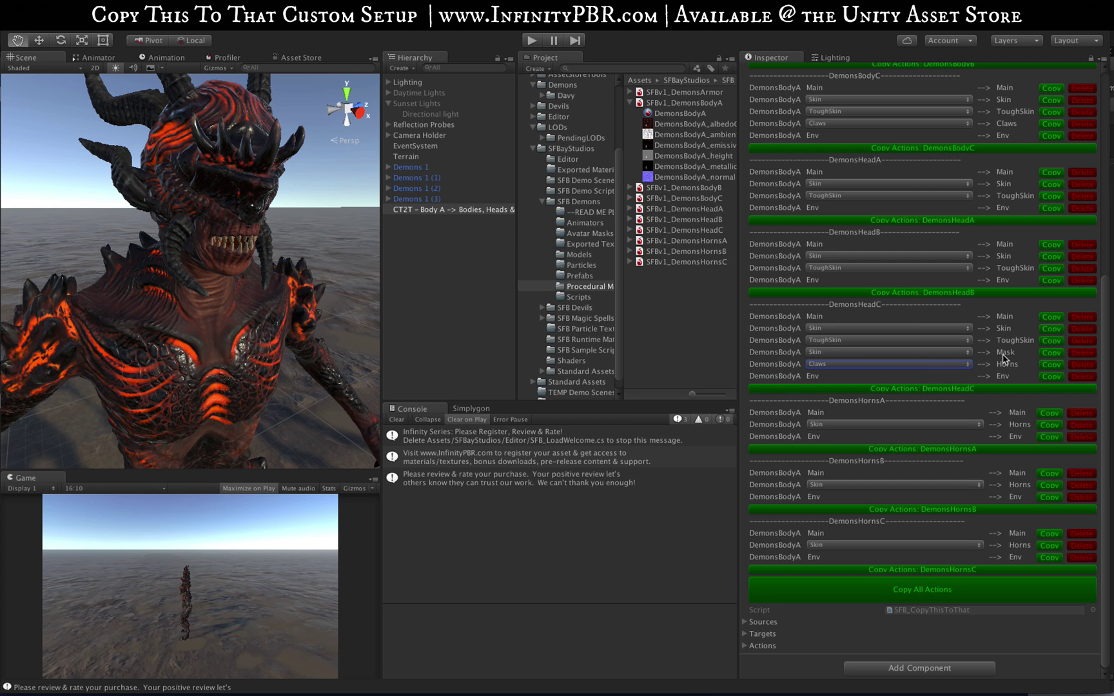
click(920, 354)
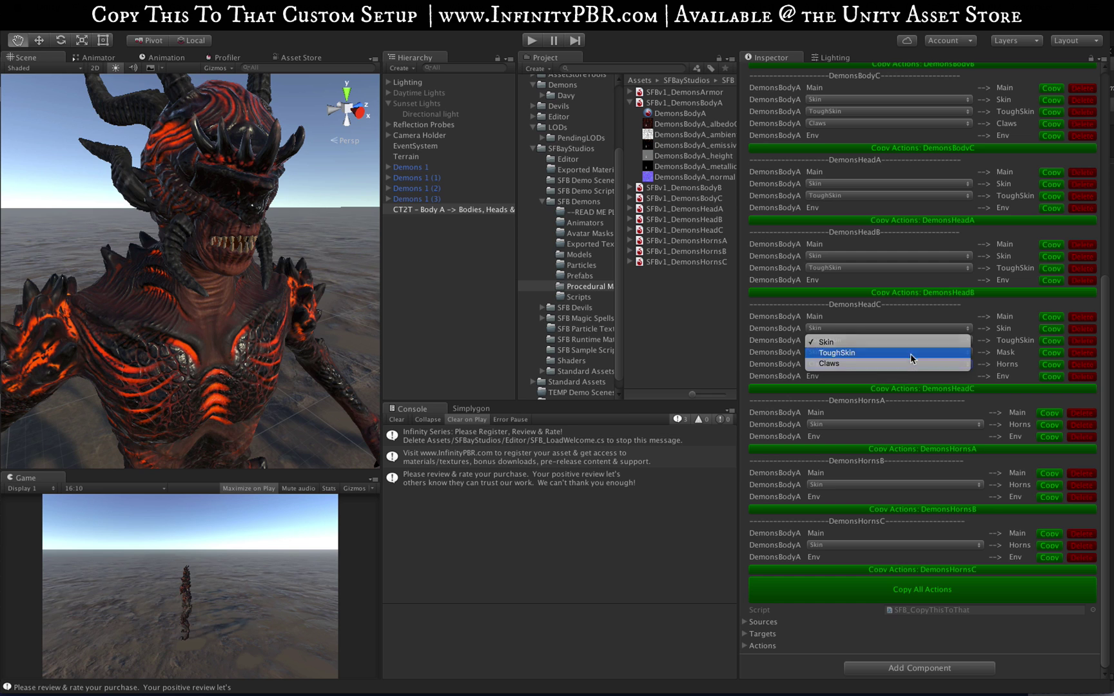
click(910, 353)
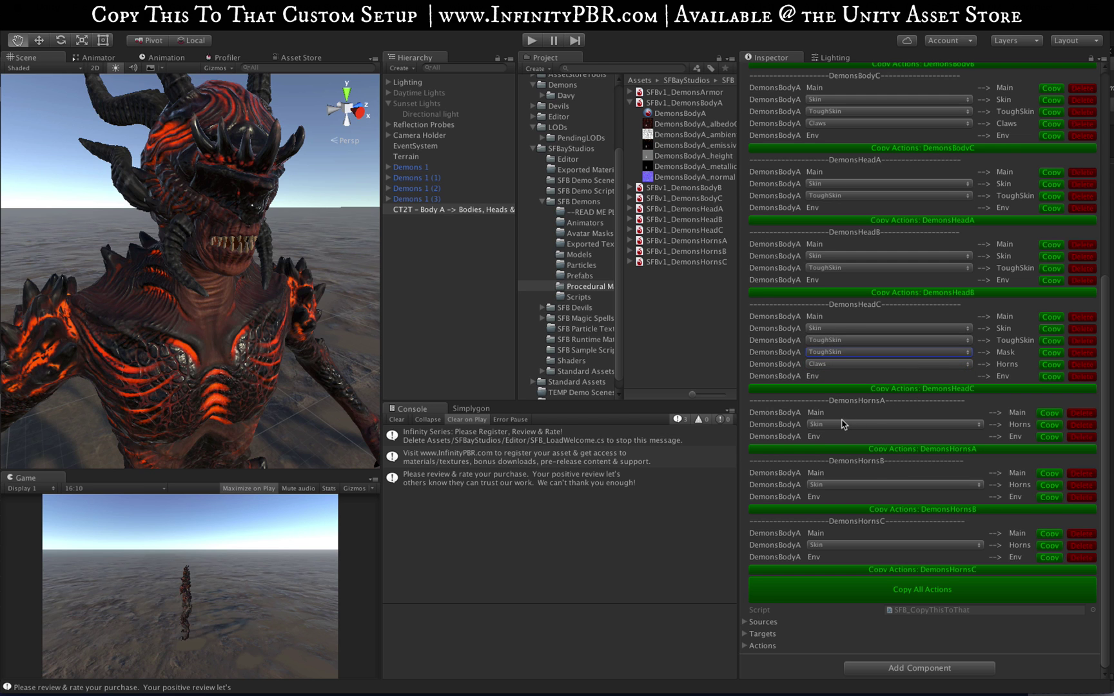
Step: Set ToughSkin as the source group for the Horns actions of DemonsHornsA, DemonsHornsB and DemonsHornsC
click(938, 426)
click(928, 426)
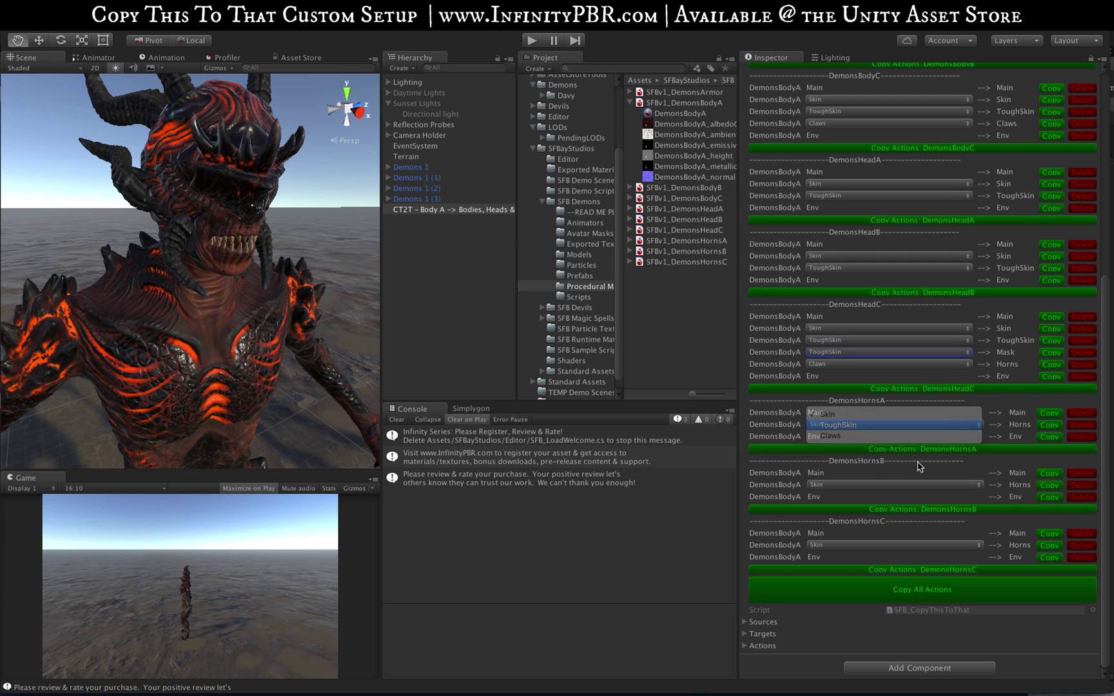
click(883, 485)
click(881, 487)
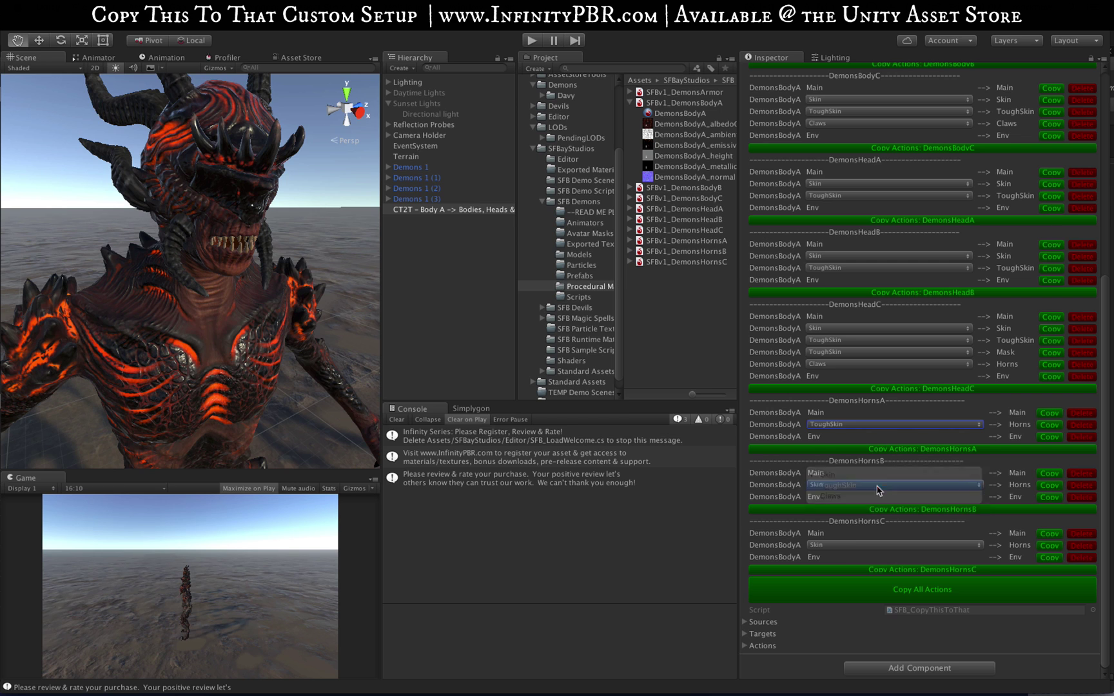
click(852, 547)
click(851, 547)
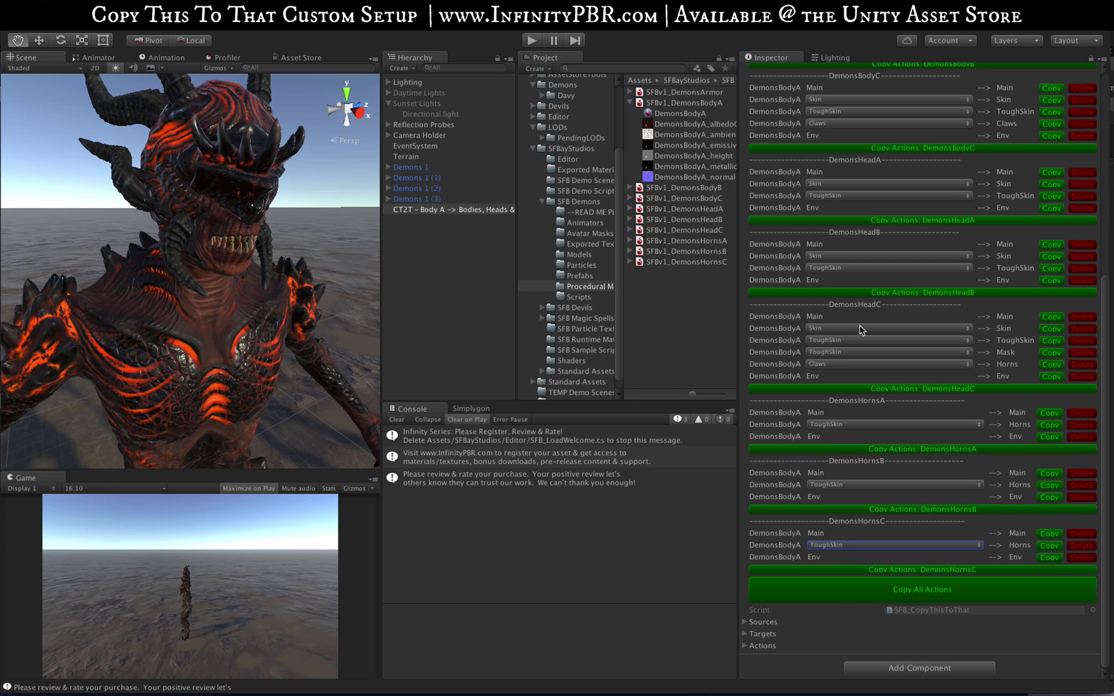
Step: Set the Skin hue of the DemonsBodyA material to about 0.301, saturation to 0.556 and lightness to 0.498
scroll(238, 316, down, 10)
drag(167, 331, 388, 284)
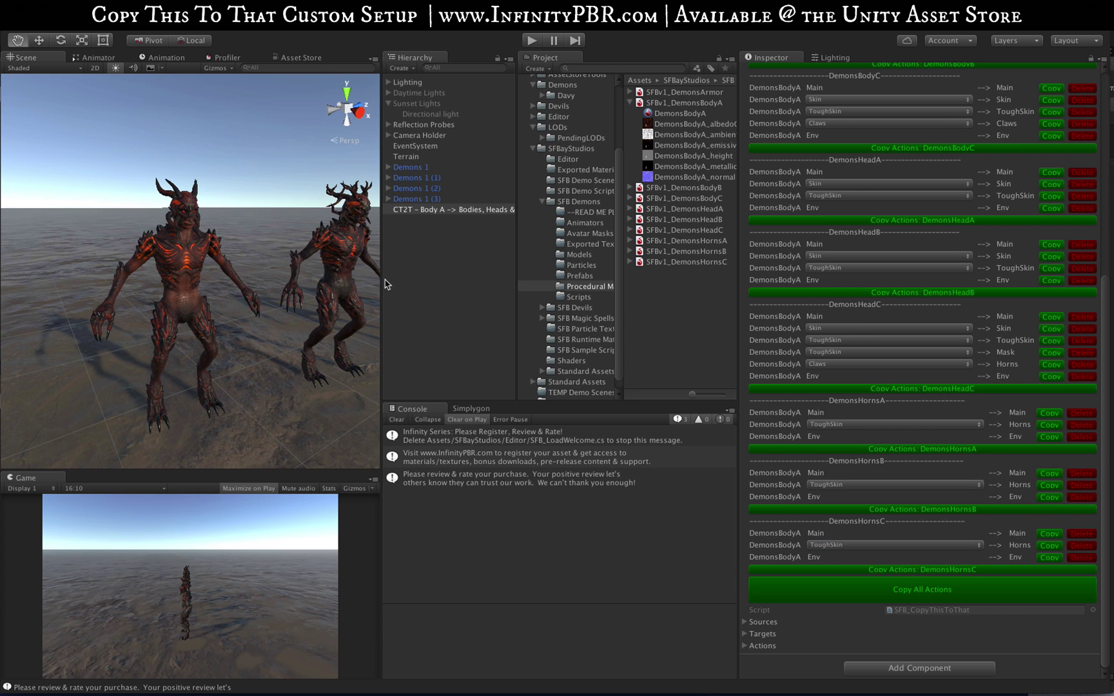
click(683, 114)
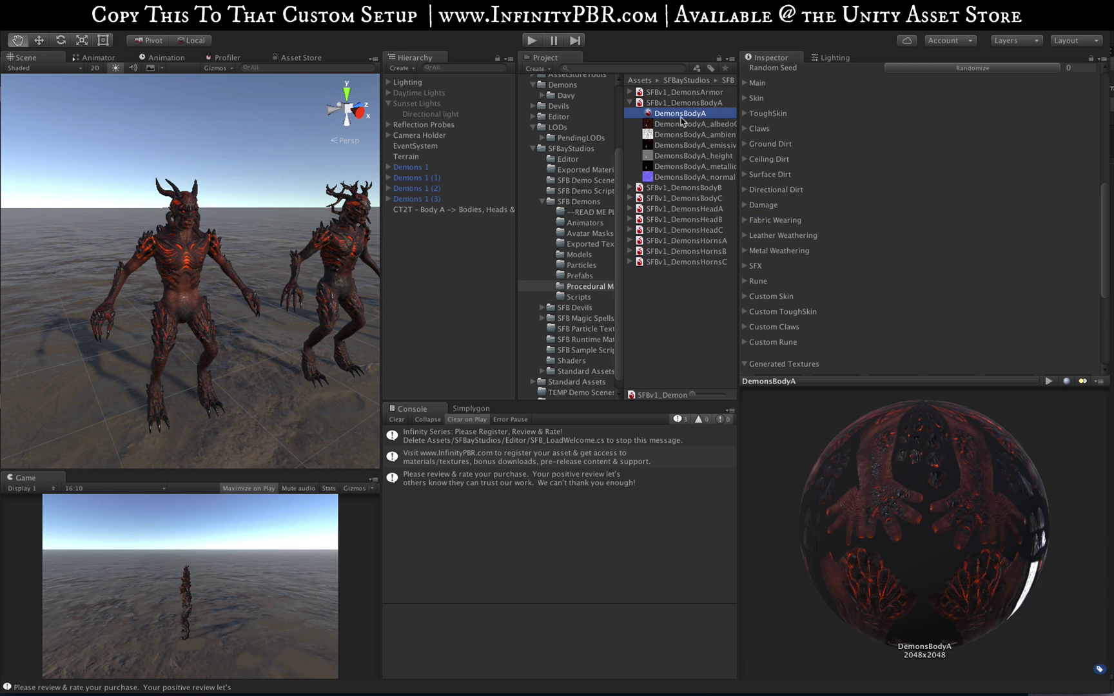
scroll(750, 105, up, 3)
click(747, 133)
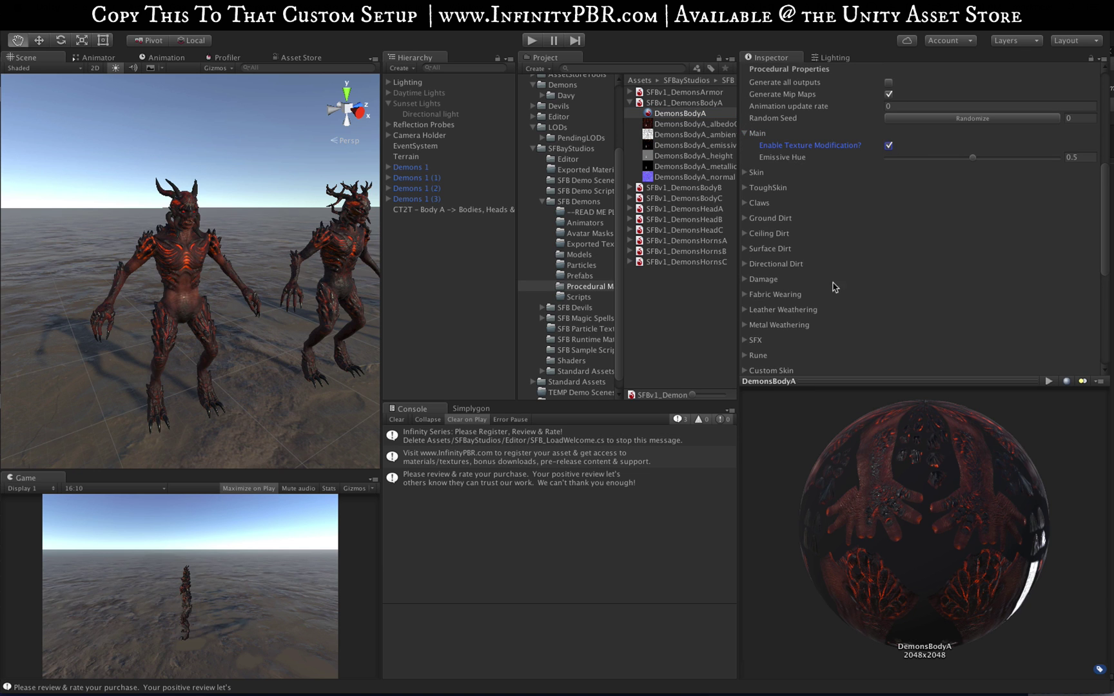
click(746, 133)
click(746, 150)
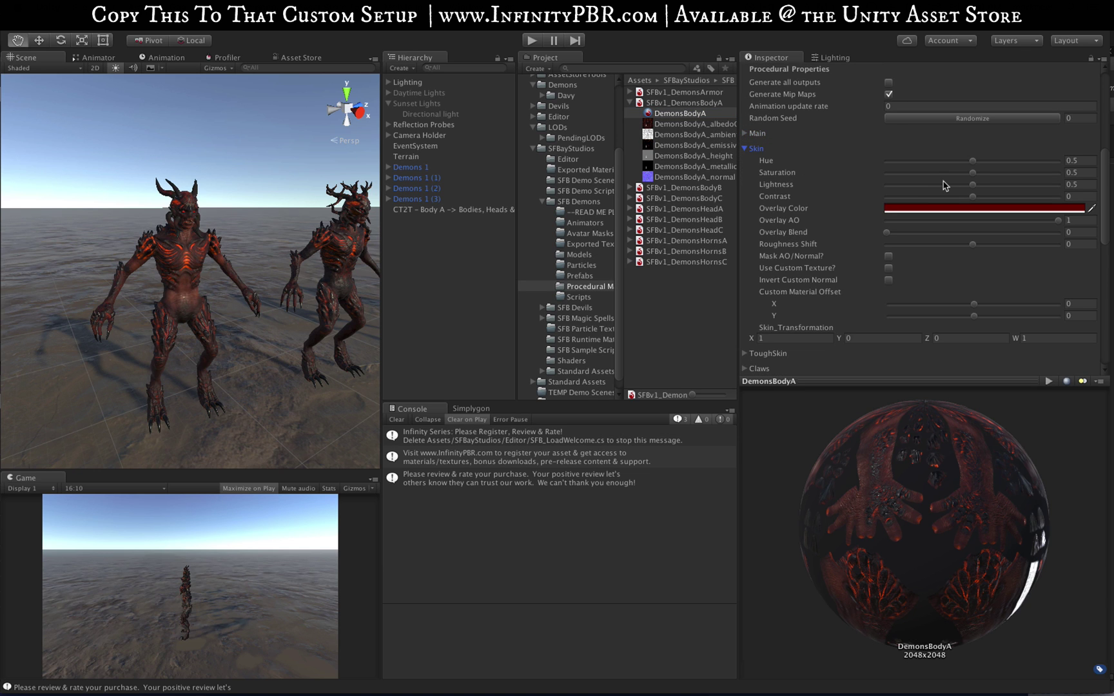
scroll(259, 212, up, 10)
scroll(259, 212, down, 5)
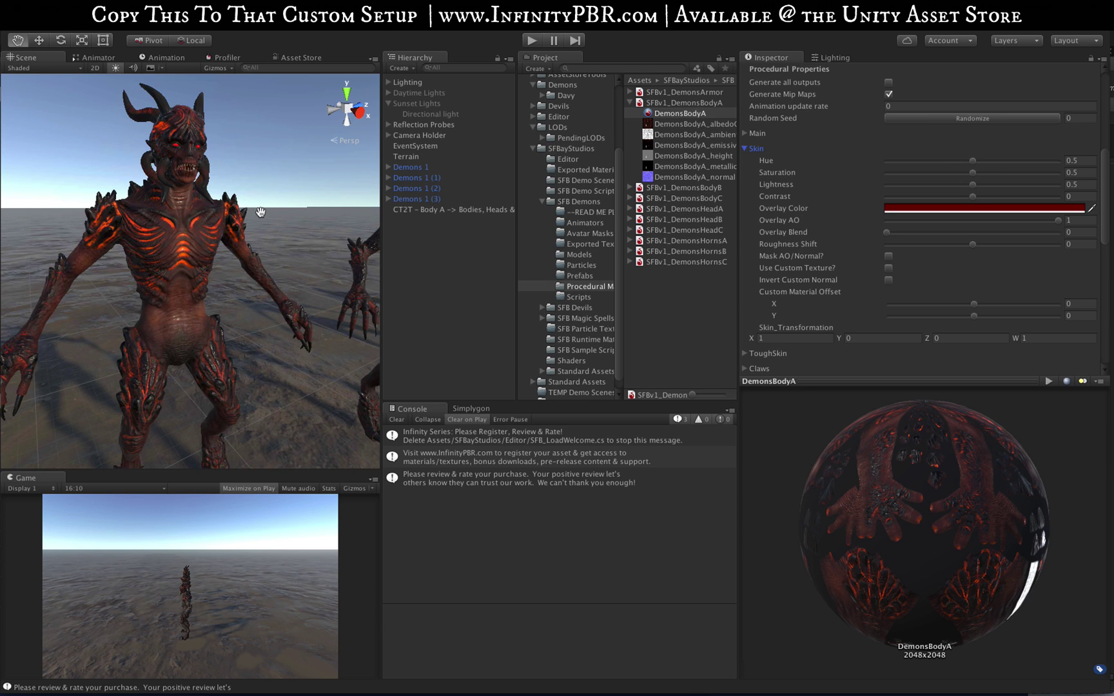
alt+drag(252, 276, 217, 255)
mouse_move(973, 160)
mouse_down()
mouse_move(938, 161)
mouse_move(981, 173)
mouse_up()
drag(972, 184, 966, 184)
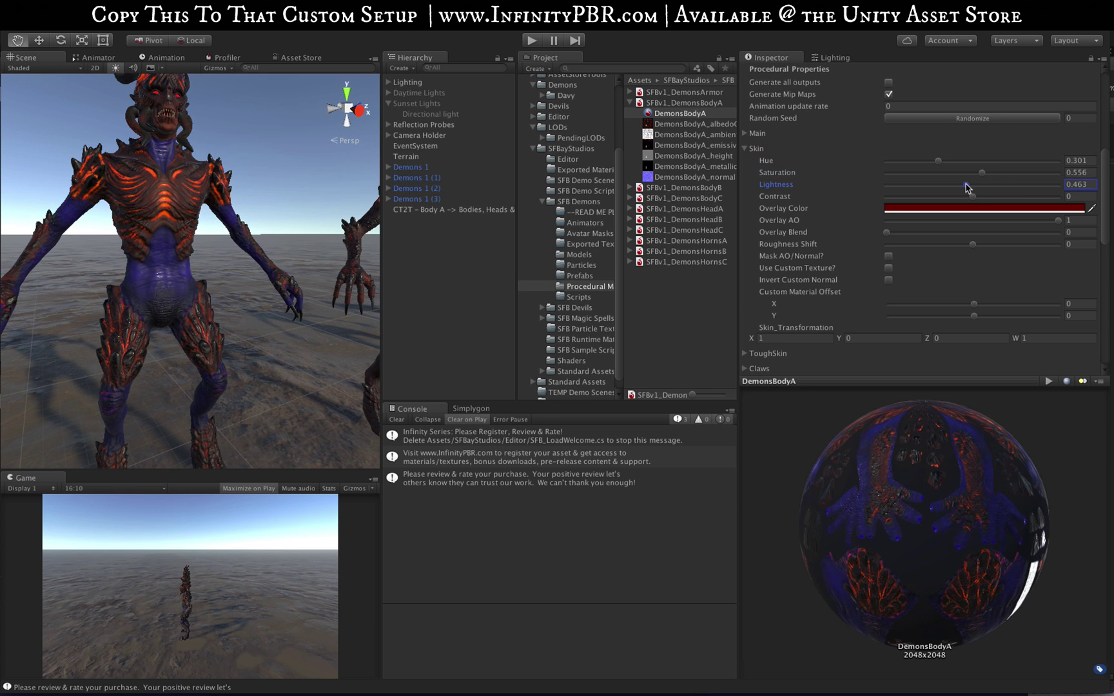
Step: Set DemonsBodyA's ToughSkin hue to about 0.324, saturation to 0.529 and lightness to 0.49
scroll(773, 258, down, 5)
click(745, 237)
drag(973, 249, 941, 249)
mouse_move(1000, 261)
mouse_down()
mouse_move(944, 261)
mouse_move(981, 261)
mouse_up()
drag(972, 273, 991, 272)
mouse_move(271, 225)
alt+mouse_down()
mouse_move(231, 241)
mouse_move(264, 248)
alt+mouse_up()
scroll(239, 239, up, 5)
scroll(264, 248, down, 5)
mouse_move(991, 273)
mouse_down()
mouse_move(962, 272)
mouse_move(977, 260)
mouse_up()
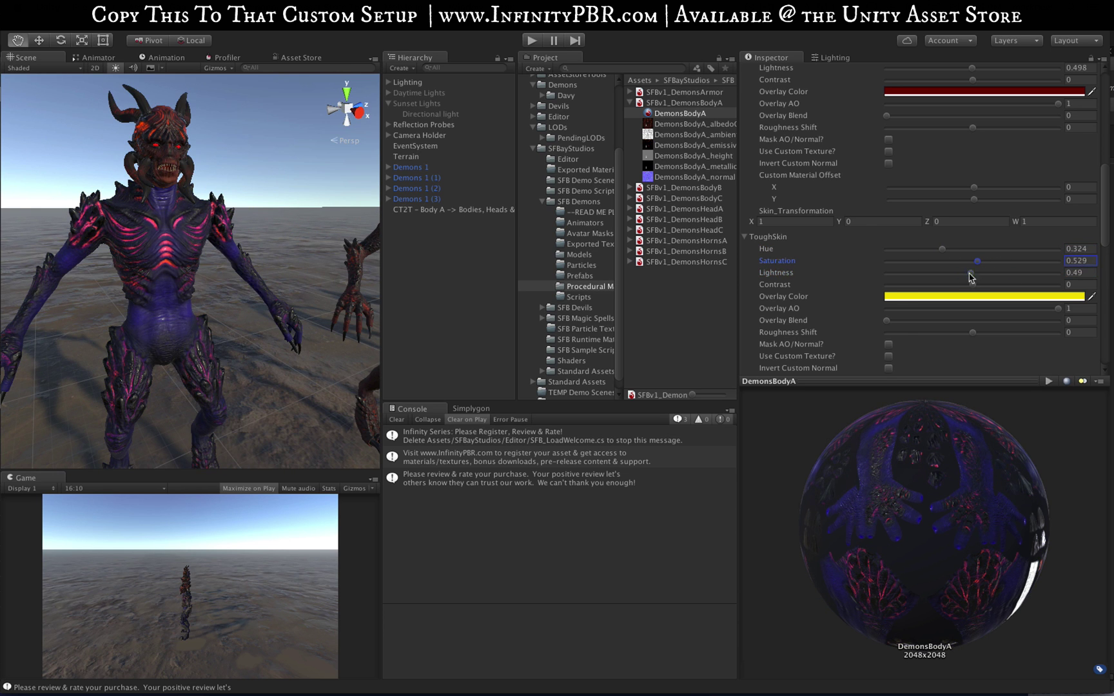
Step: Set the Emissive Hue in DemonsBodyA's Main settings to about 0.293
scroll(838, 155, up, 5)
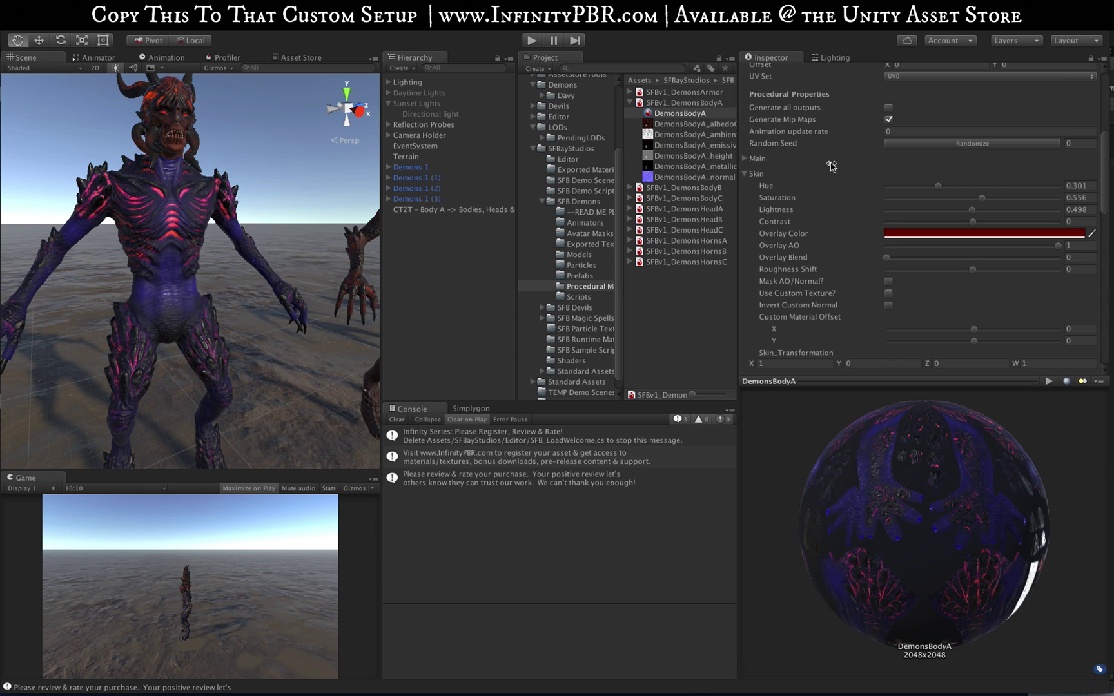
click(746, 159)
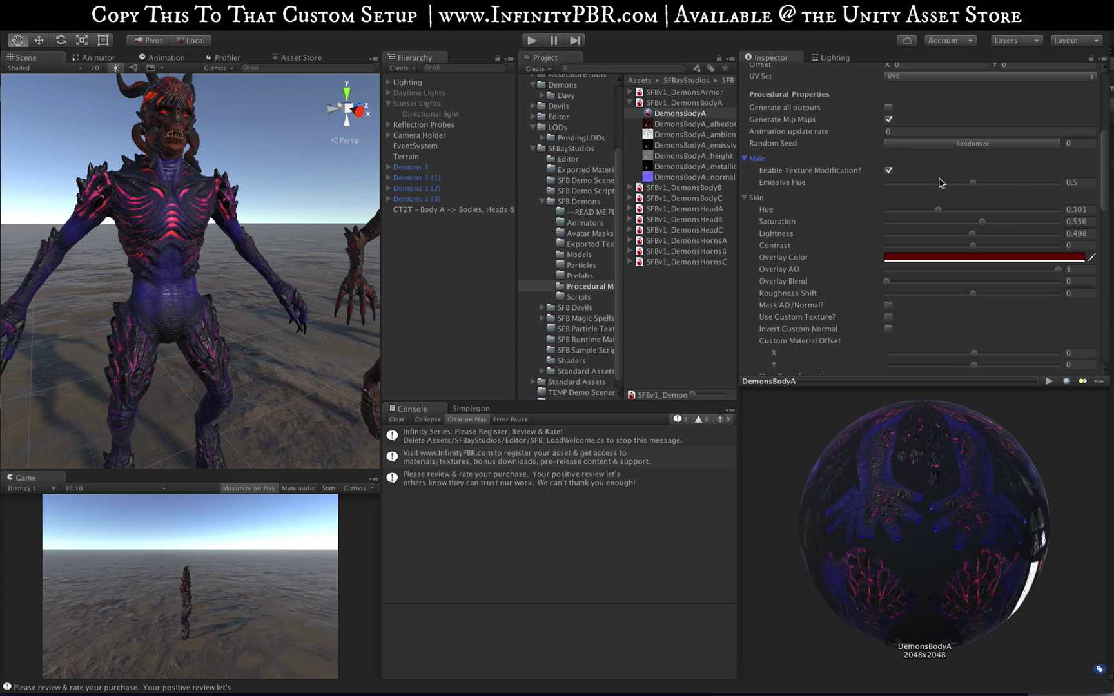
mouse_move(940, 183)
mouse_down()
mouse_move(917, 183)
mouse_move(941, 184)
mouse_up()
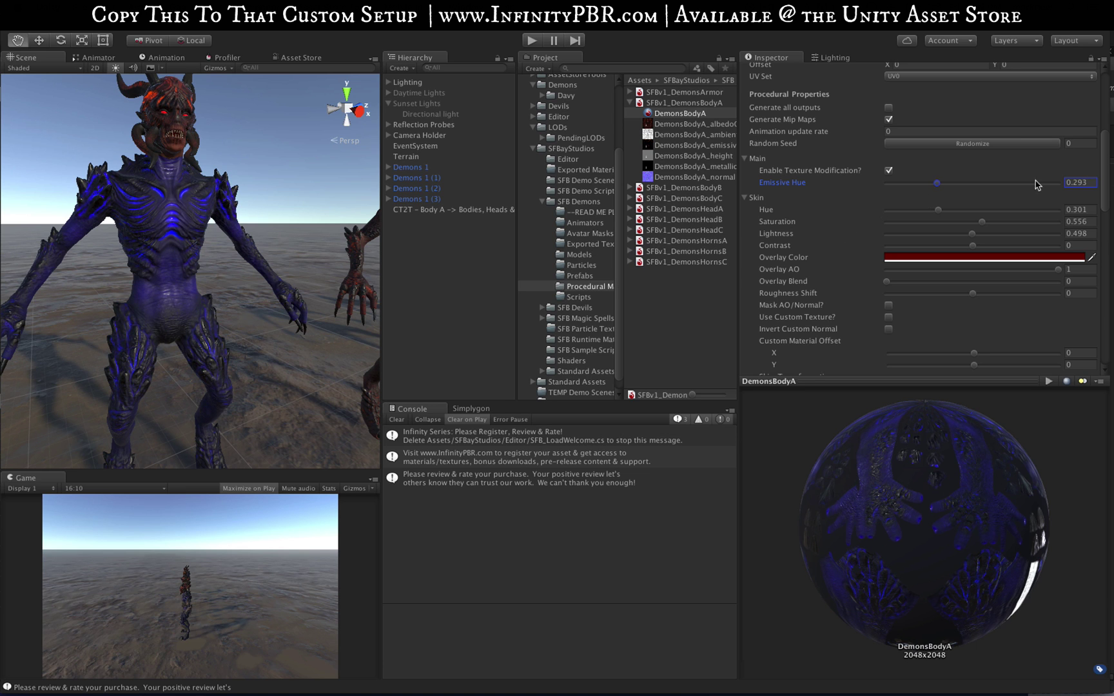
click(1089, 183)
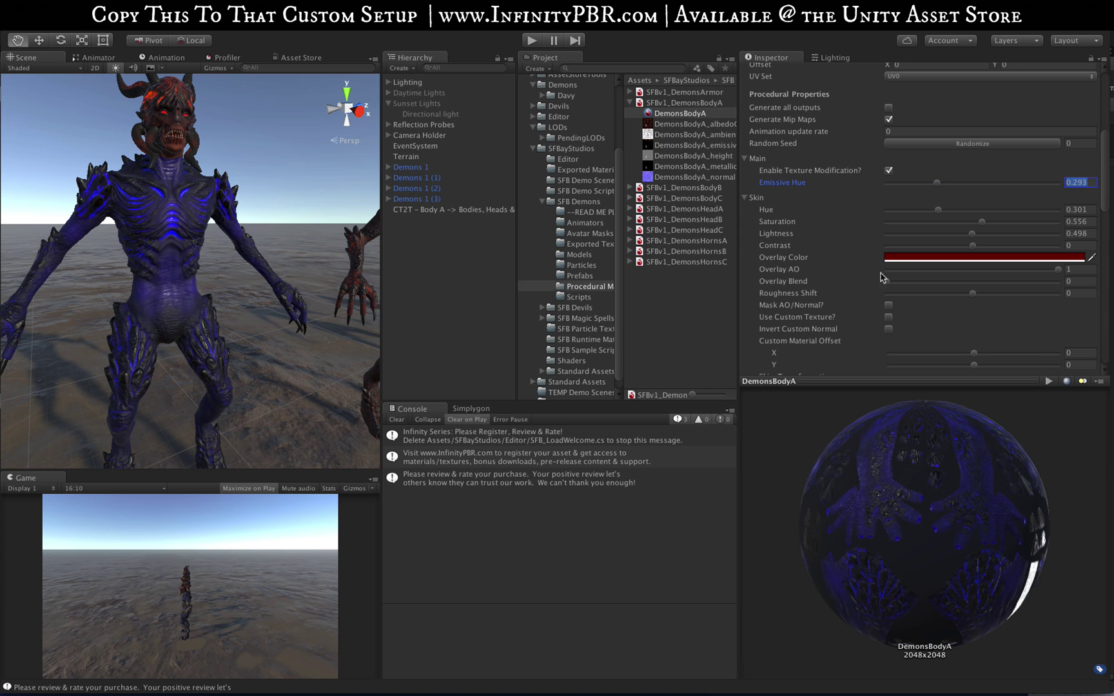
Step: Give DemonsBodyA's Claws a blue overlay color (hex 0800F7) with an overlay blend of 0.44
click(748, 159)
scroll(850, 226, down, 3)
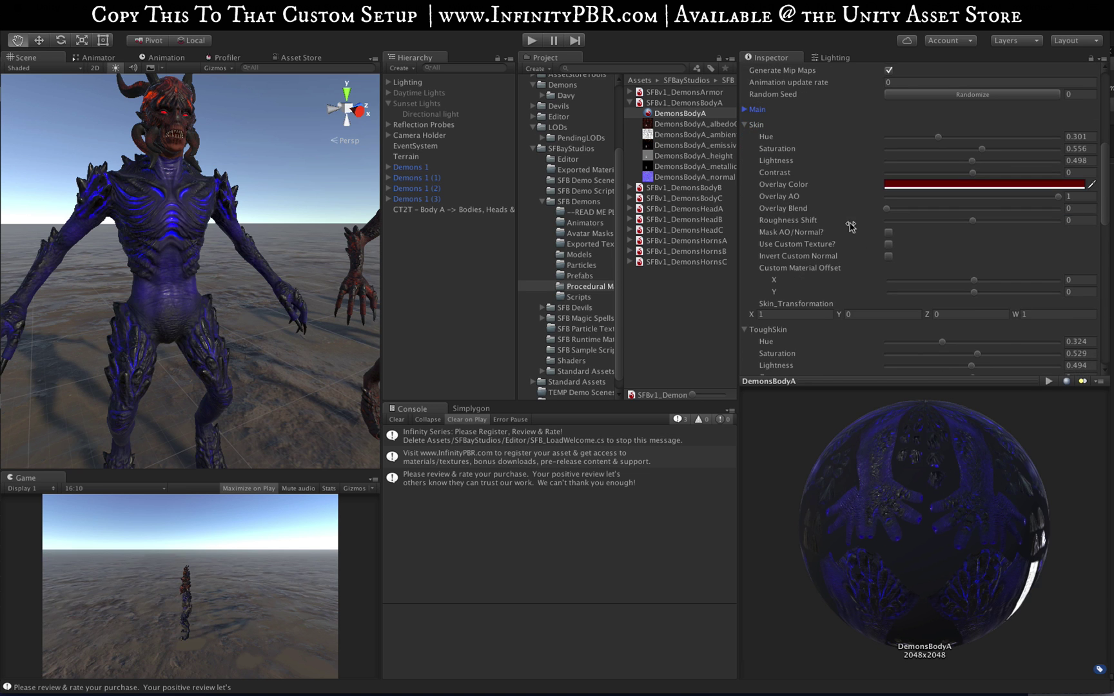
scroll(851, 225, down, 6)
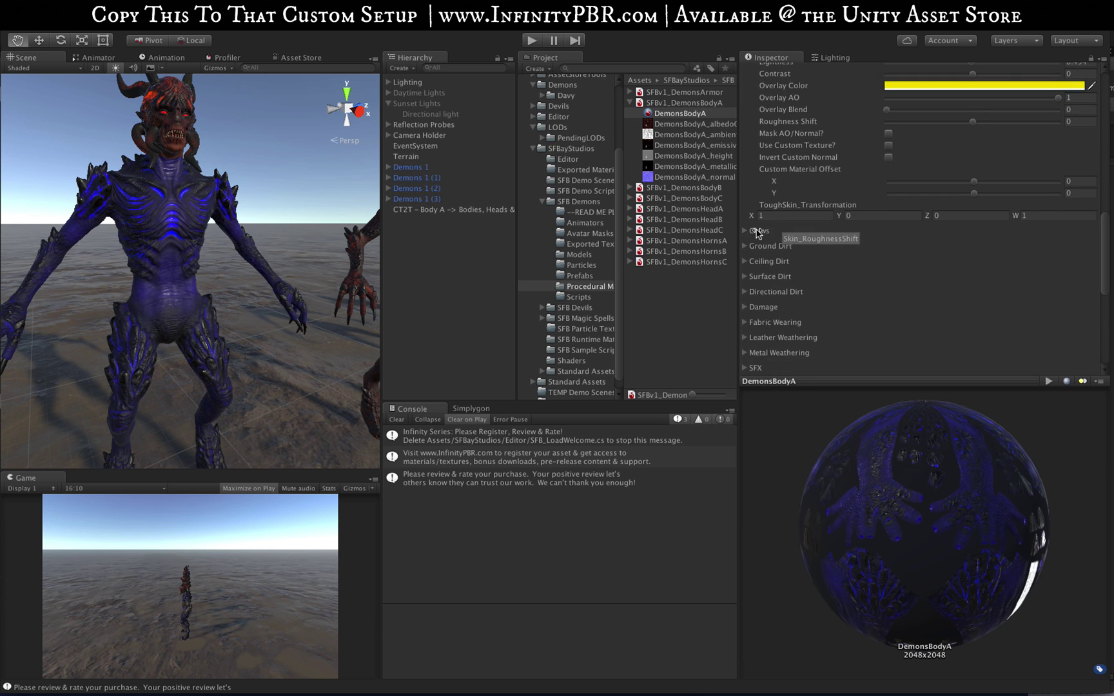
click(757, 232)
alt+drag(202, 344, 266, 317)
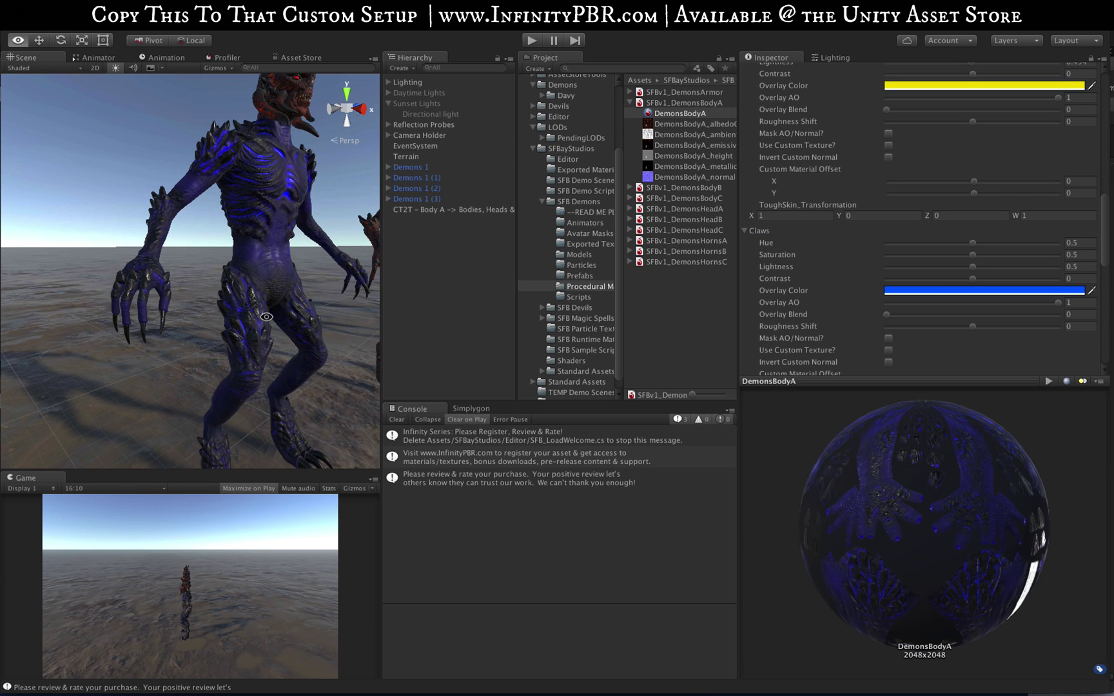
scroll(177, 322, up, 8)
alt+drag(152, 348, 168, 335)
click(962, 315)
click(962, 291)
click(728, 166)
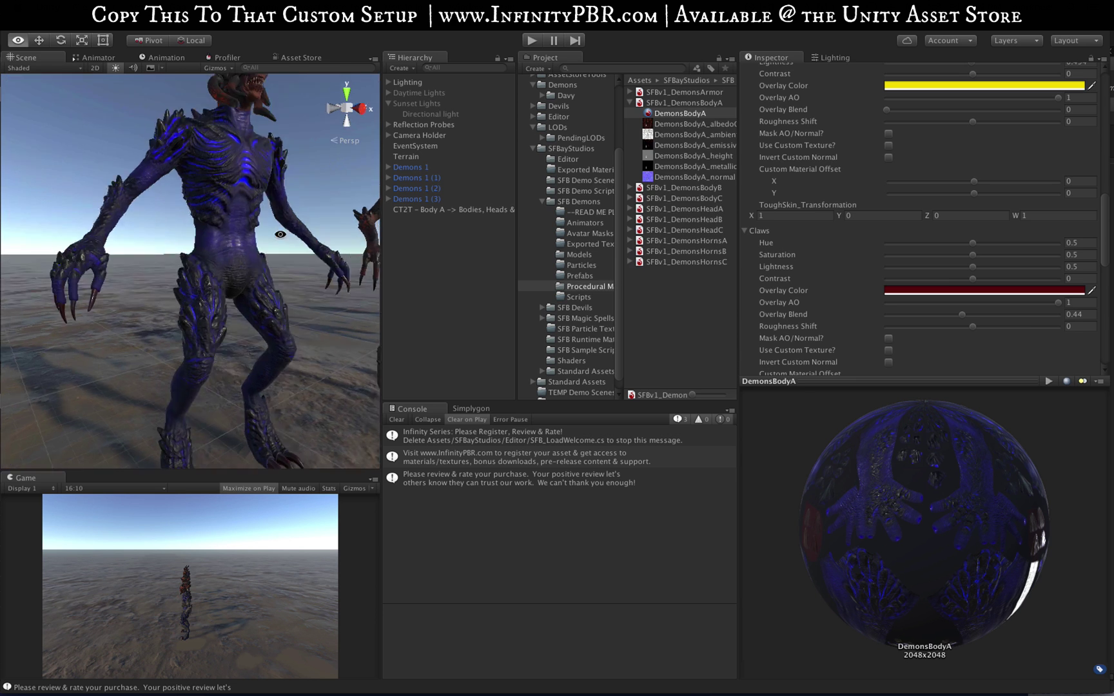
drag(728, 167, 726, 198)
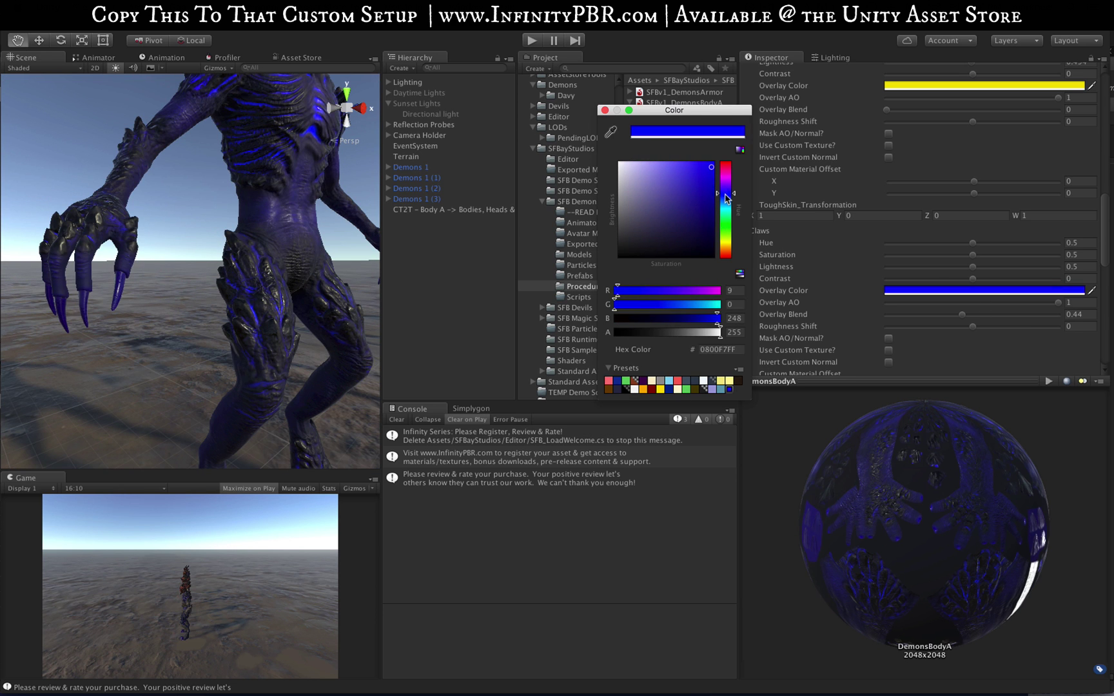
click(604, 110)
Step: Run all copy actions of the Body A object to transfer DemonsBodyA's settings to the other bodies, heads and horns
alt+drag(40, 318, 200, 306)
click(468, 211)
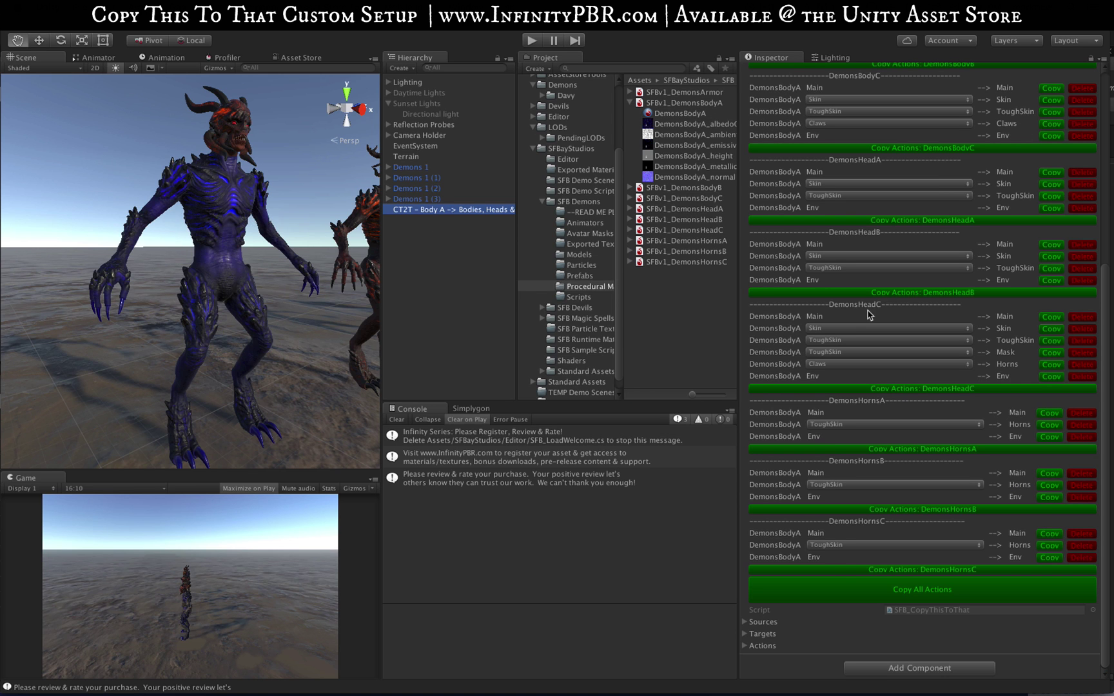
click(908, 594)
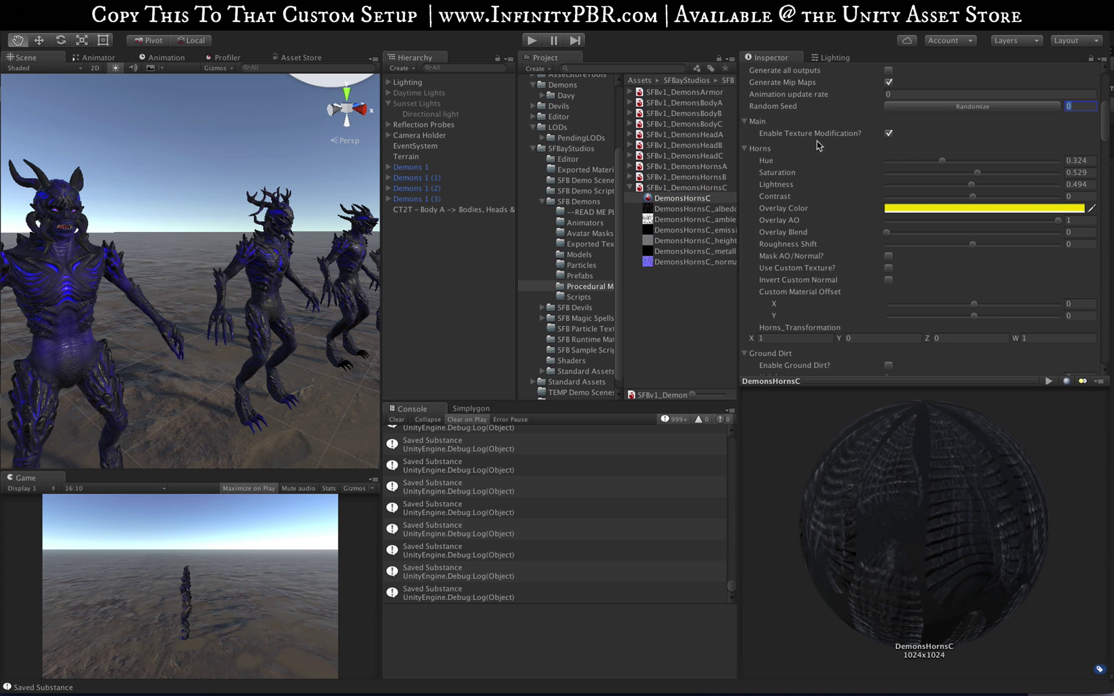
Step: Examine the demons' horns, heads, eyes and teeth up close to check the copied colors
alt+drag(265, 255, 143, 286)
scroll(147, 287, up, 6)
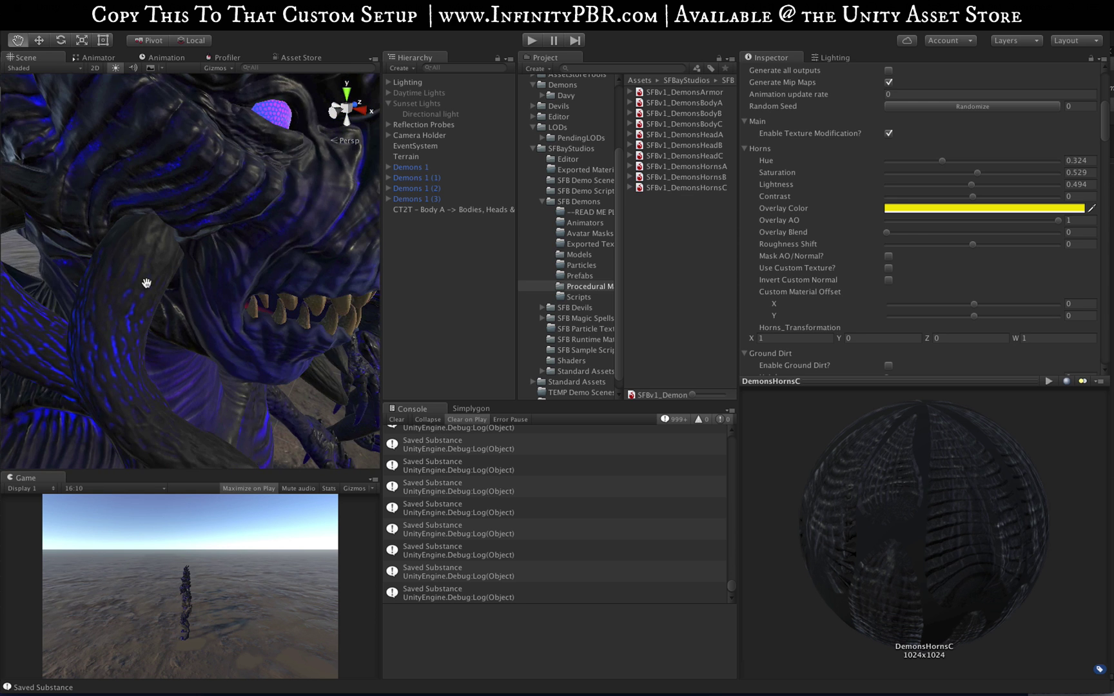
scroll(147, 283, down, 5)
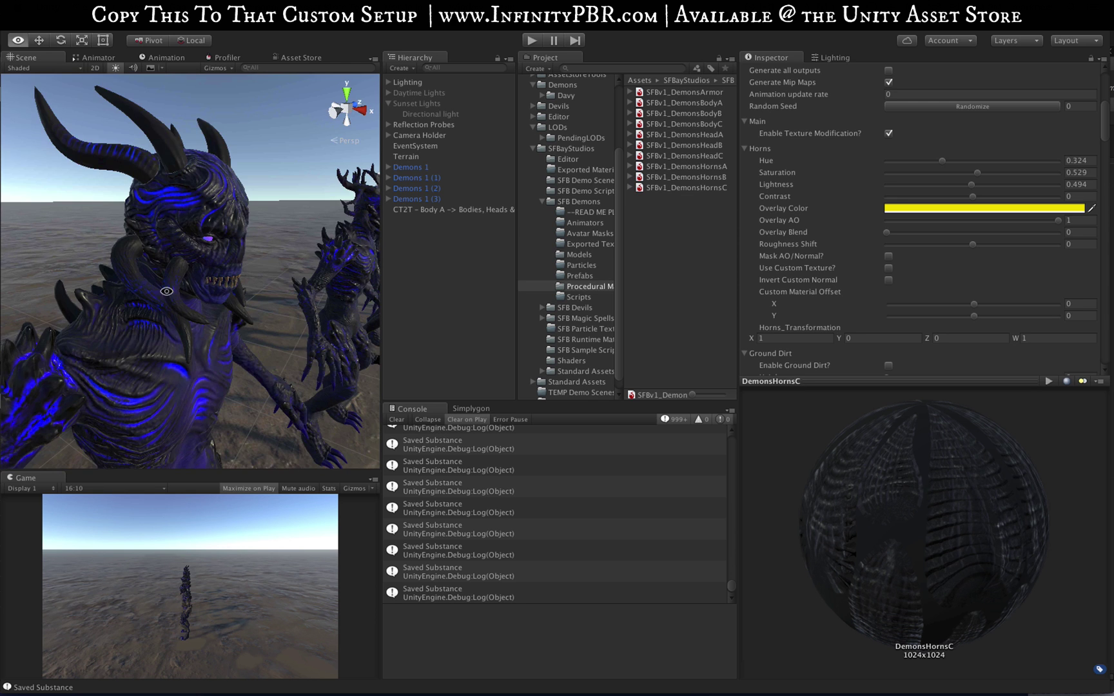
alt+drag(147, 283, 183, 280)
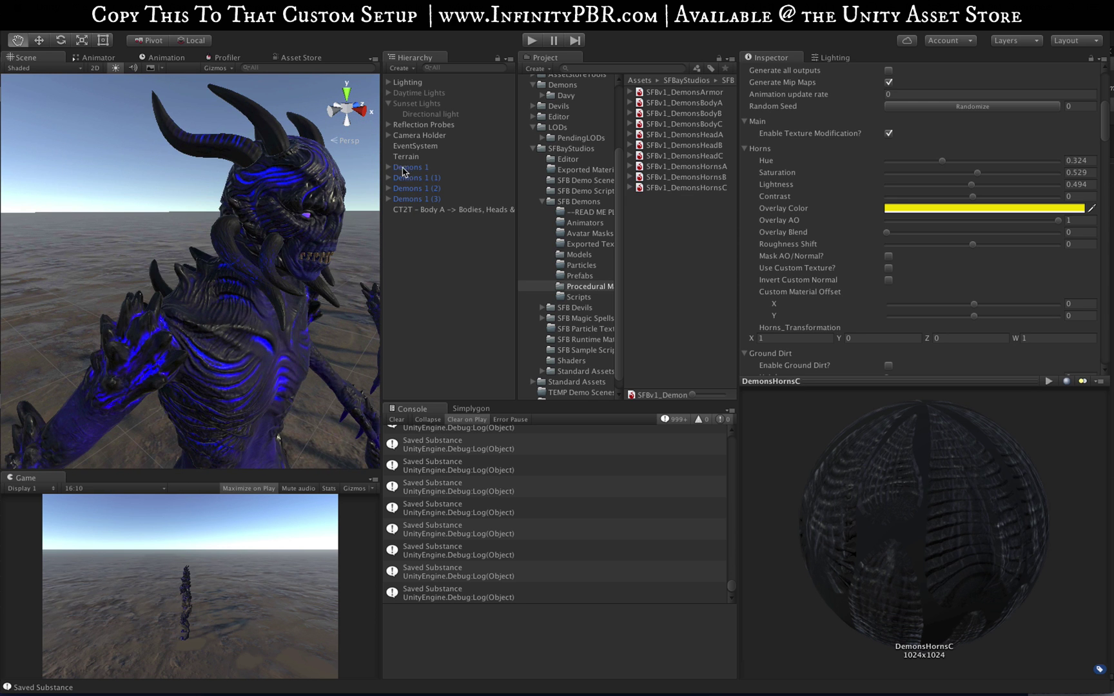
click(406, 167)
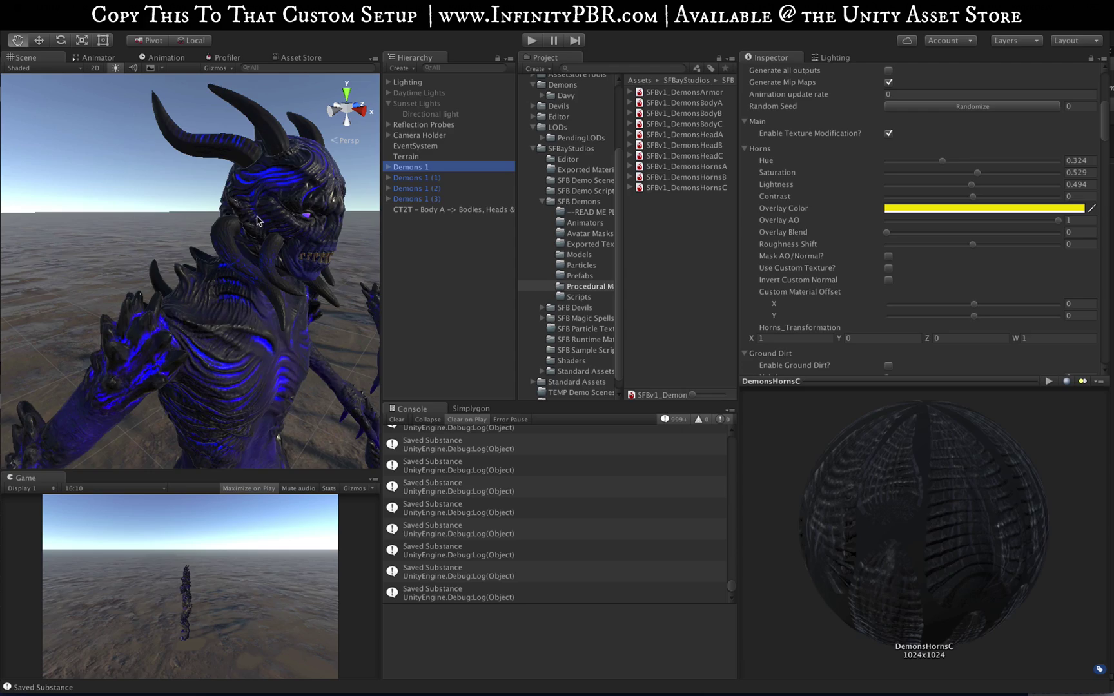
key(f)
scroll(187, 229, up, 8)
drag(196, 186, 210, 256)
scroll(194, 250, down, 8)
scroll(194, 250, up, 8)
Step: Create an empty object in the scene named "CT2T - Head A -> Heads"
click(456, 279)
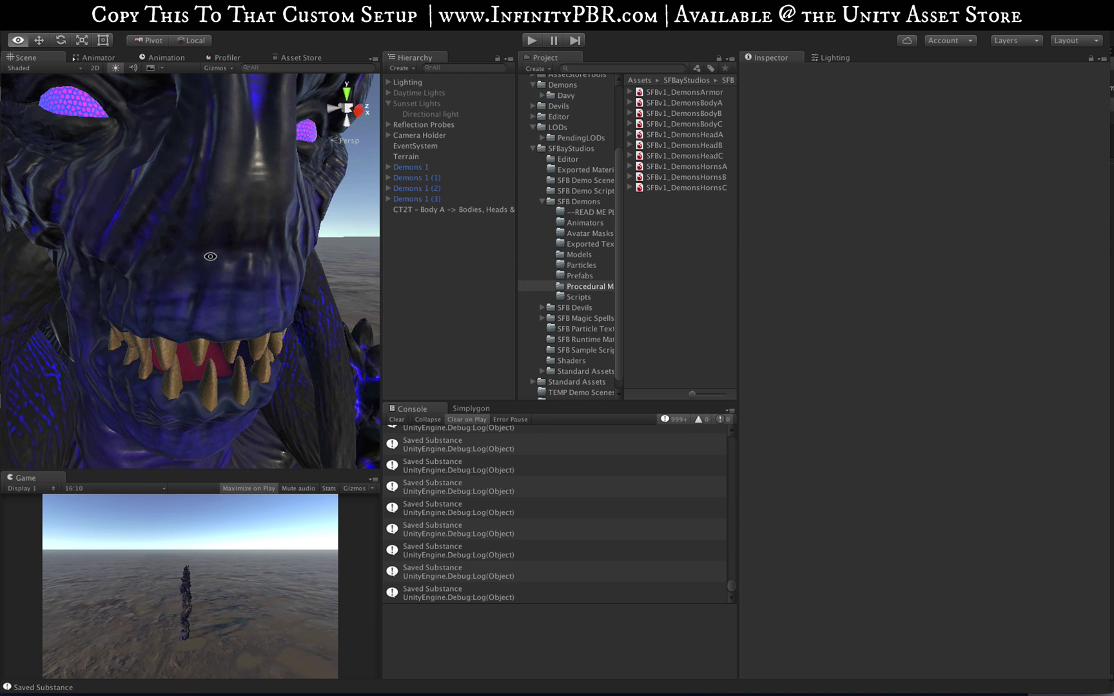
right_click(438, 256)
click(415, 249)
right_click(419, 247)
click(474, 351)
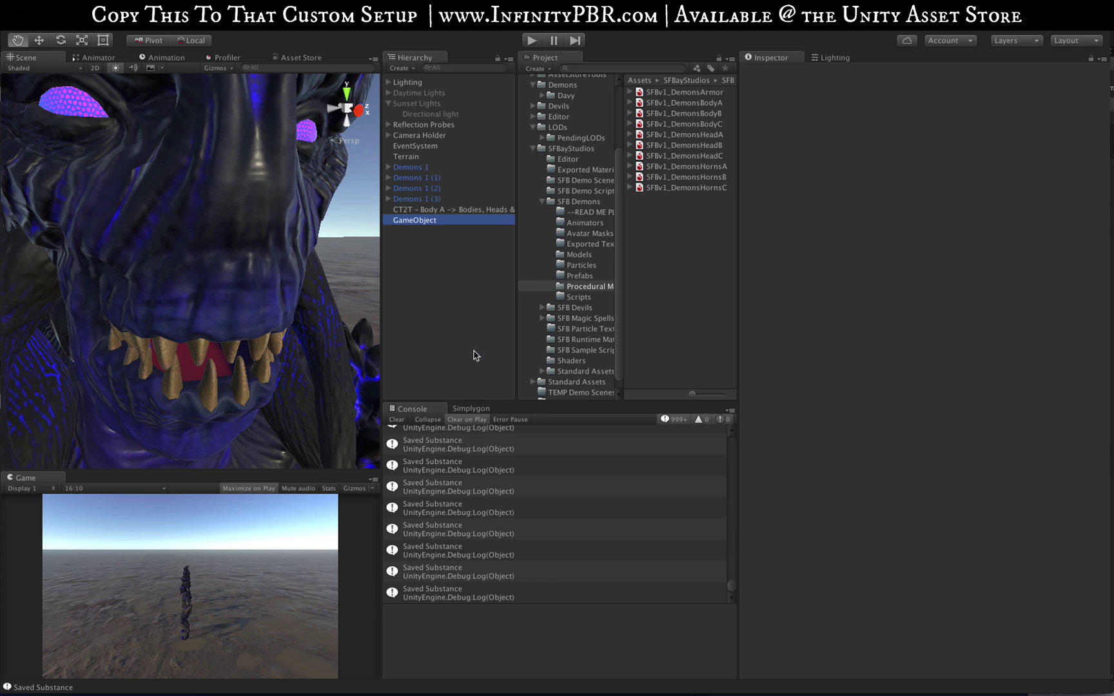
text(CT2T - Head A -> He)
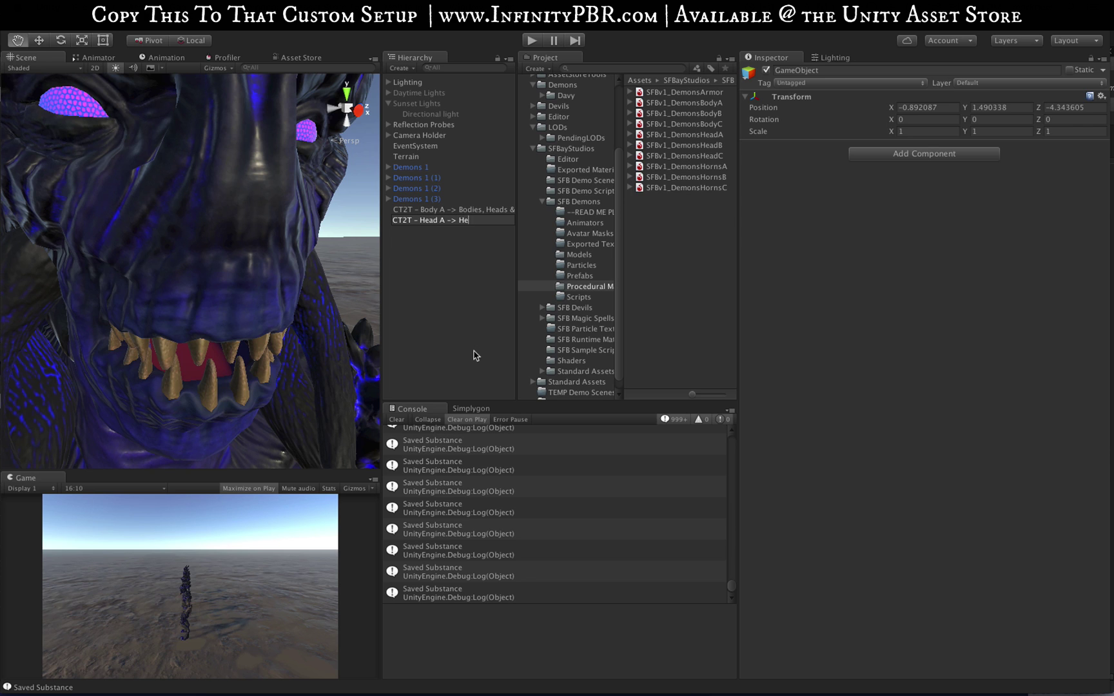
text(ads)
key(Return)
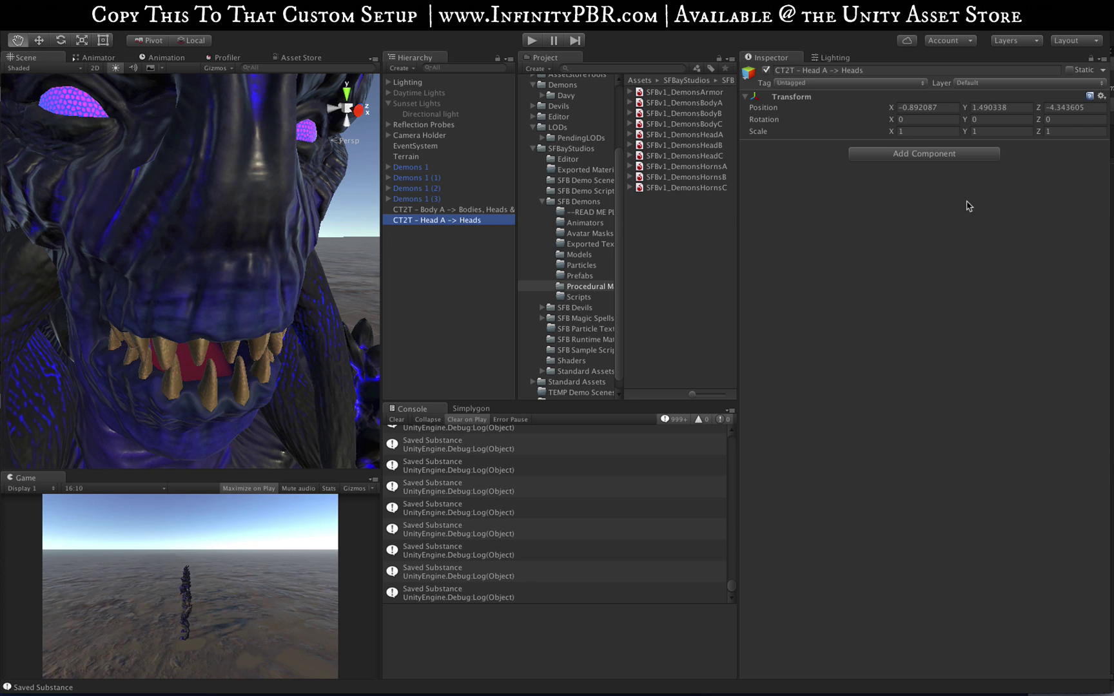
Step: Add the SFB_Copy This To That script to the new object and turn off its Include "Main" and Include "Env" options
click(869, 154)
click(911, 207)
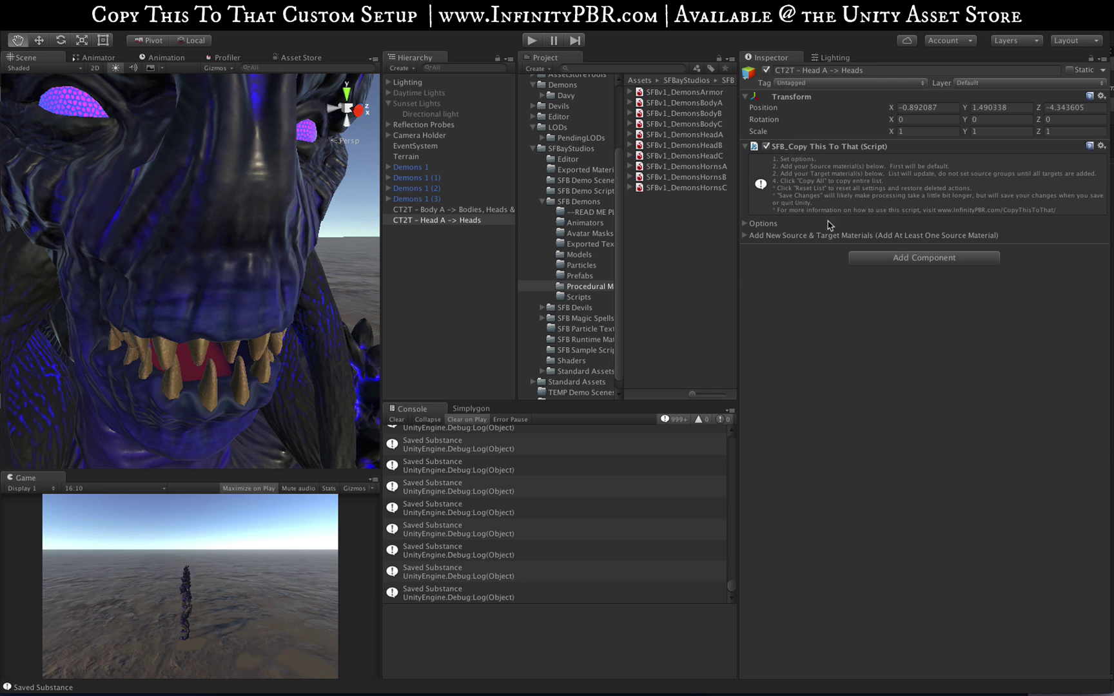
click(746, 224)
click(746, 224)
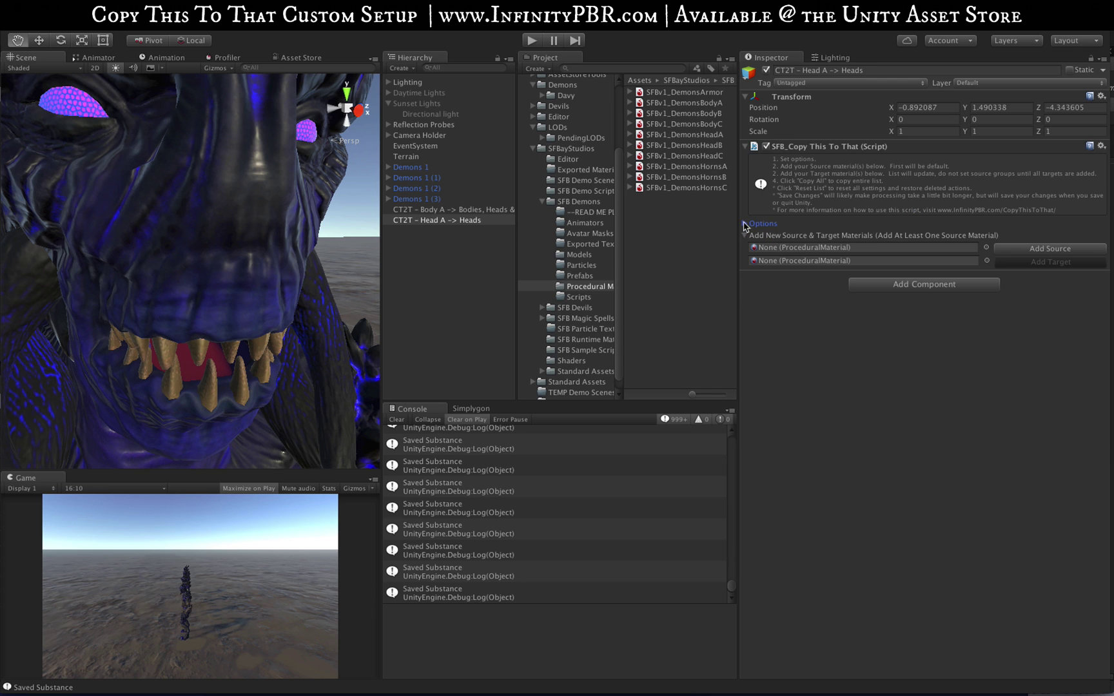
click(746, 224)
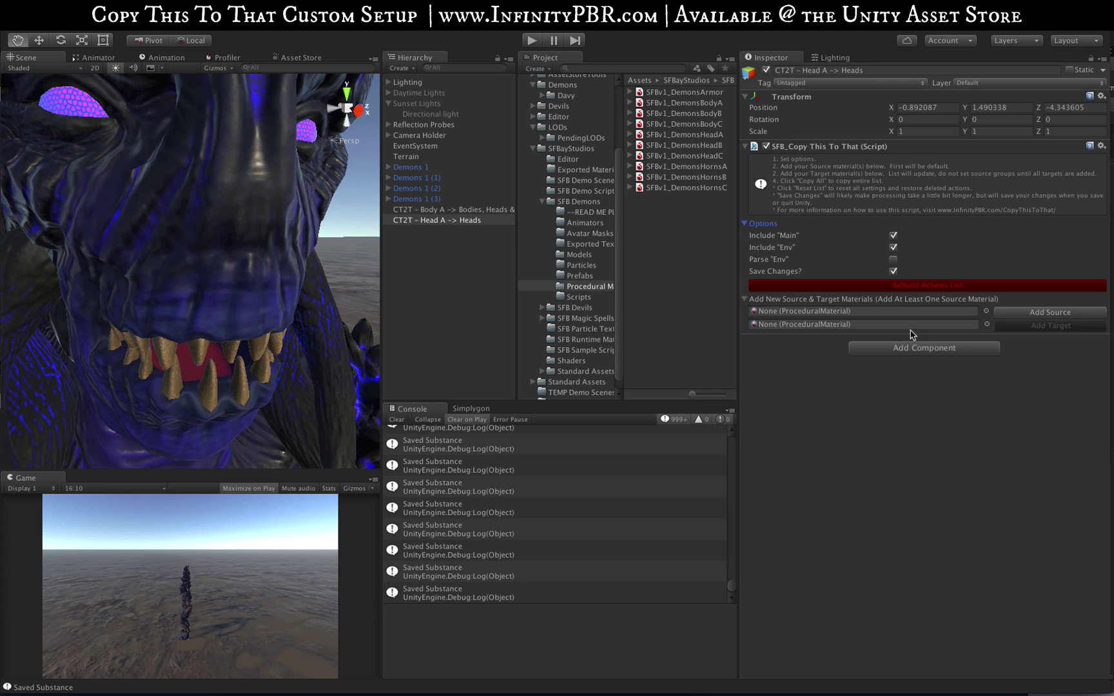
click(893, 236)
click(893, 247)
click(746, 224)
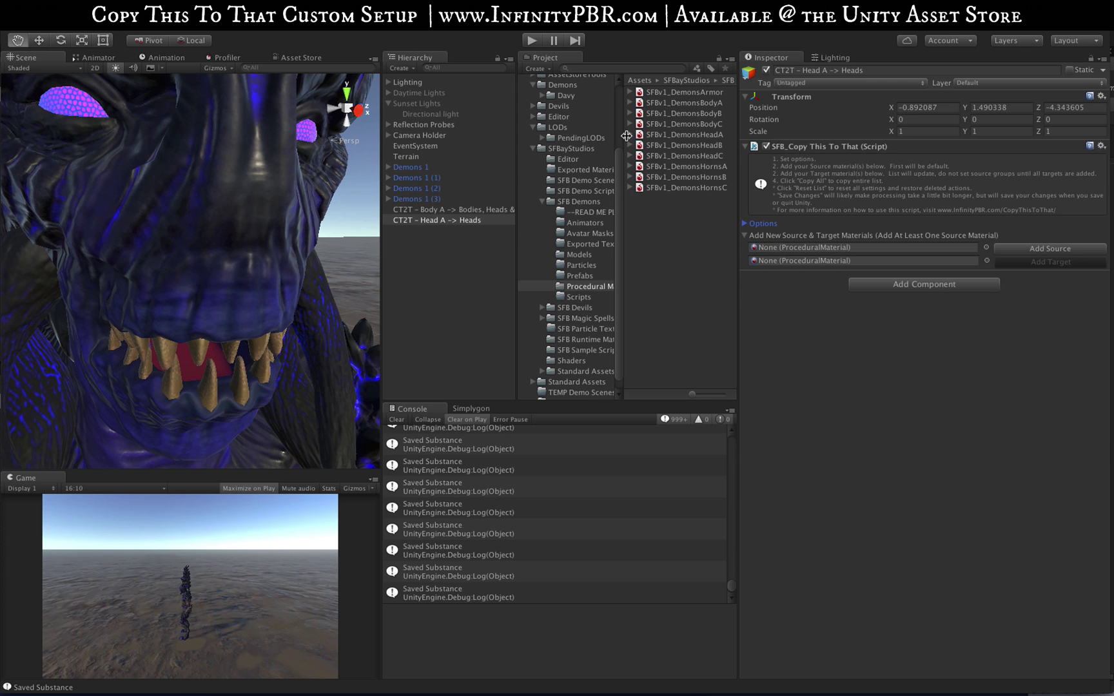
Step: Add the DemonsHeadA material as the copy source
click(629, 134)
drag(680, 145, 864, 247)
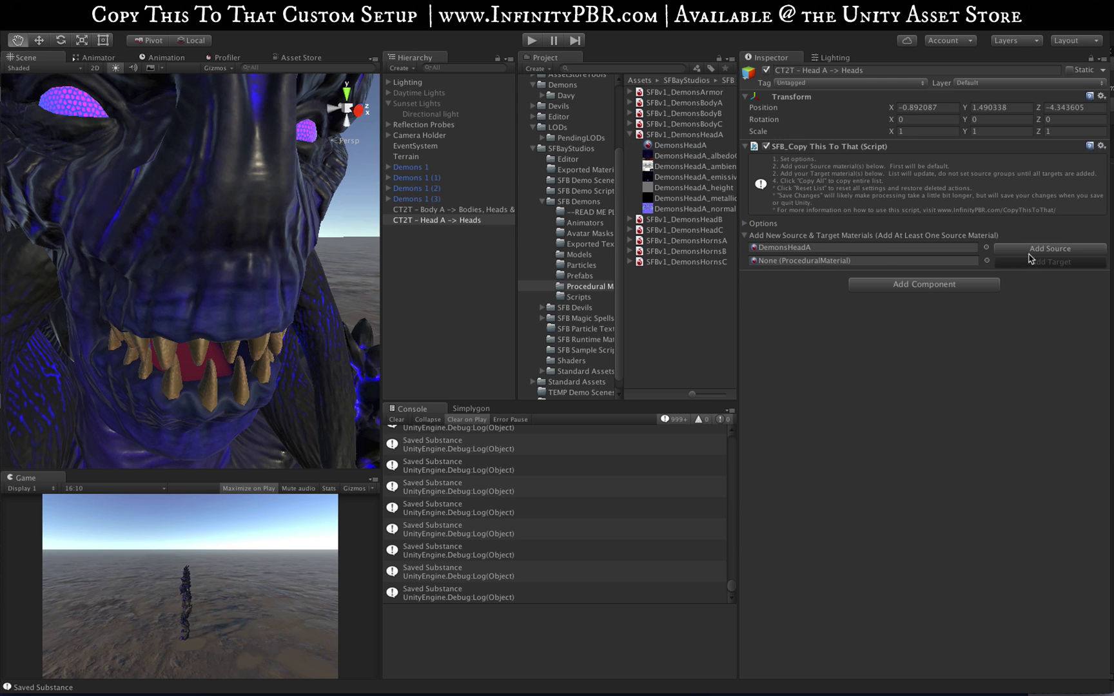
click(1021, 248)
click(629, 135)
Step: Add the DemonsHeadB and DemonsHeadC materials as copy targets
click(629, 145)
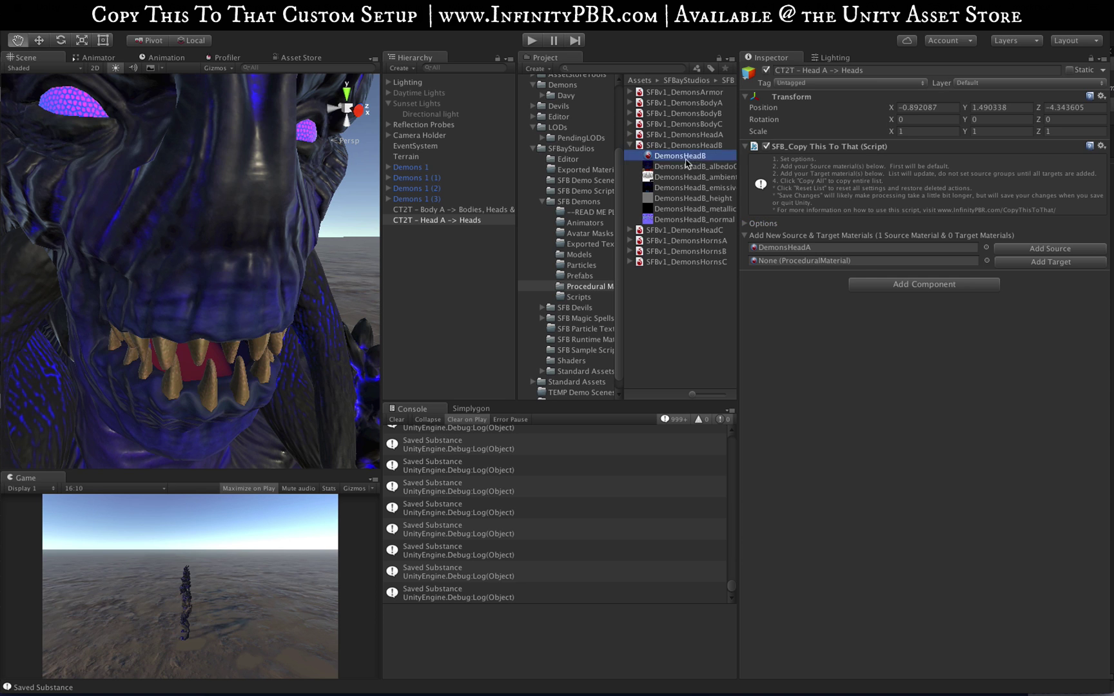
drag(680, 155, 864, 260)
click(1021, 262)
click(629, 145)
click(629, 155)
drag(680, 167, 863, 261)
click(1049, 262)
click(629, 155)
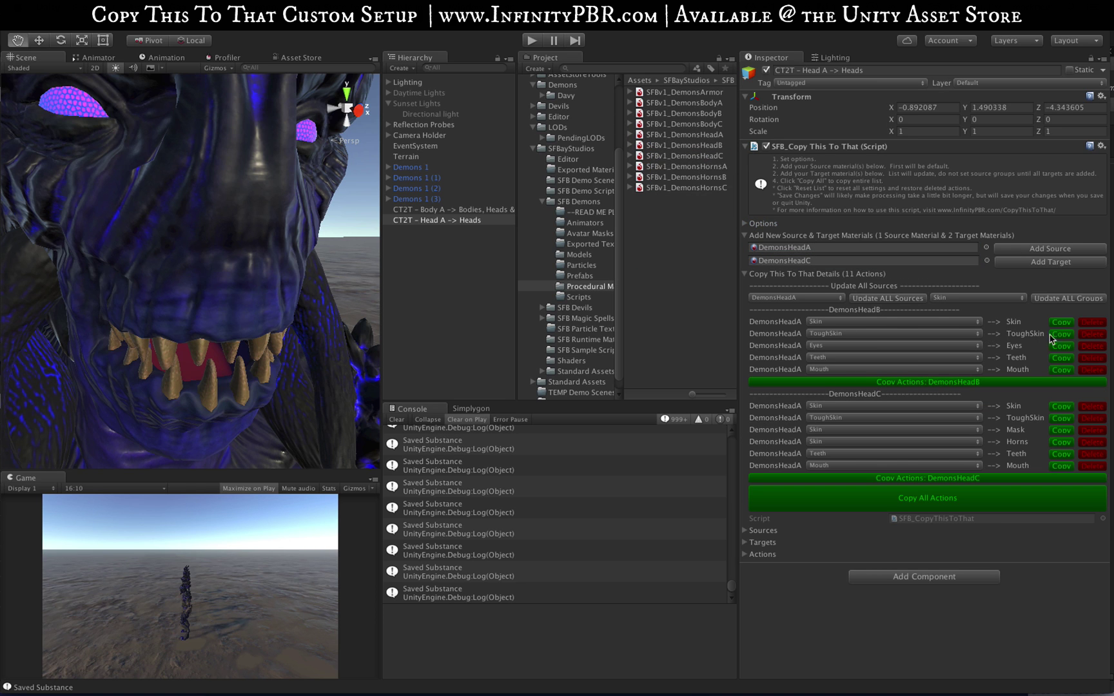
Step: Delete the Skin and ToughSkin actions of DemonsHeadB and the Skin, ToughSkin, Mask and Horns actions of DemonsHeadC
click(1098, 324)
click(1097, 324)
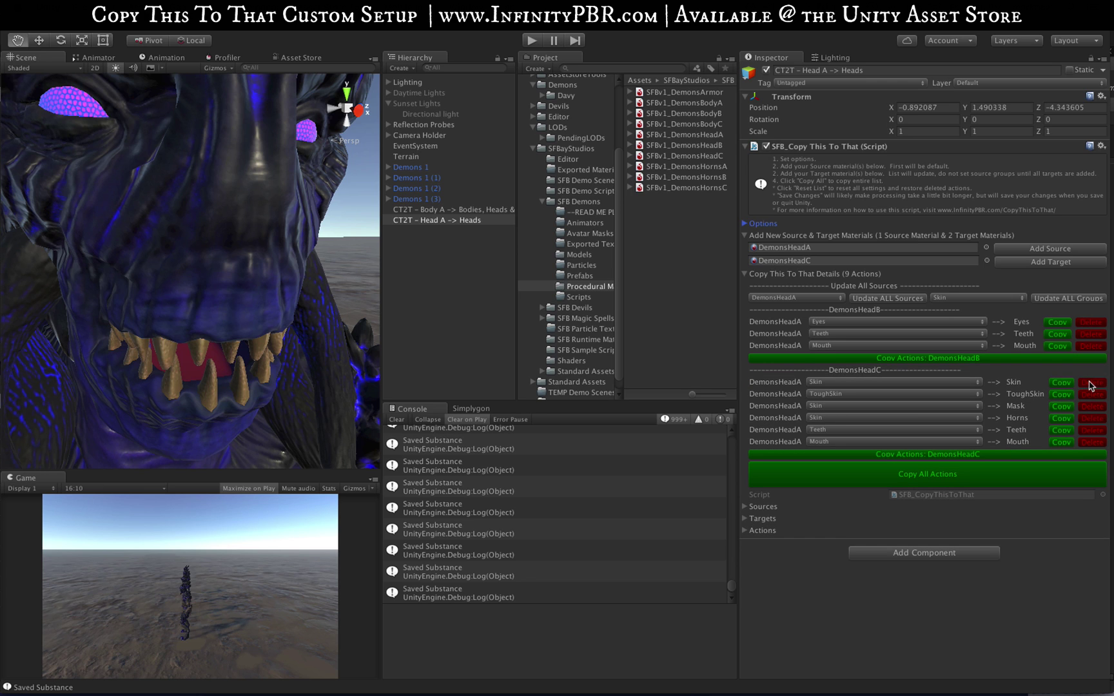
click(1089, 384)
click(1087, 383)
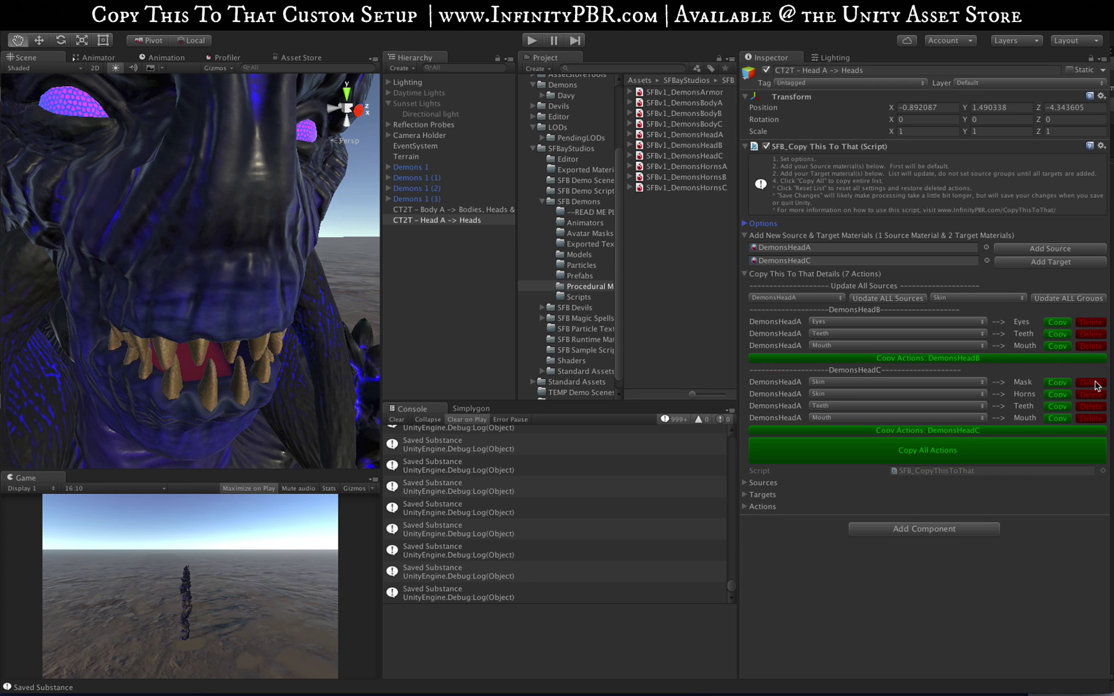
click(1090, 382)
click(1090, 382)
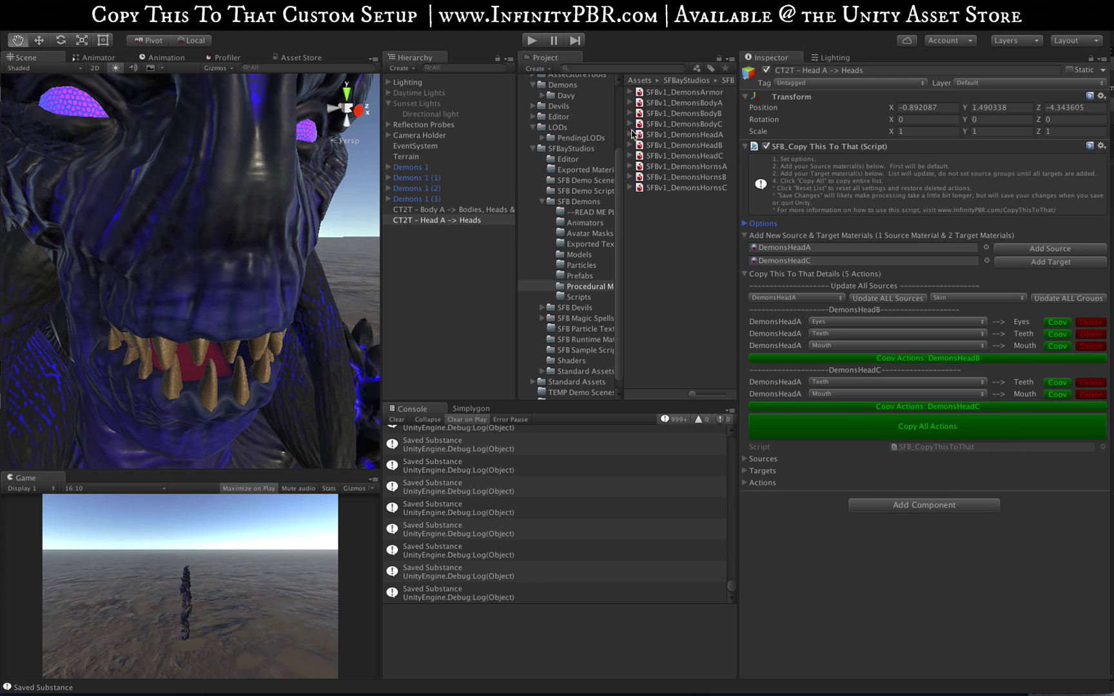
Step: Set DemonsHeadA's Eyes hue to about 0.594 and saturation to 0.757, with a yellow overlay color at 0.25 overlay blend
click(630, 134)
click(657, 145)
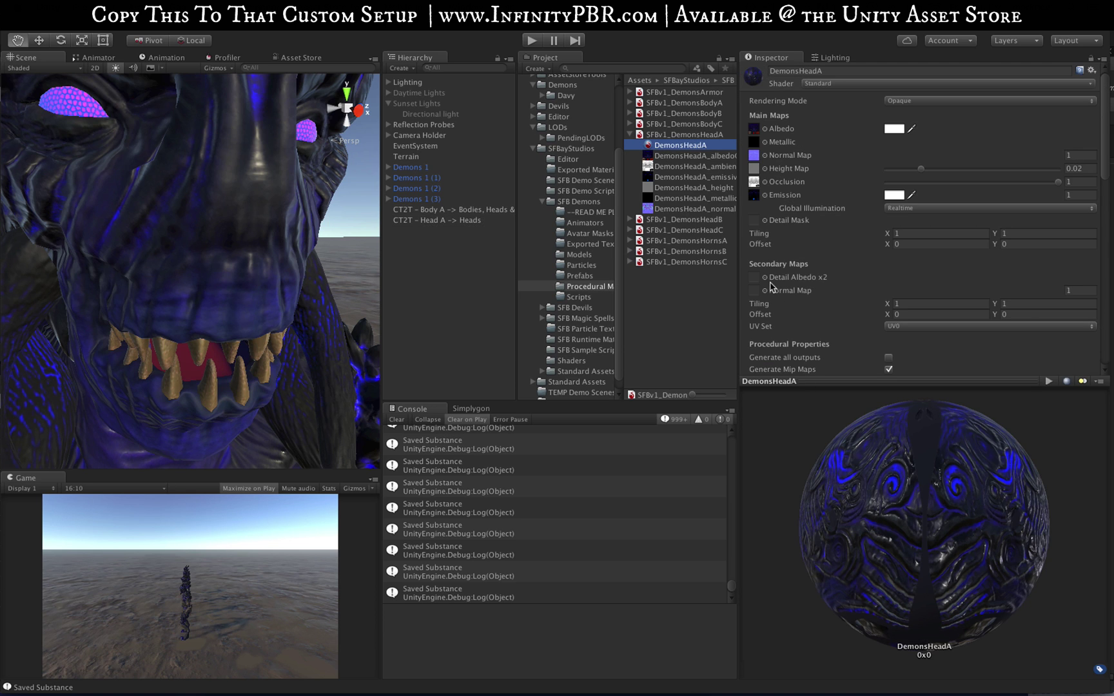
scroll(865, 254, down, 10)
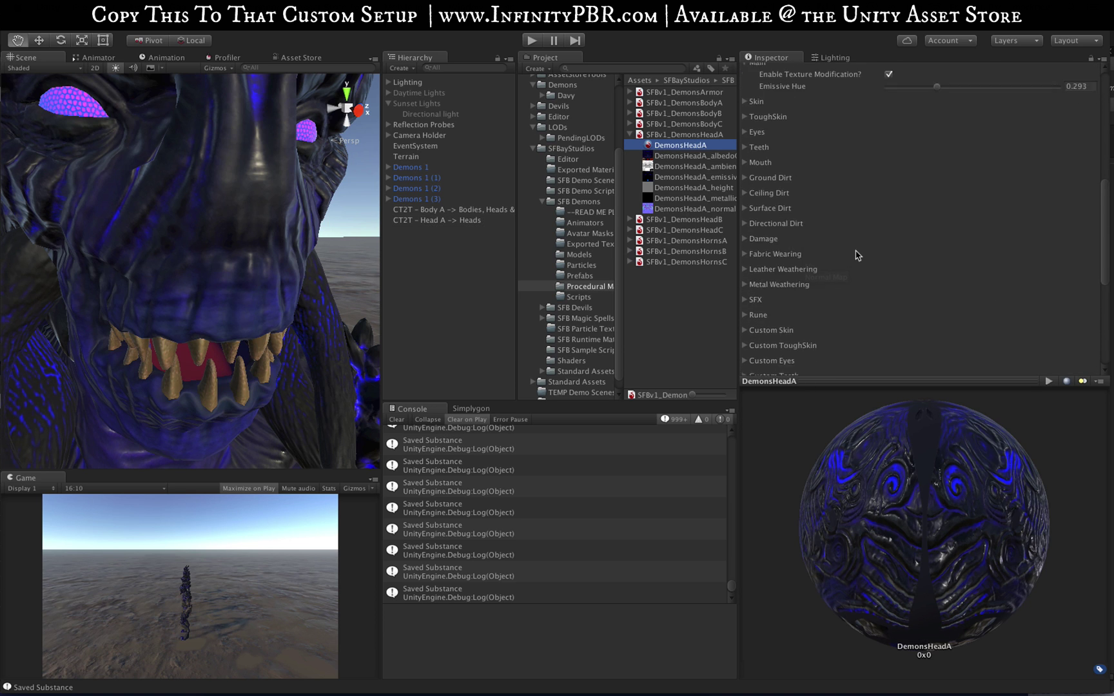
click(745, 159)
click(937, 171)
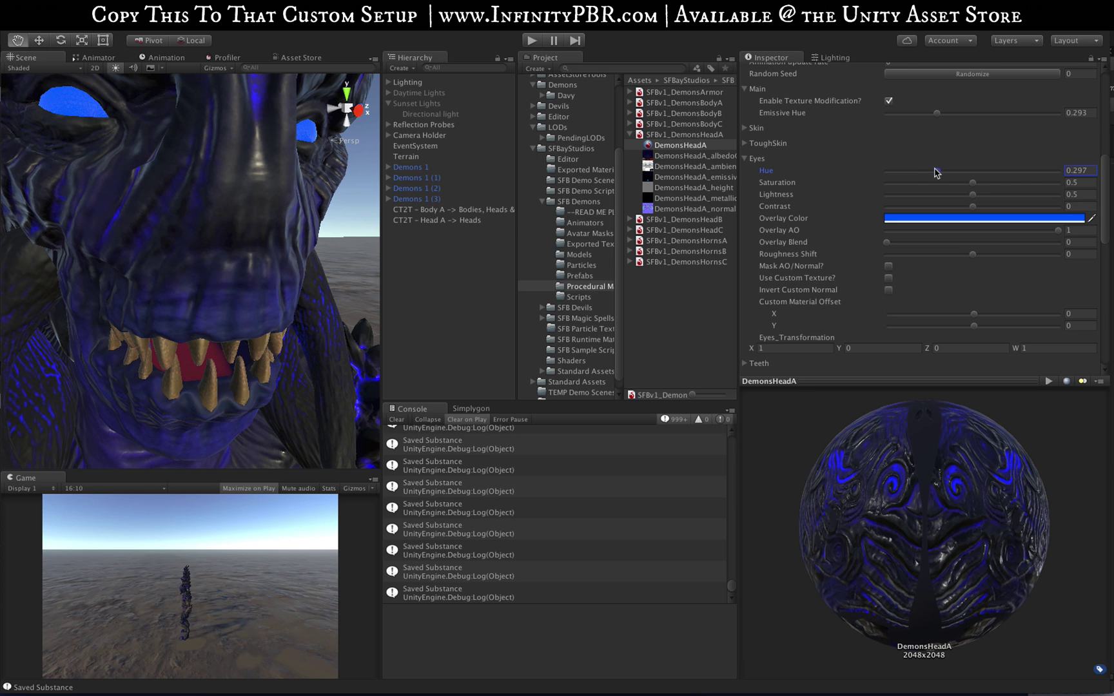
drag(936, 172, 1016, 184)
drag(998, 173, 989, 174)
click(984, 218)
click(601, 108)
drag(886, 243, 929, 243)
click(984, 218)
click(601, 108)
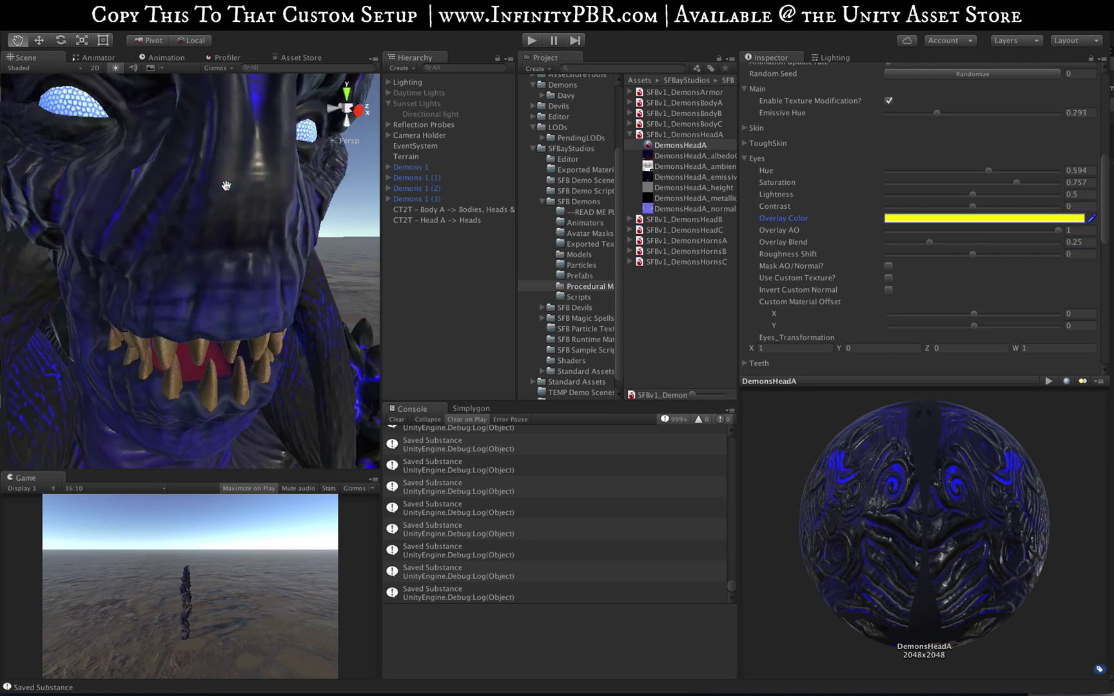
Step: Lower the lightness of DemonsHeadA's Mouth and set its Teeth lightness to about 0.366
alt+drag(227, 186, 193, 154)
scroll(935, 290, down, 5)
click(744, 274)
drag(972, 312, 955, 313)
click(744, 259)
scroll(935, 290, down, 2)
drag(972, 256, 953, 256)
mouse_move(226, 284)
alt+mouse_down()
mouse_move(303, 288)
mouse_move(226, 284)
alt+mouse_up()
drag(972, 231, 950, 255)
Step: Try the overlay color and a higher roughness shift on DemonsHeadA's Teeth, then reset the roughness shift to 0
scroll(213, 277, down, 10)
click(984, 278)
click(601, 110)
scroll(214, 282, up, 10)
alt+drag(214, 282, 271, 284)
drag(972, 314, 997, 315)
scroll(214, 282, down, 10)
click(1078, 314)
text(0)
Step: Run all copy actions of the Head A object to transfer DemonsHeadA's eye, teeth and mouth settings to DemonsHeadB and DemonsHeadC
click(437, 219)
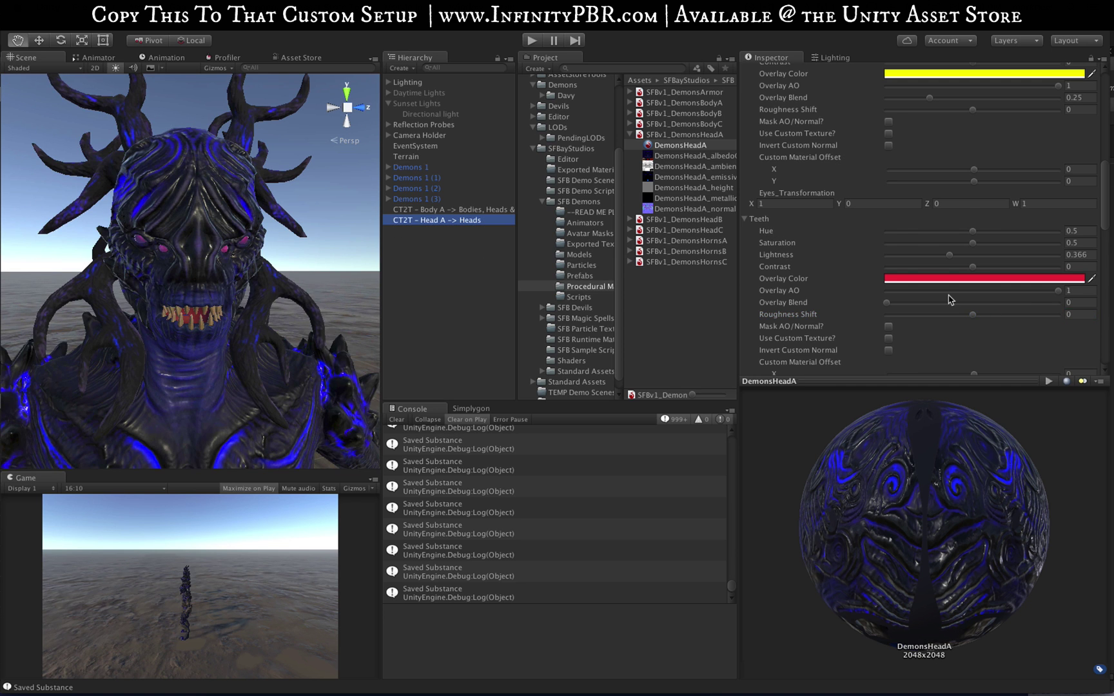
click(936, 405)
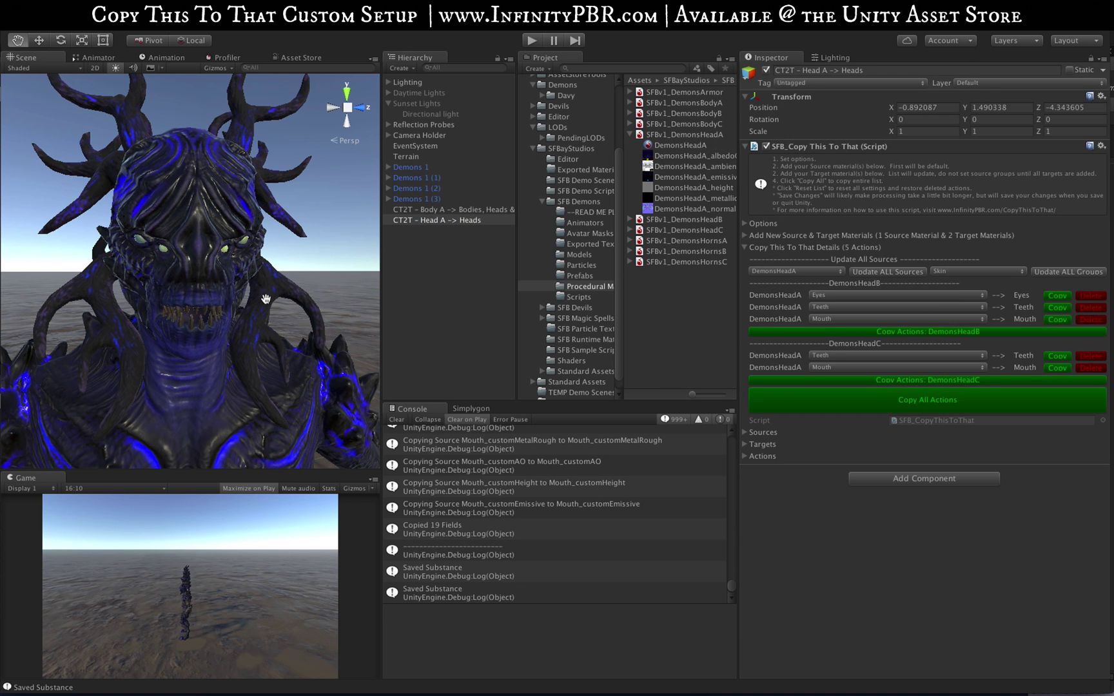
drag(266, 298, 281, 268)
drag(21, 286, 223, 279)
scroll(223, 279, down, 10)
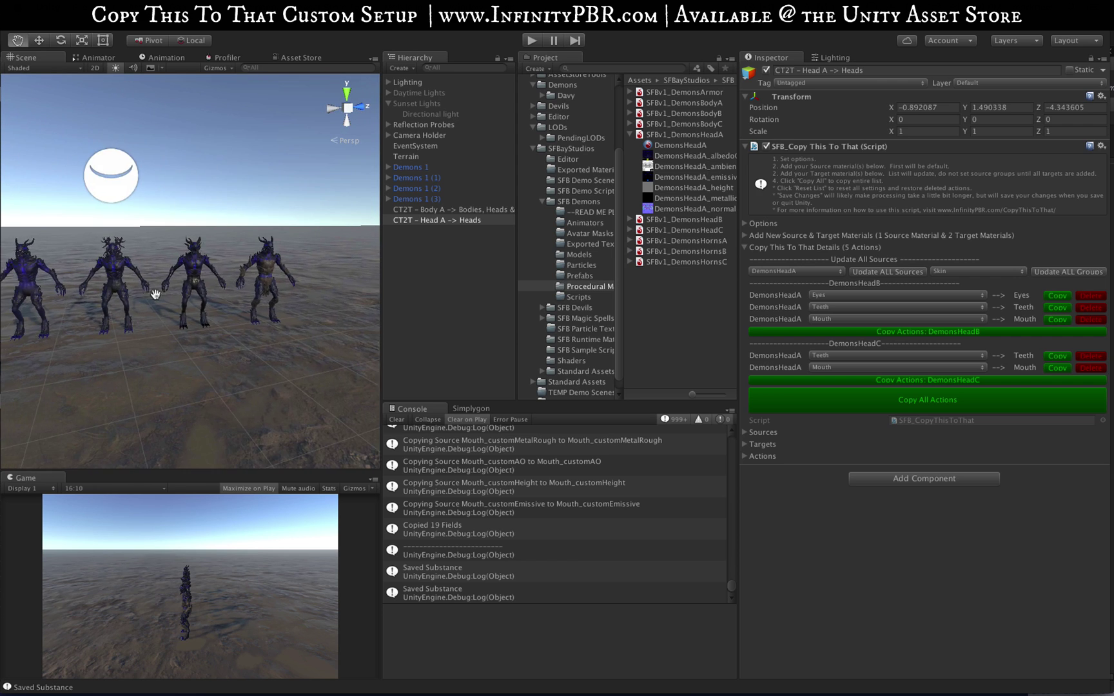
Step: Frame one demon up close, expand the SFBv1_DemonsArmor asset and open its DemonsArmor material
drag(129, 297, 72, 310)
scroll(223, 284, up, 10)
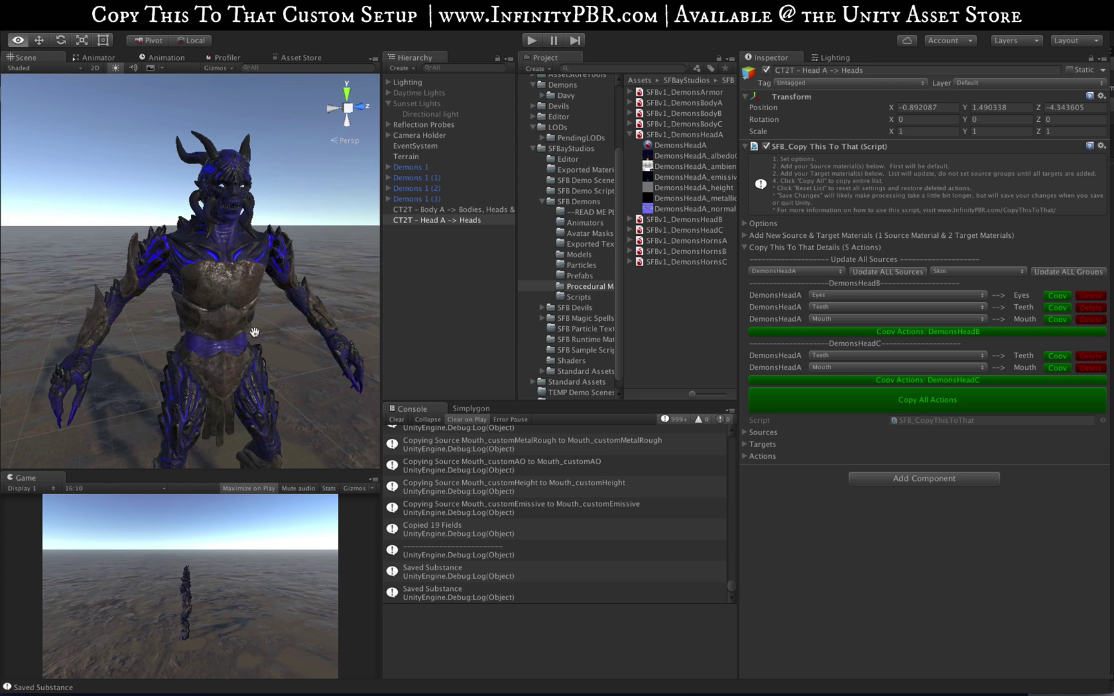
alt+drag(222, 285, 225, 372)
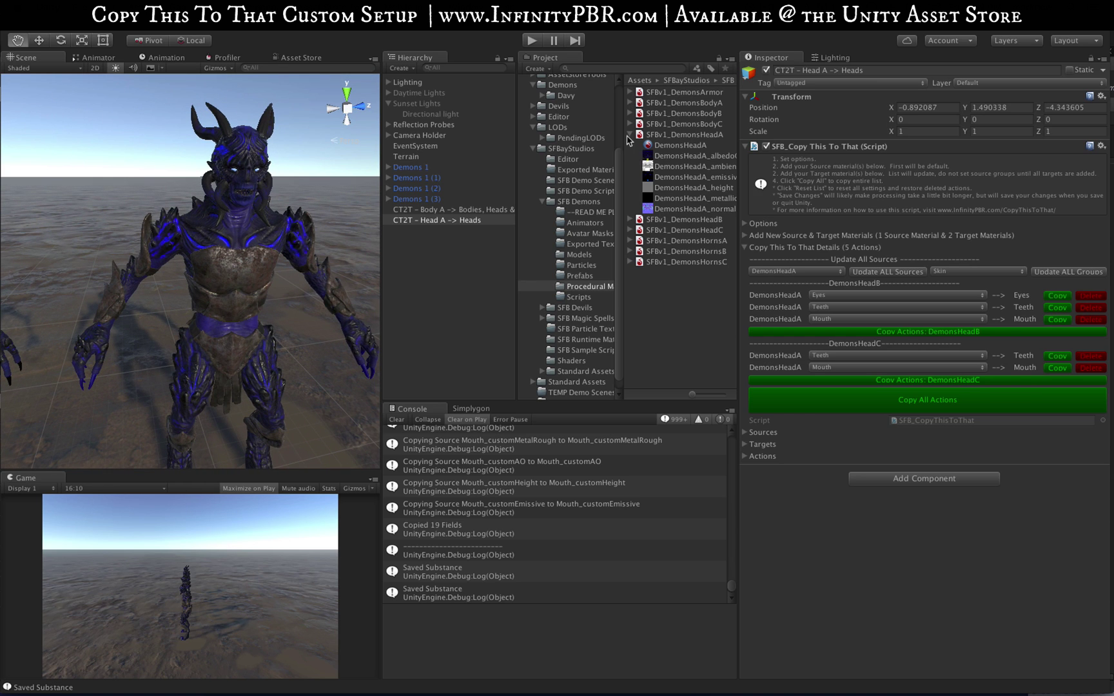
click(630, 134)
click(630, 92)
click(670, 103)
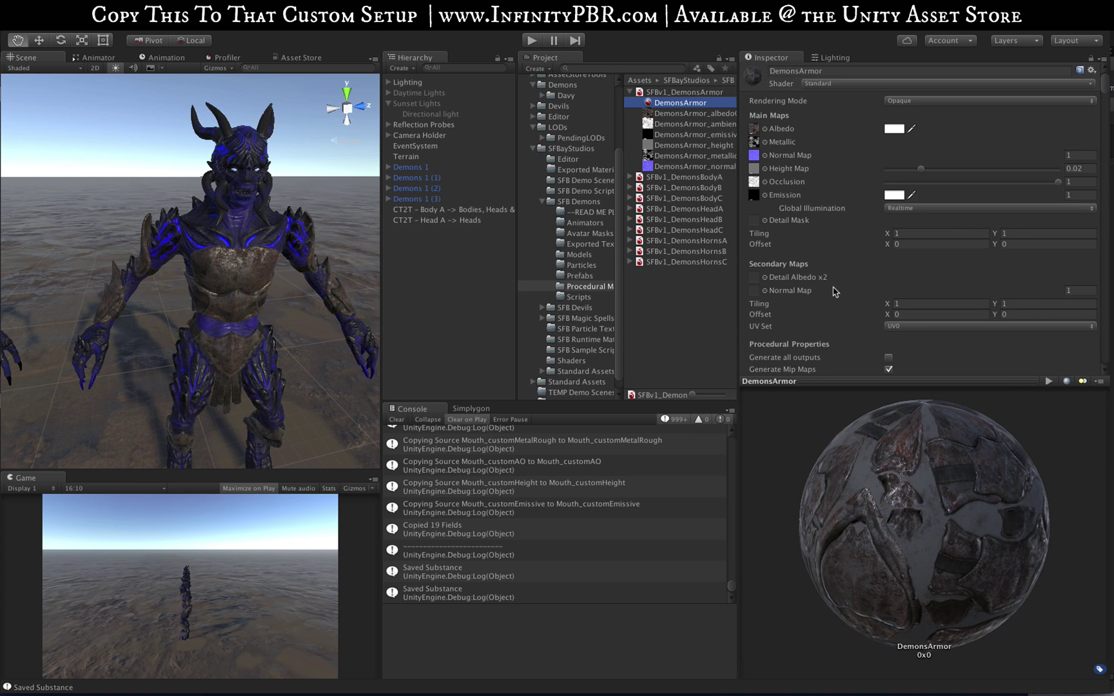
scroll(836, 294, down, 10)
scroll(835, 294, up, 10)
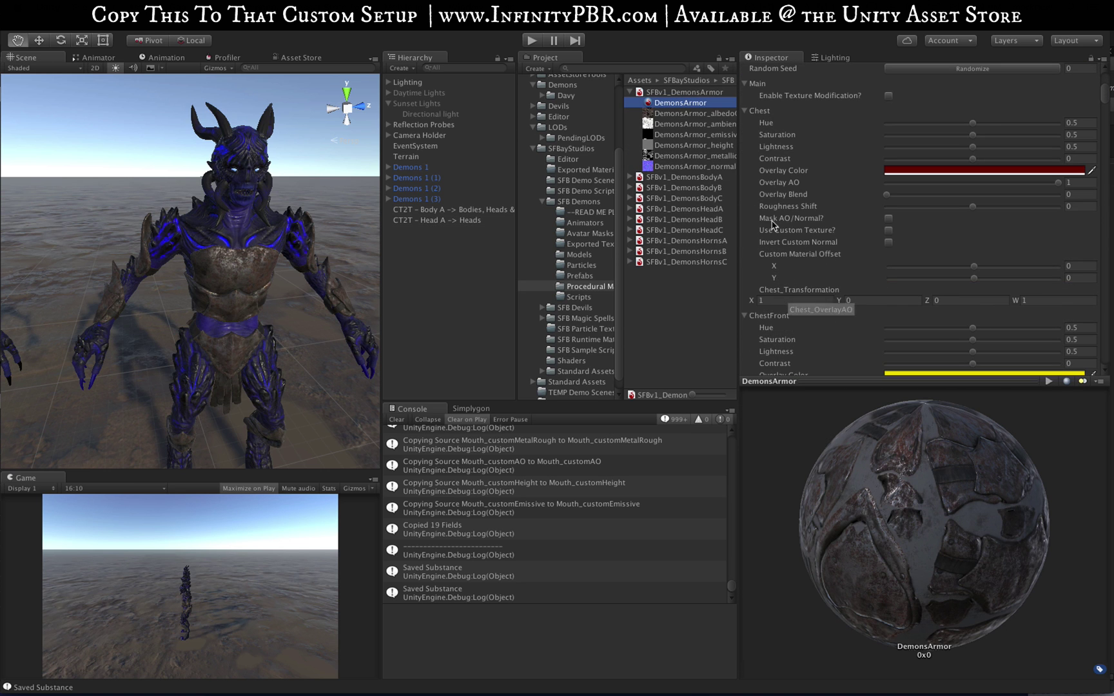
Step: Collapse DemonsArmor's armor part groups from Chest through Tassets
click(746, 115)
click(745, 129)
click(744, 145)
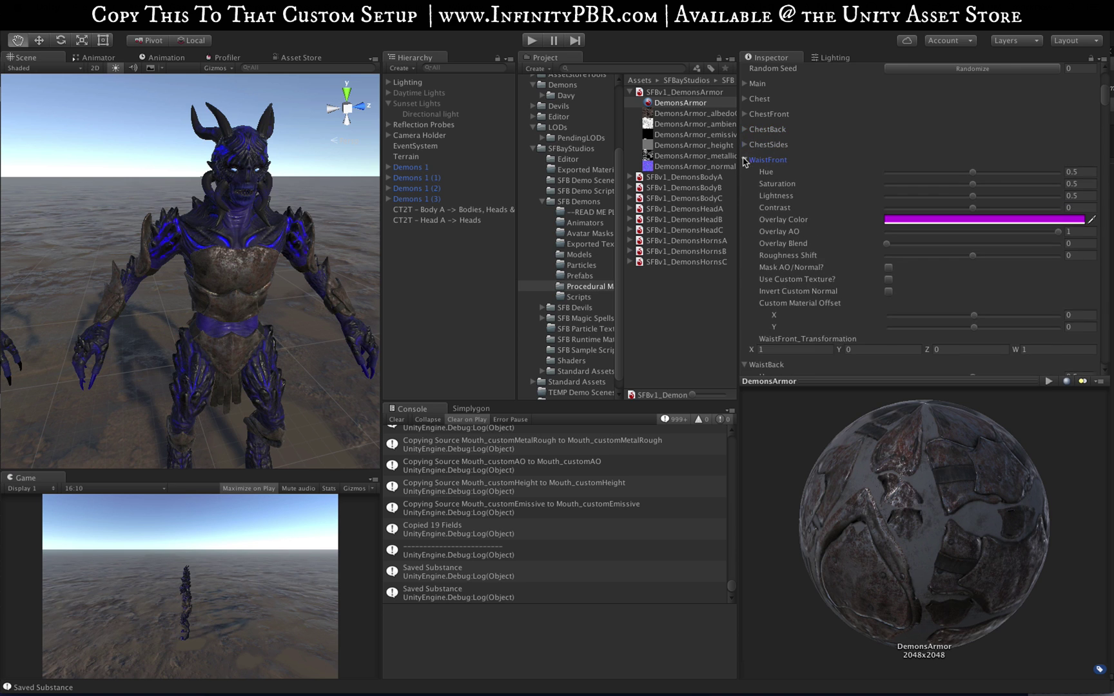
click(744, 159)
click(744, 175)
click(744, 190)
click(744, 205)
click(745, 221)
click(744, 236)
click(744, 250)
click(745, 266)
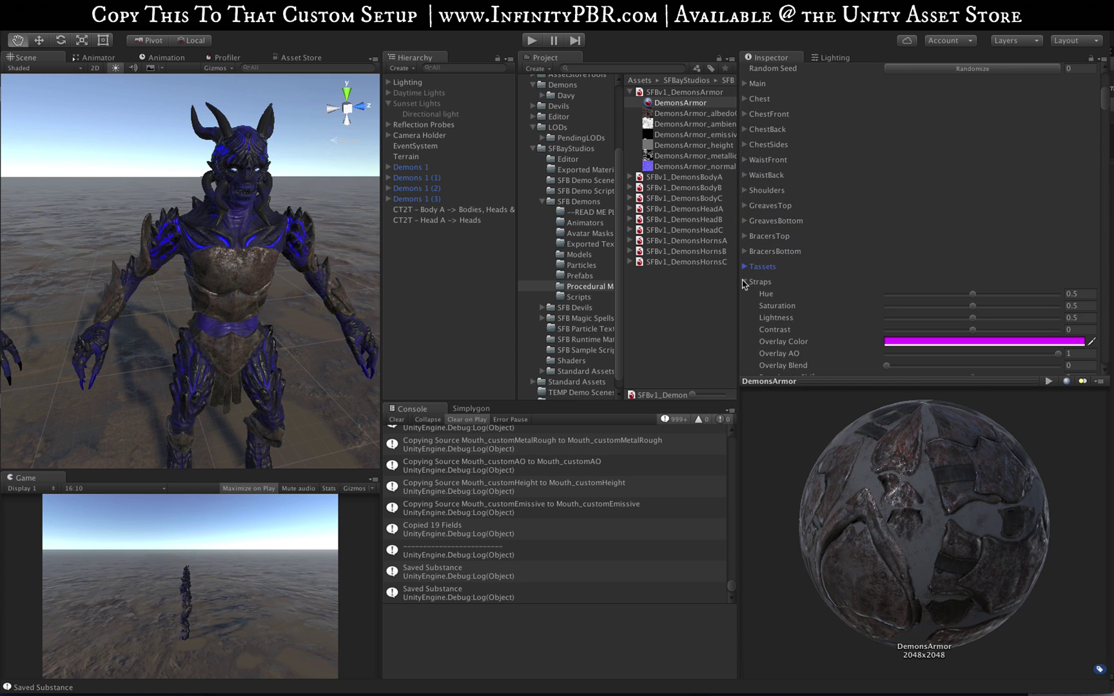
Step: Collapse DemonsArmor's Straps, Bolts, Ground Dirt, Ceiling Dirt, Surface Dirt, Directional Dirt and Damage groups
click(744, 281)
click(744, 297)
click(744, 312)
click(744, 327)
click(744, 342)
click(745, 358)
click(745, 370)
Step: Collapse DemonsArmor's groups from Fabric Wearing through Custom ChestSides
scroll(744, 361, down, 5)
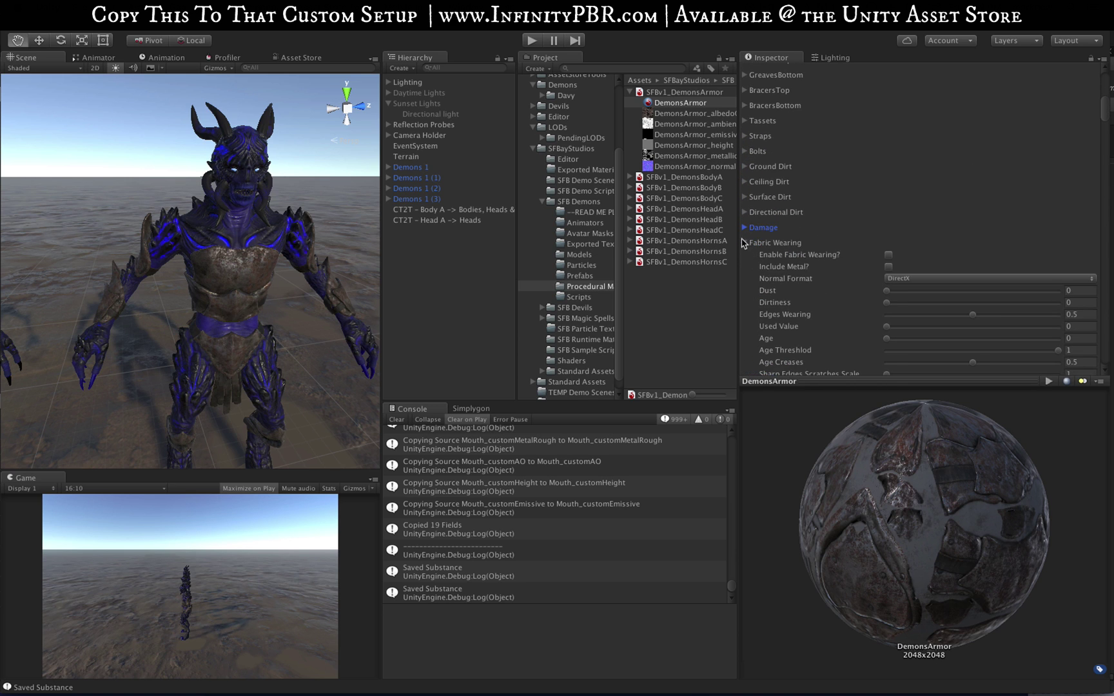
click(745, 243)
click(744, 258)
click(744, 273)
click(744, 289)
click(744, 304)
click(745, 319)
click(745, 335)
click(744, 365)
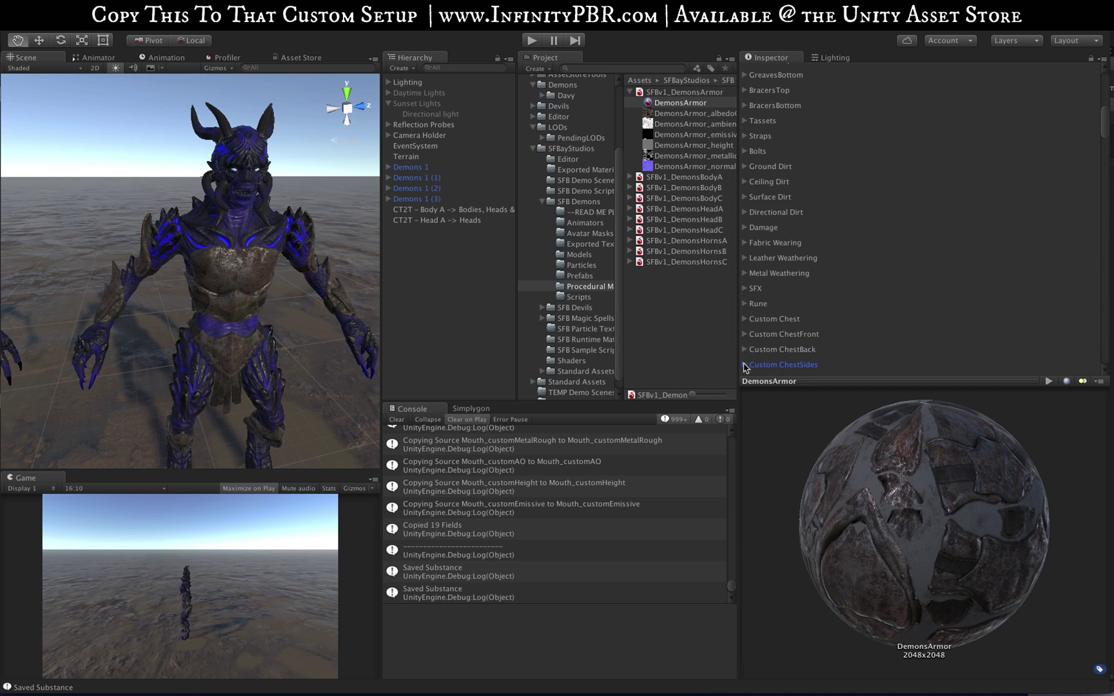
Step: Collapse DemonsArmor's custom groups from Custom WaistFront through Custom BracersBottom
scroll(745, 364, down, 4)
click(744, 302)
click(744, 317)
click(744, 332)
click(744, 347)
scroll(745, 354, down, 5)
click(746, 271)
click(746, 286)
click(745, 302)
click(745, 317)
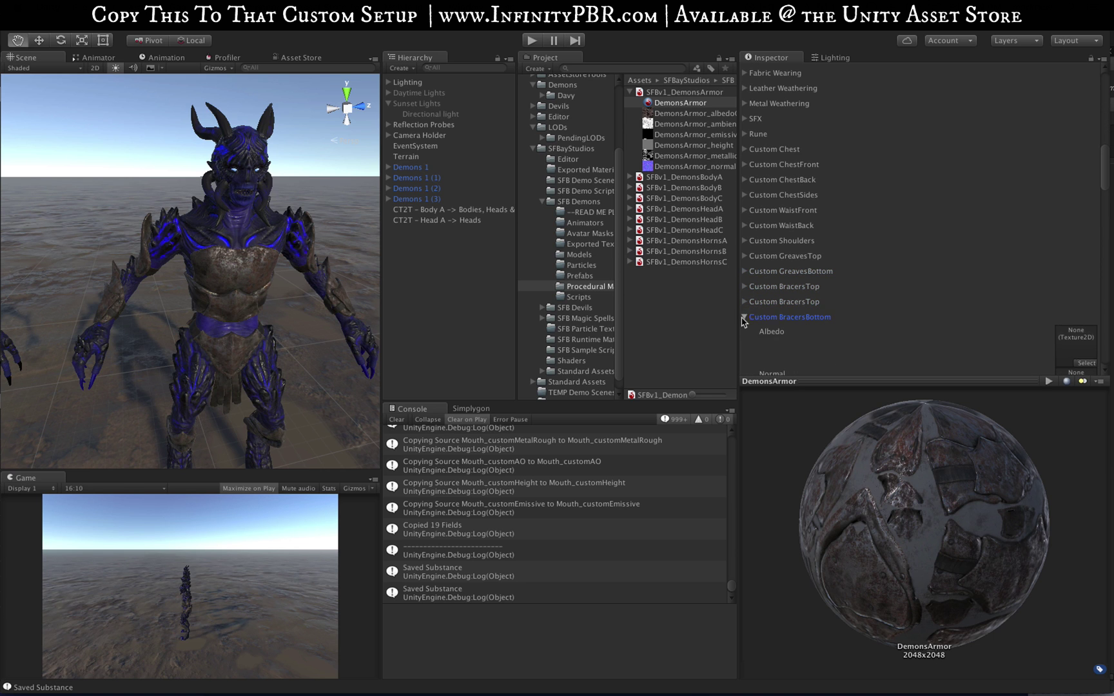
Step: Collapse the remaining DemonsArmor groups below Custom BracersBottom
click(745, 332)
click(745, 348)
scroll(745, 351, down, 4)
click(745, 280)
click(746, 295)
click(748, 315)
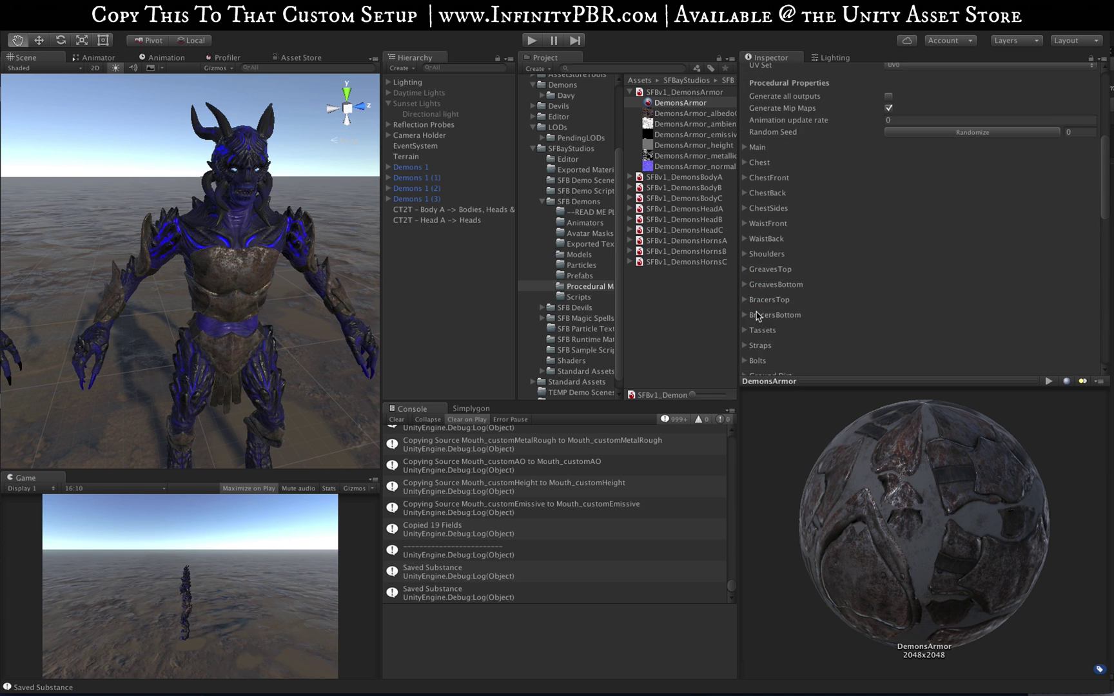
Step: Create an empty scene object named "CT2T - Armor -> Armor"
click(413, 249)
right_click(418, 249)
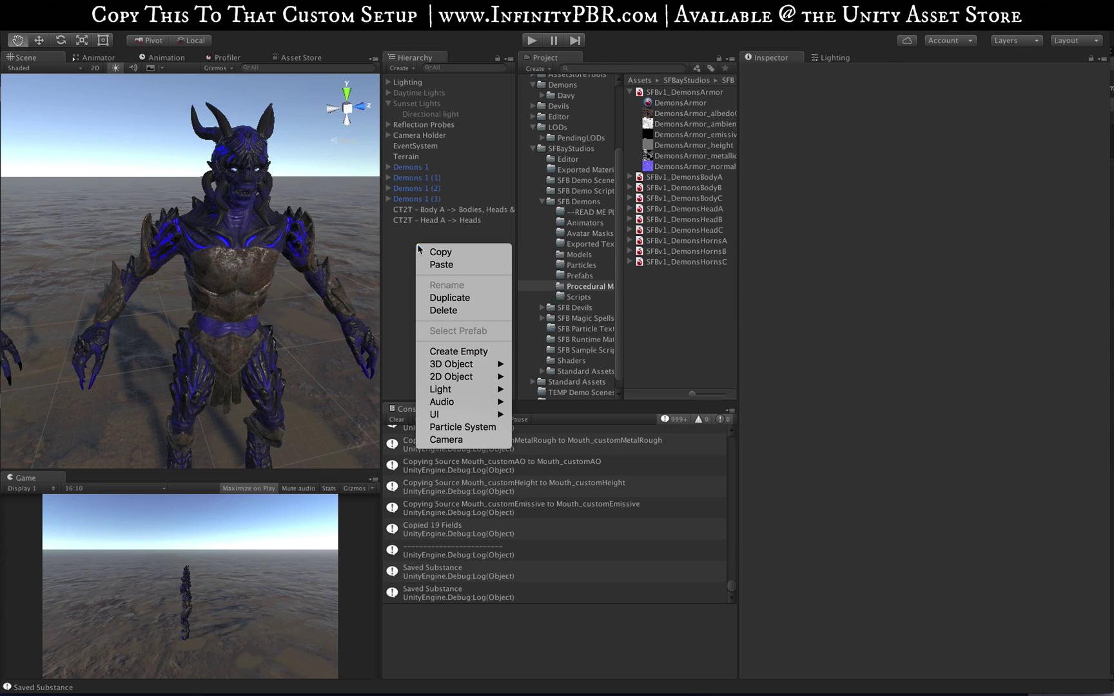
click(453, 351)
text(CT2T - Arm)
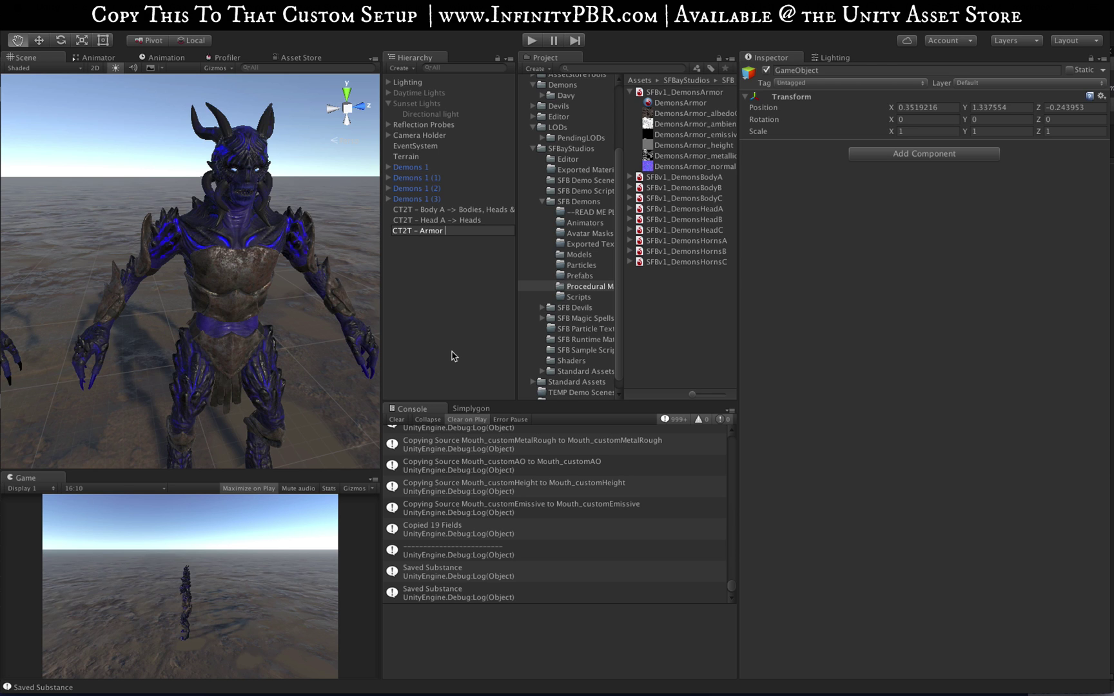
text(or)
key(Return)
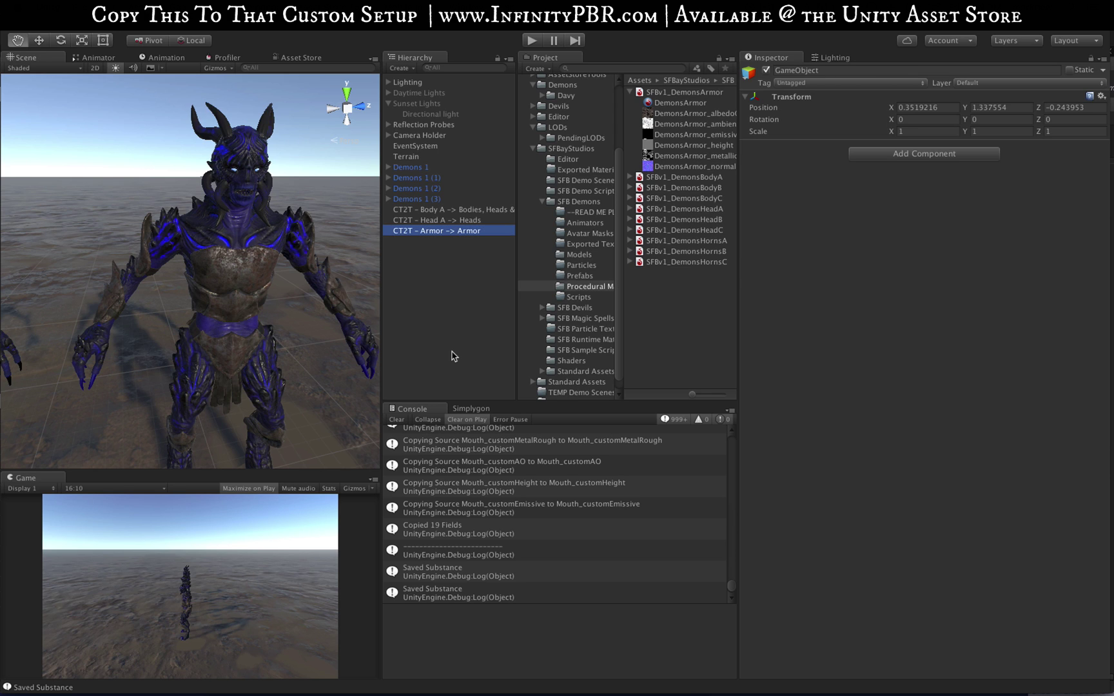
Step: Attach the SFB_Copy This To That script and add DemonsArmor as both source and target material
click(919, 154)
click(897, 206)
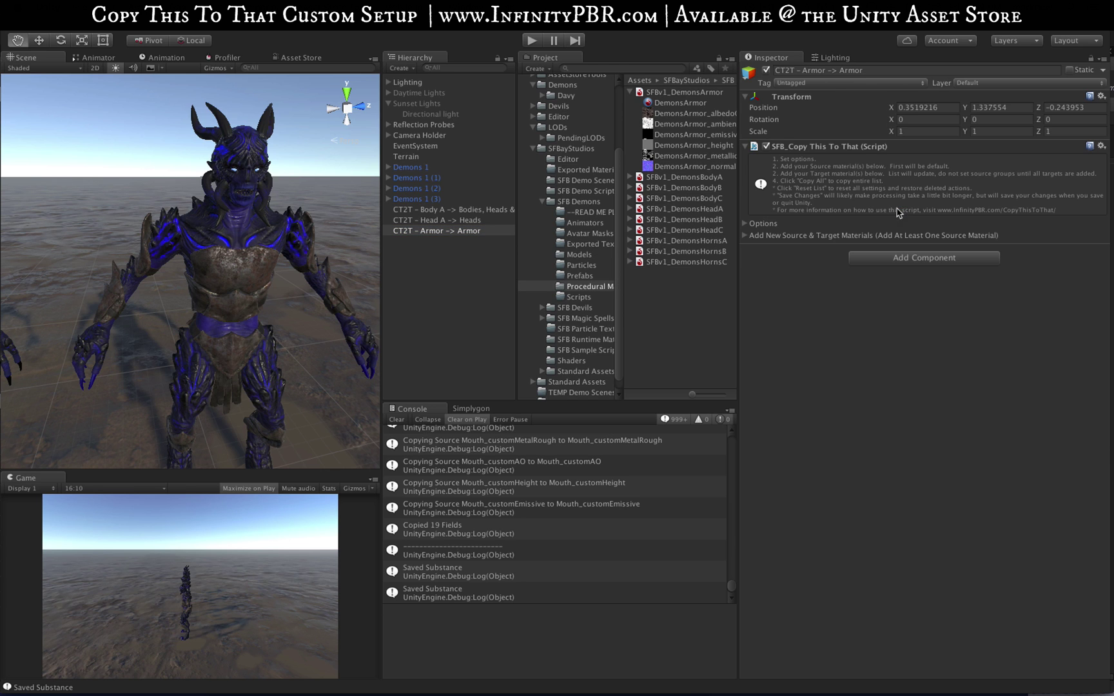
click(745, 236)
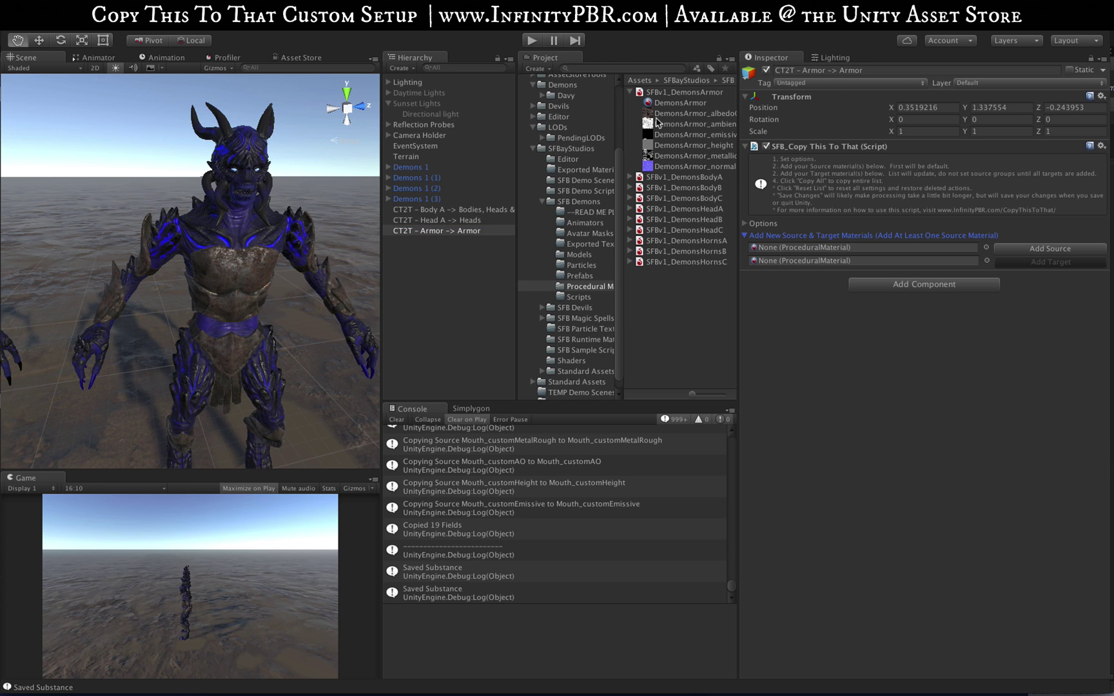
drag(649, 104, 915, 247)
click(1039, 249)
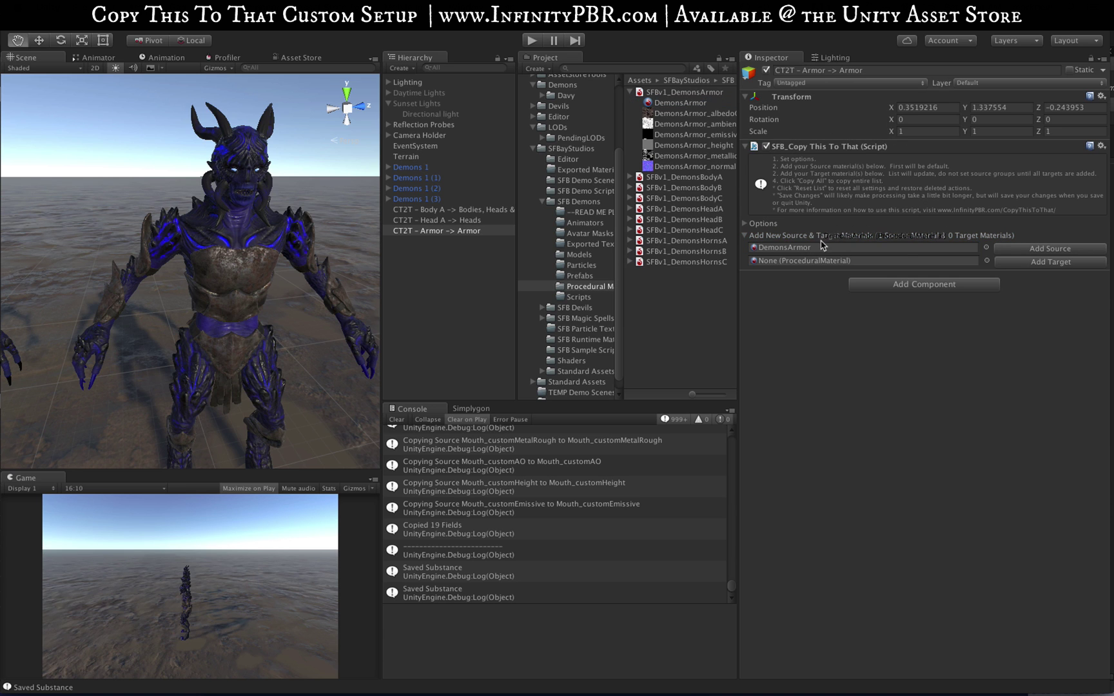
click(1044, 262)
Step: Turn off Include "Main" and Include "Env" in the script's options and rebuild the actions list
click(746, 223)
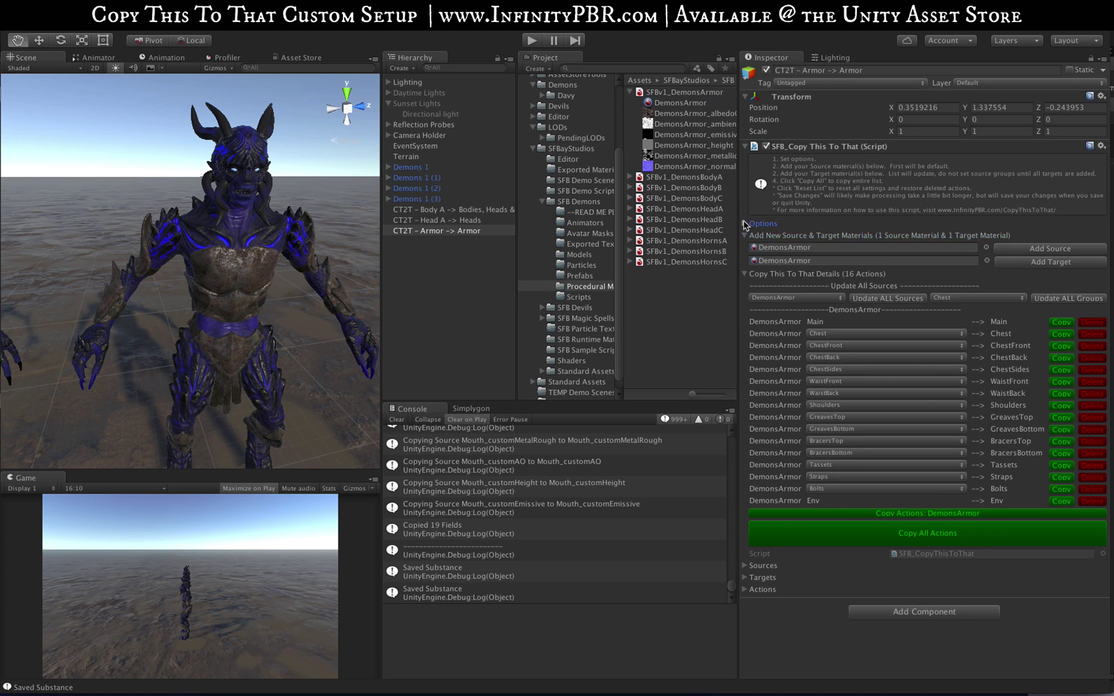
click(889, 243)
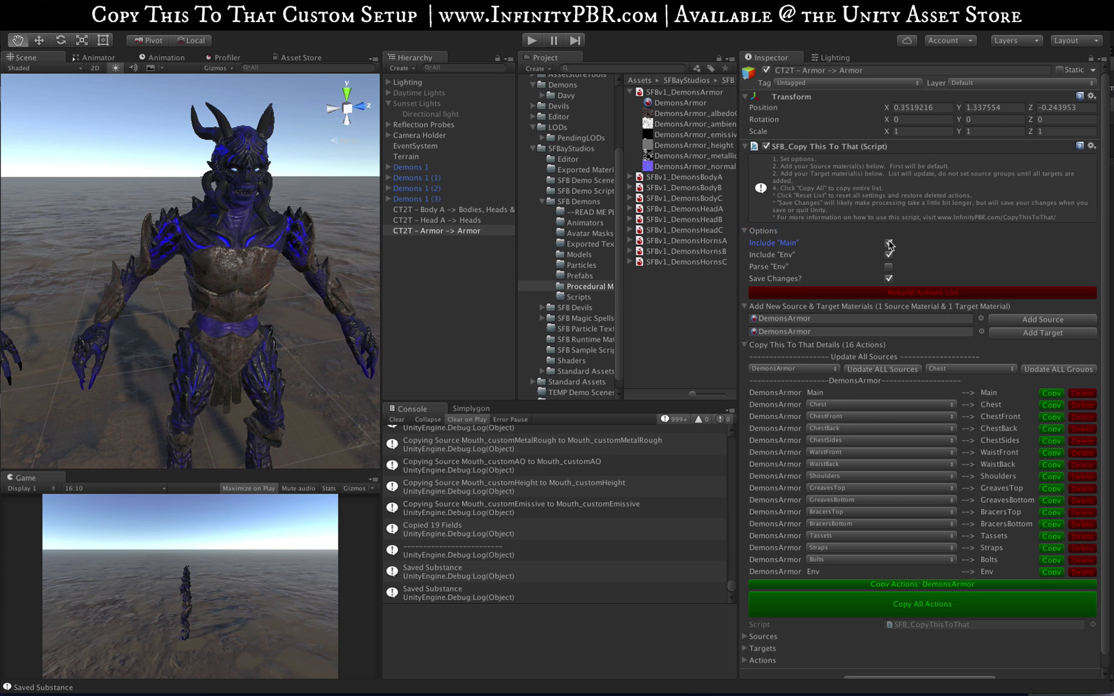
click(888, 255)
click(882, 293)
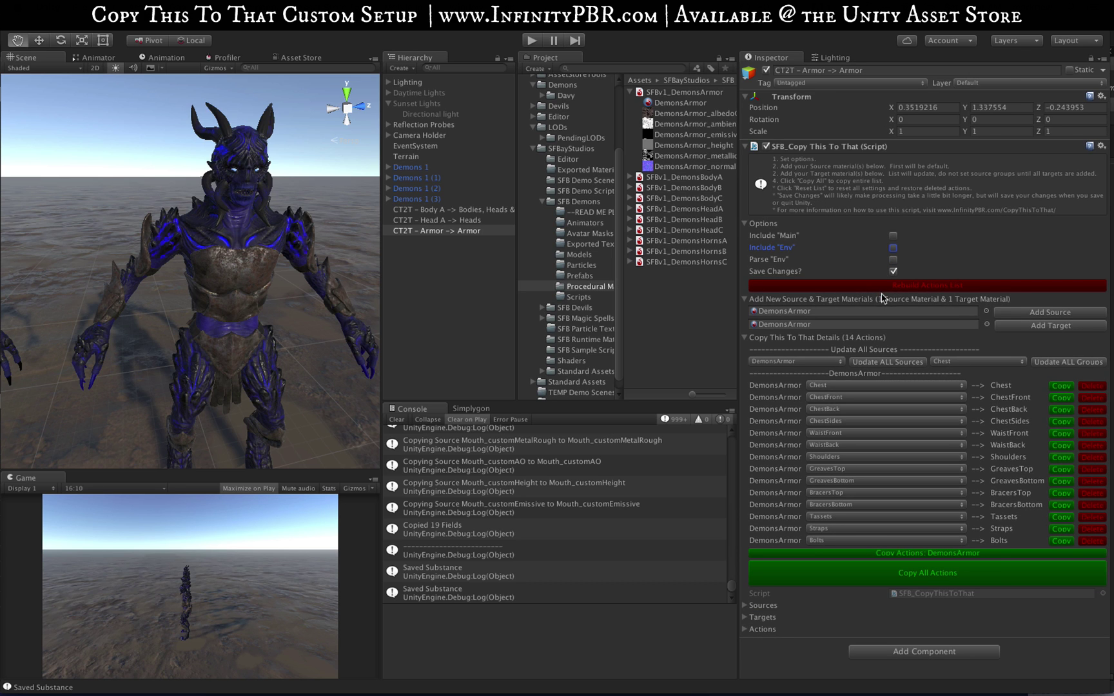
click(745, 224)
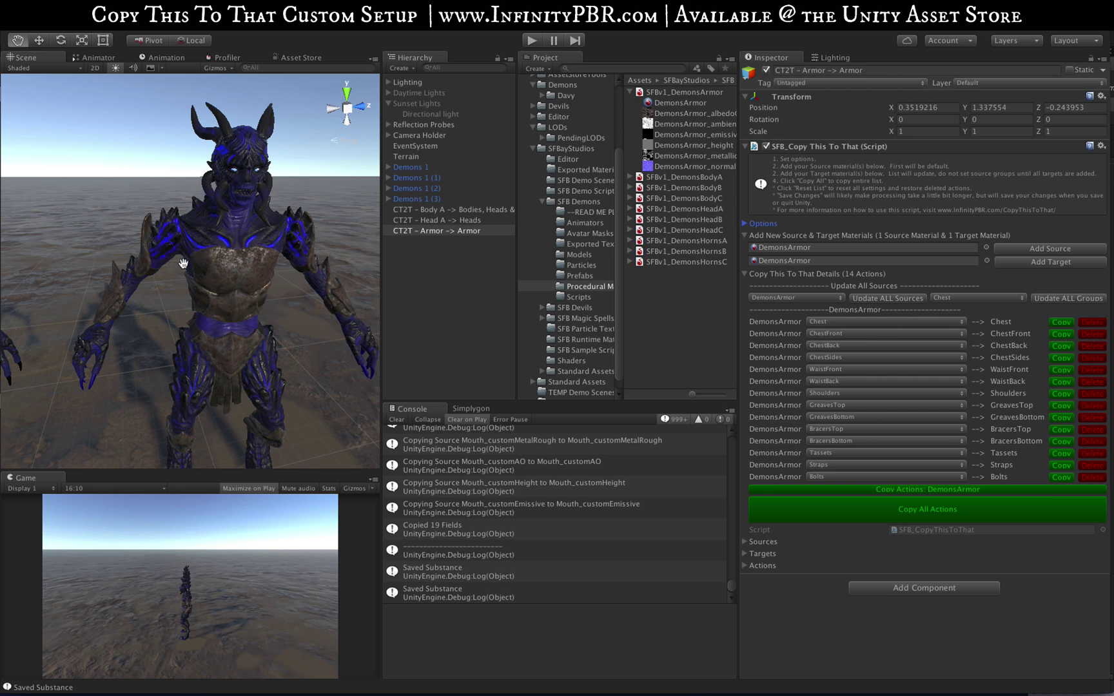
Step: Delete the copy action that targets Chest and set the source group of all remaining actions to Chest
click(1092, 323)
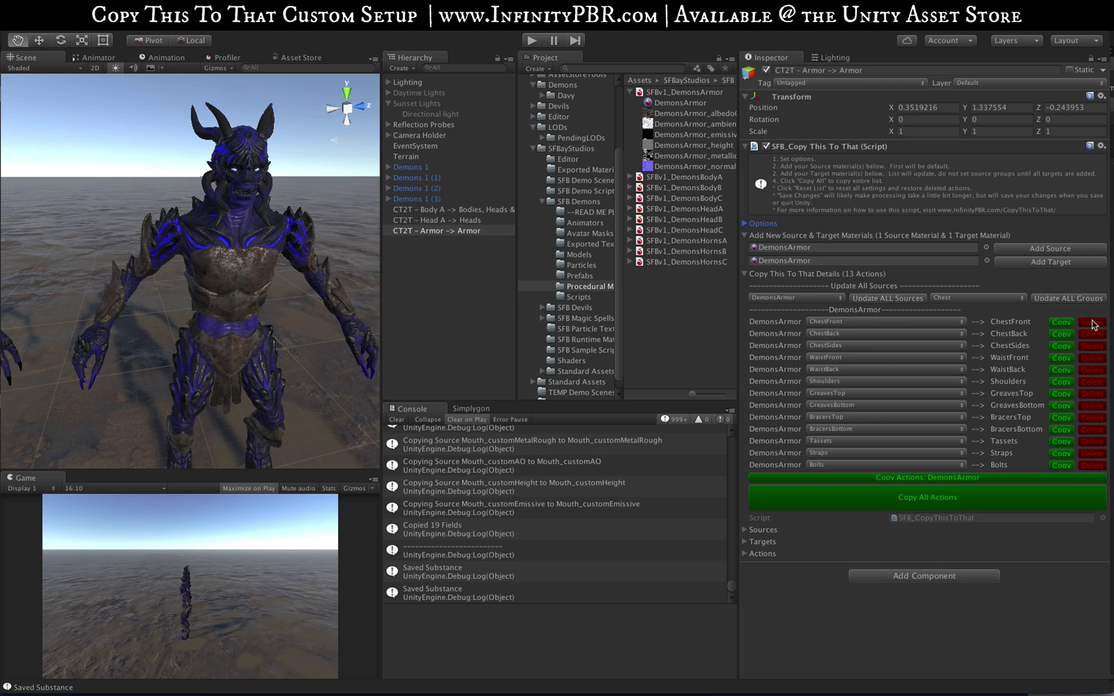
click(964, 299)
click(991, 288)
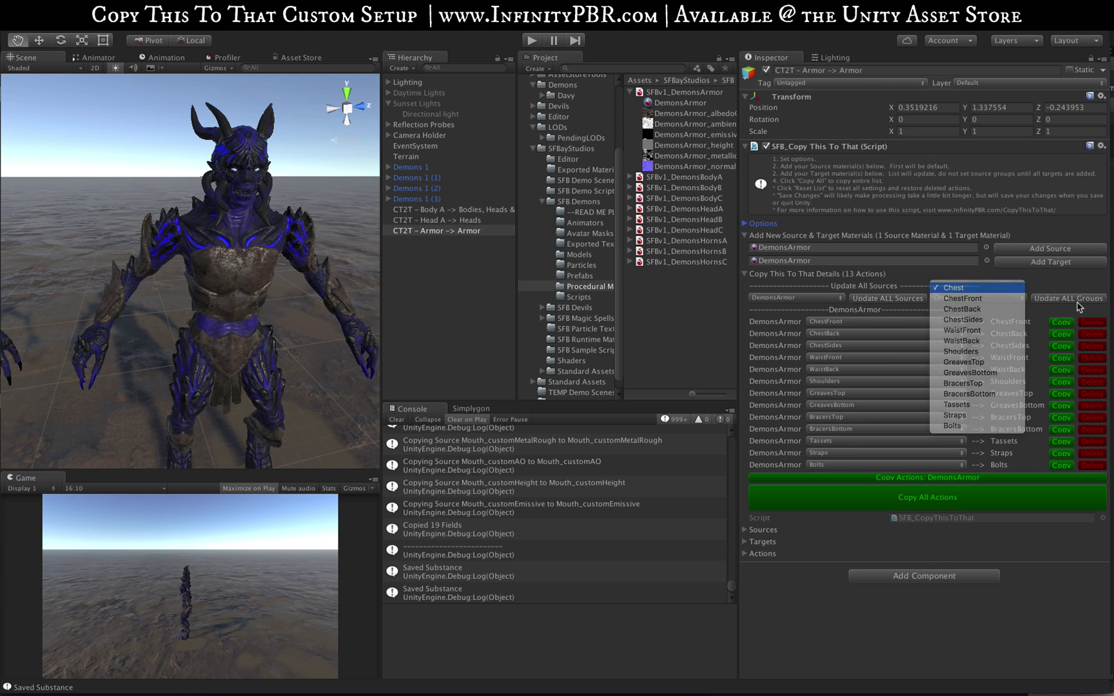
click(1066, 300)
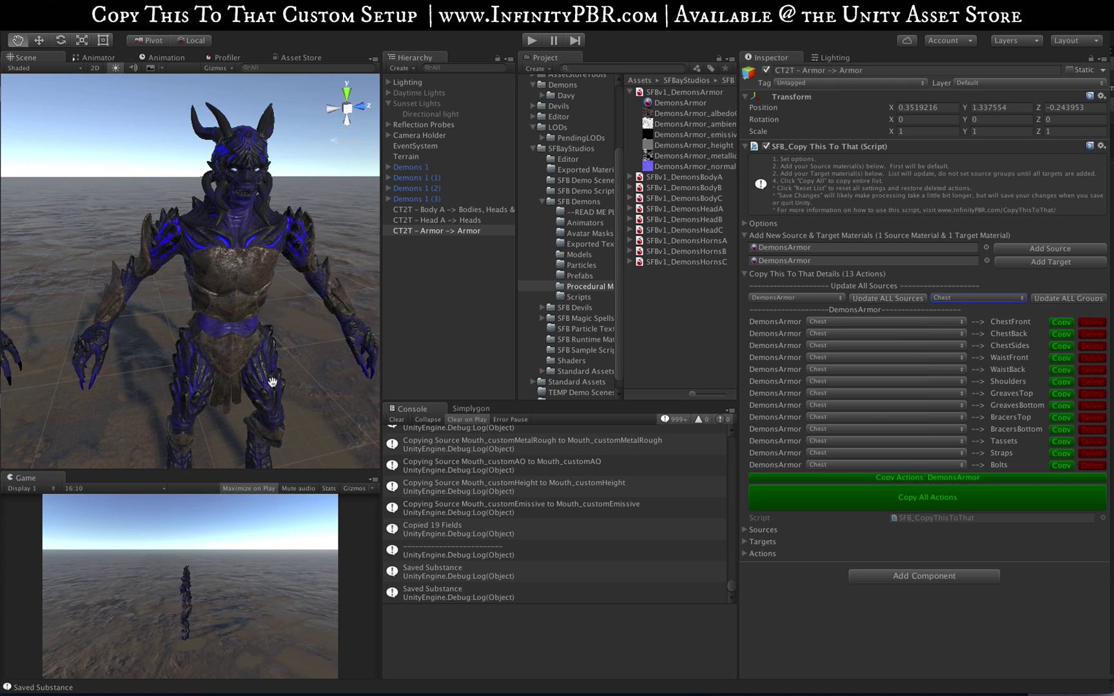
Step: Delete the Bolts and Tassets copy actions and set the Straps action's source group to Tassets
alt+drag(260, 382, 212, 281)
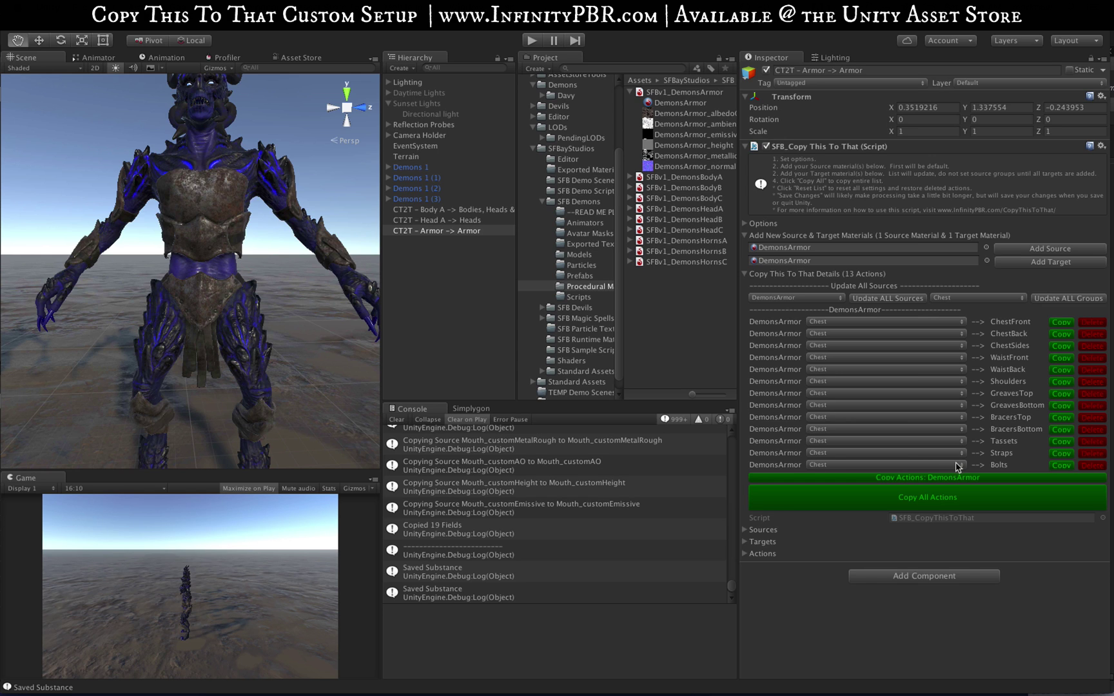
click(1092, 466)
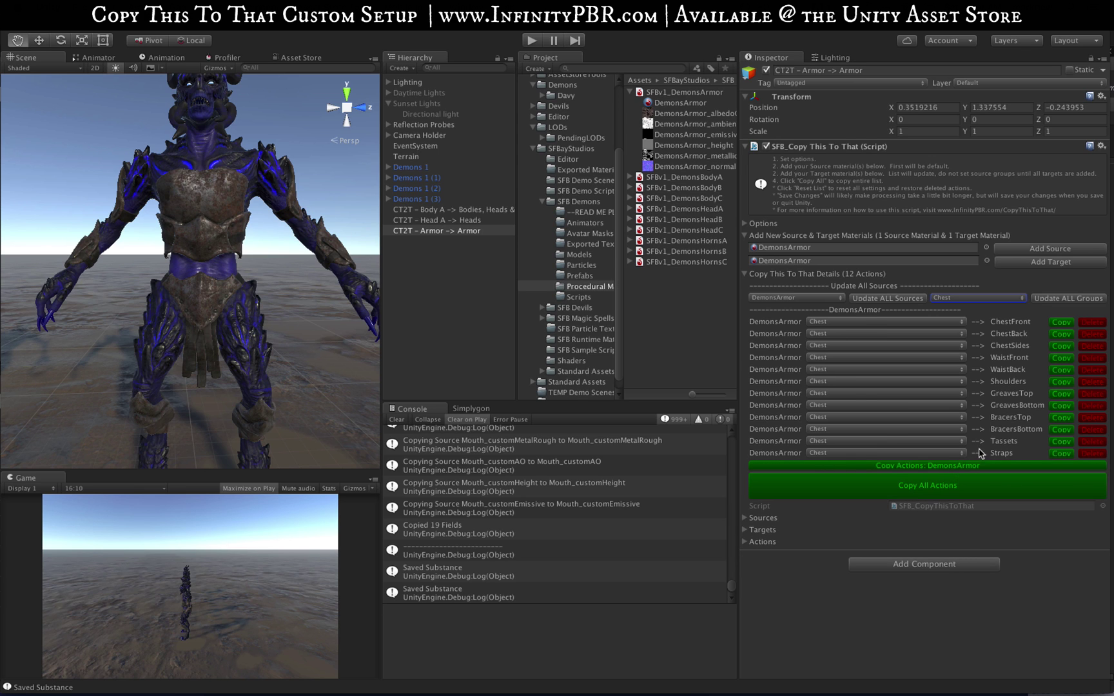
click(912, 444)
click(1091, 442)
click(1092, 442)
click(952, 444)
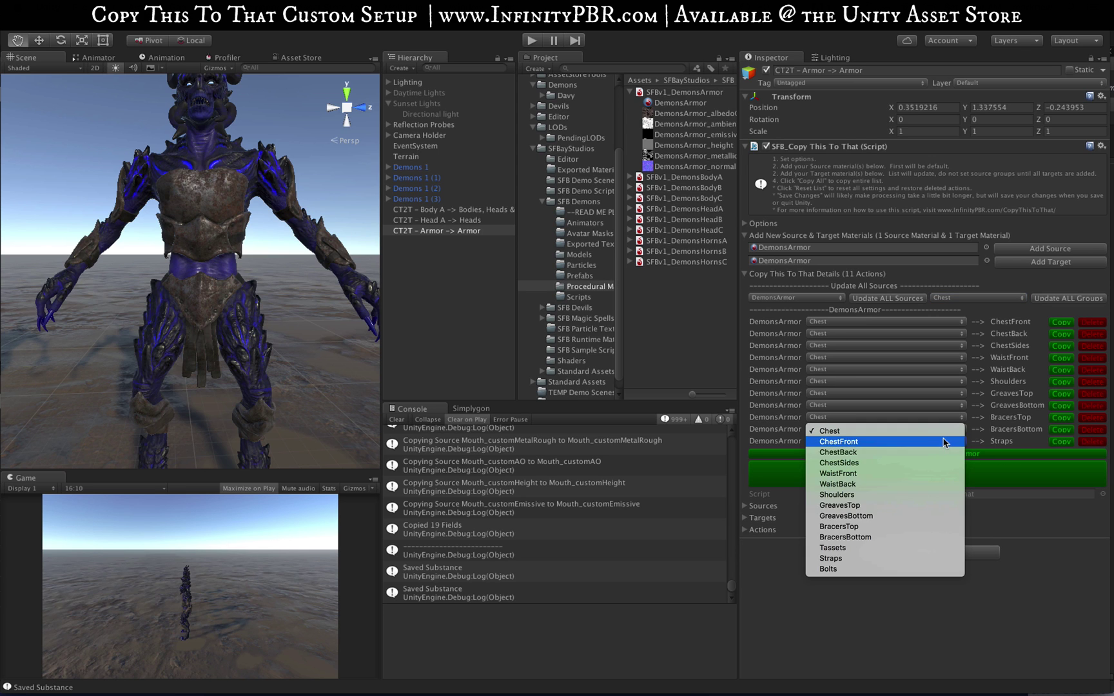
click(888, 545)
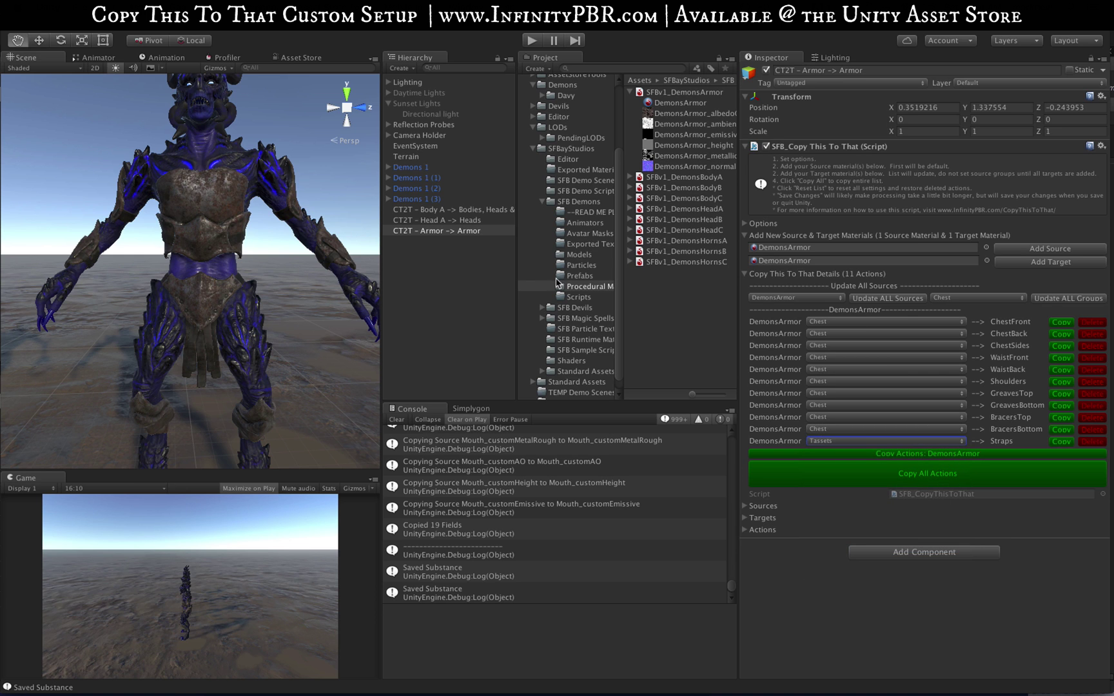
Step: Enable Texture Modification in the Main group of the DemonsArmor material
click(682, 102)
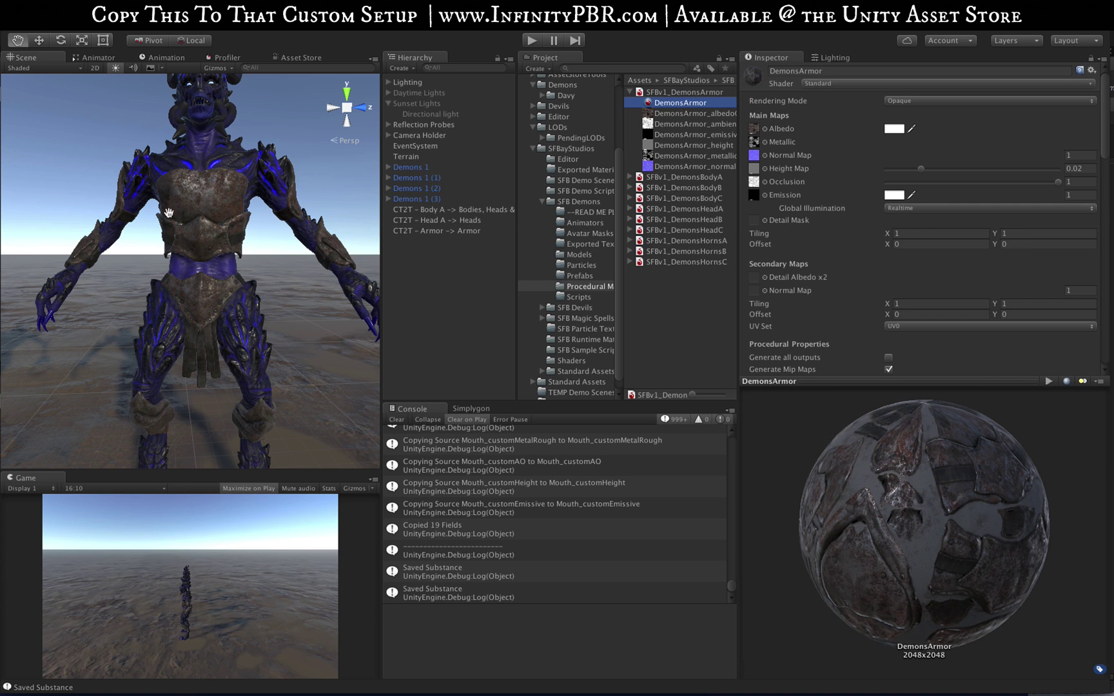
scroll(188, 215, up, 5)
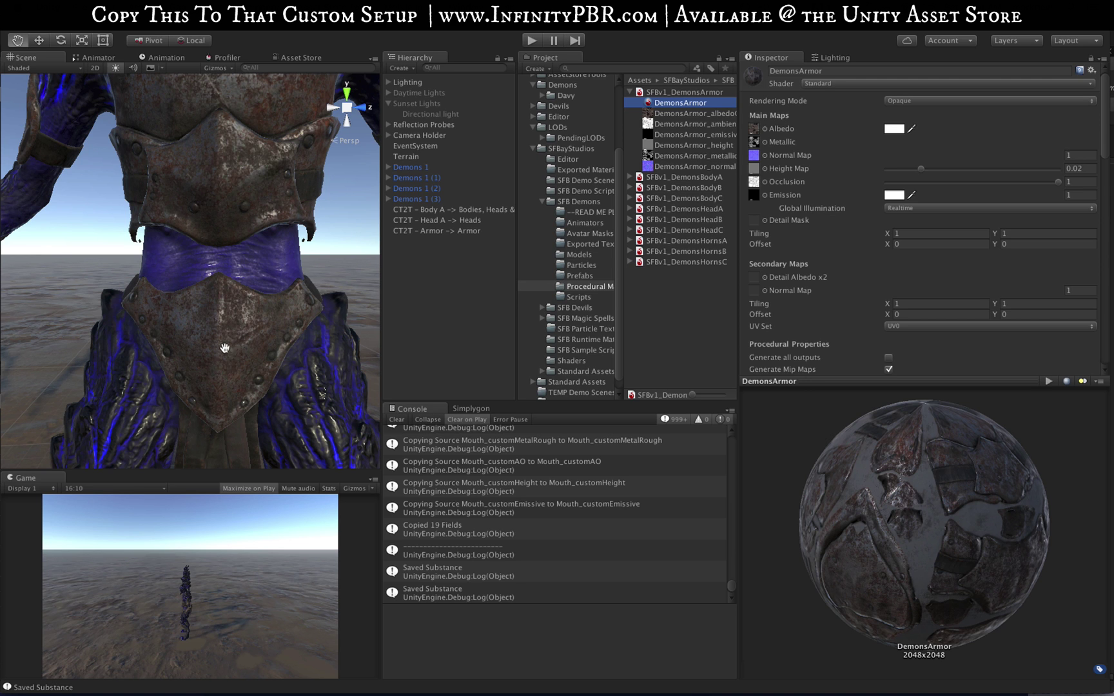
scroll(224, 348, down, 5)
scroll(769, 195, down, 5)
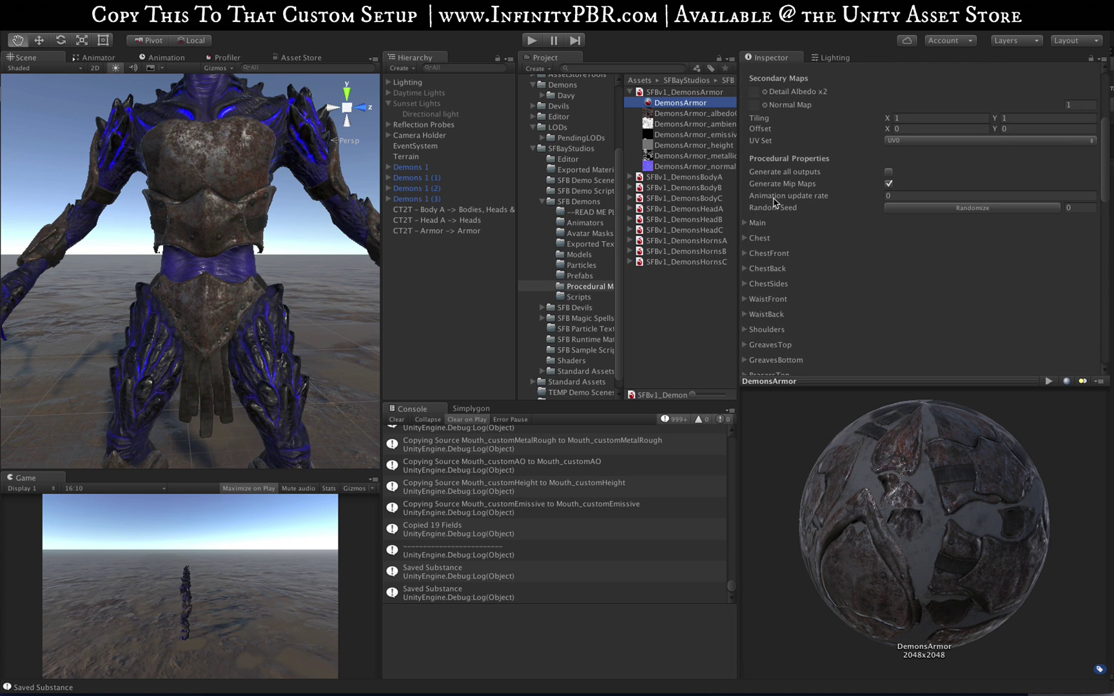
click(747, 223)
click(888, 235)
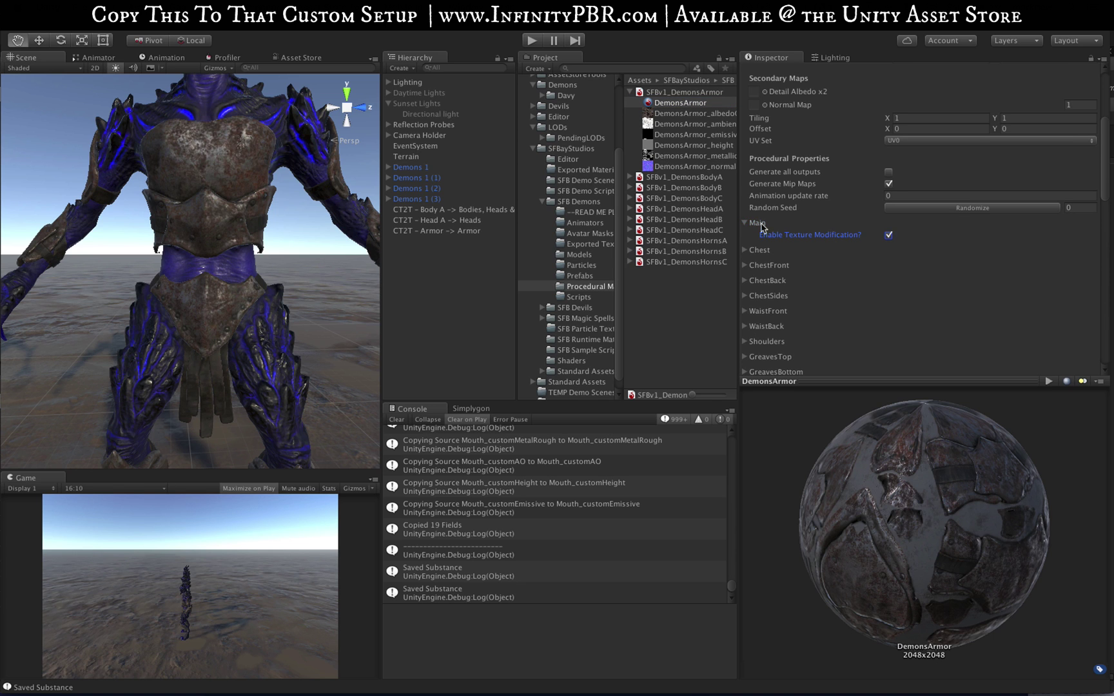
click(745, 223)
Step: Set DemonsArmor's Chest hue to about 0.853, saturation to 0.637 and lightness to 0.44
click(745, 238)
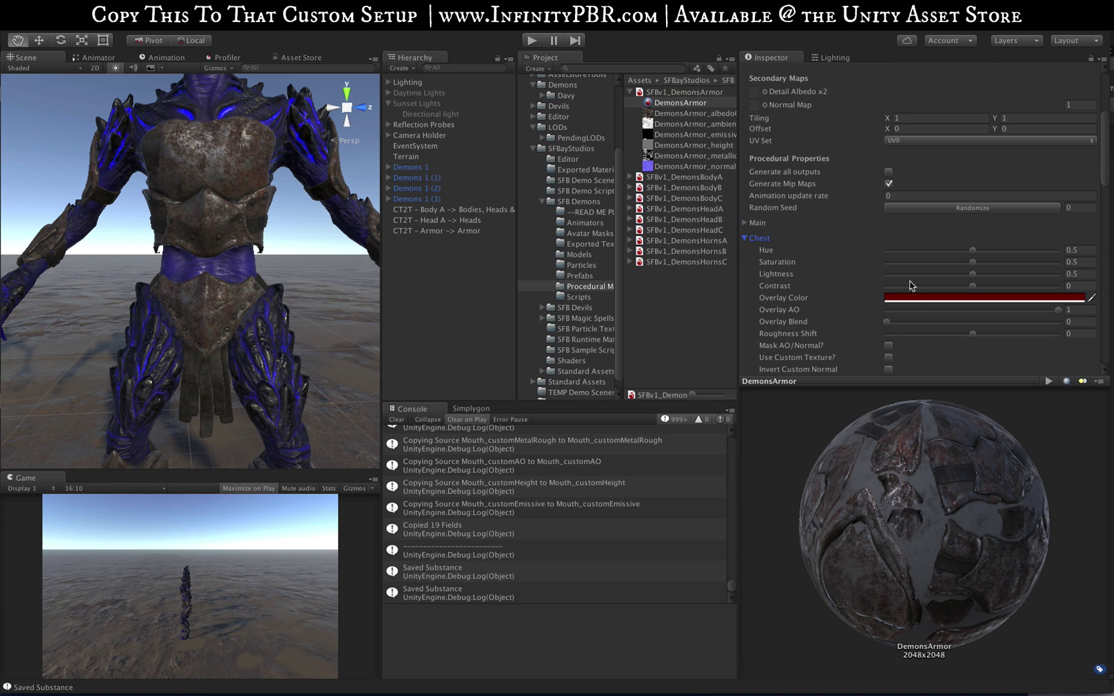
scroll(853, 219, down, 3)
alt+drag(226, 222, 348, 319)
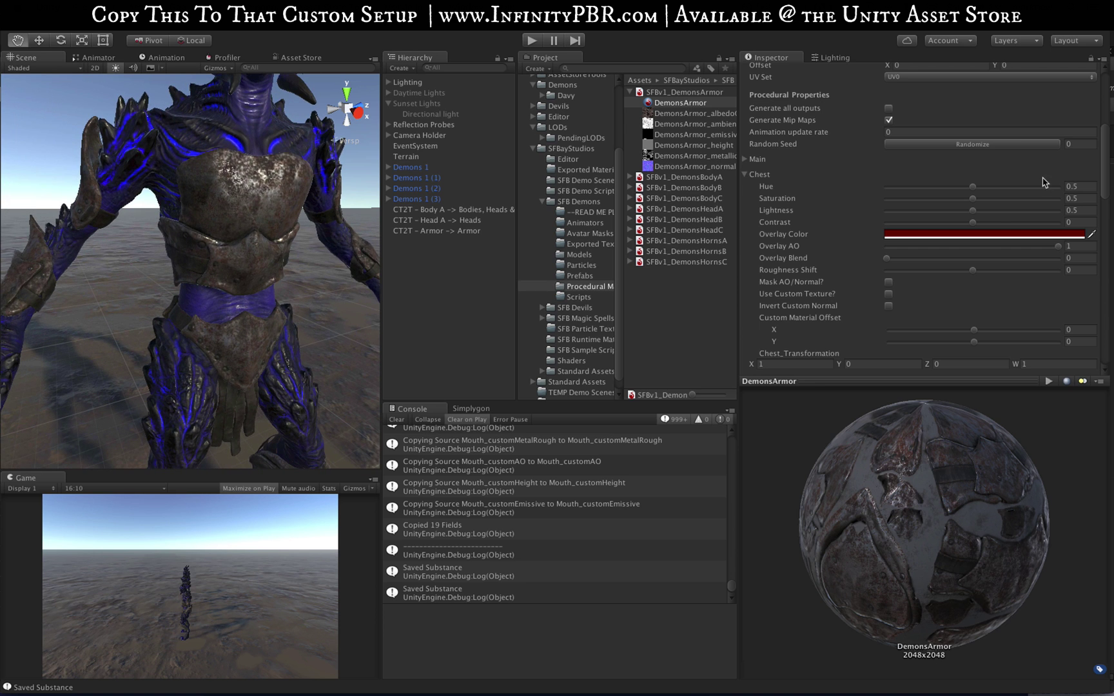
click(996, 199)
drag(1002, 187, 962, 212)
alt+drag(264, 248, 342, 252)
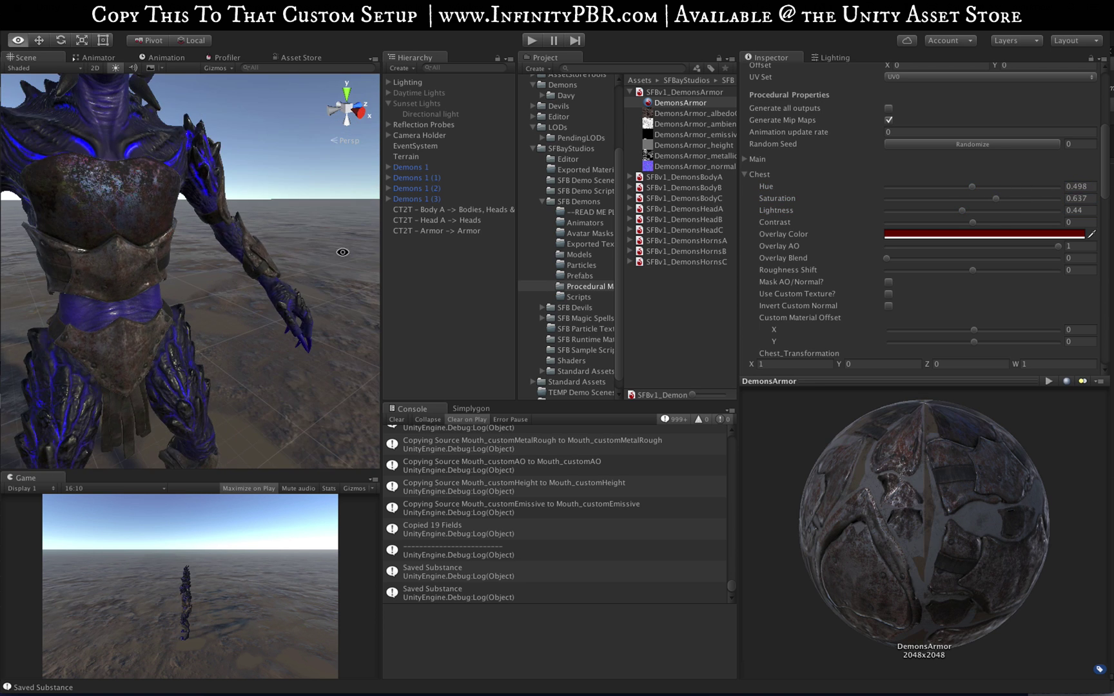
drag(972, 187, 1012, 187)
alt+drag(258, 252, 194, 252)
drag(1012, 186, 1033, 187)
alt+drag(193, 251, 278, 258)
Step: Try an overlay blend and a different overlay color on DemonsArmor's Chest
mouse_move(886, 259)
mouse_down()
mouse_move(913, 258)
mouse_move(865, 258)
mouse_up()
click(928, 234)
click(726, 241)
click(713, 164)
click(726, 222)
click(710, 222)
click(726, 163)
click(604, 111)
Step: Set the Roughness Shift of DemonsArmor's Chest to about -0.306
click(946, 270)
alt+drag(258, 183, 209, 190)
click(208, 190)
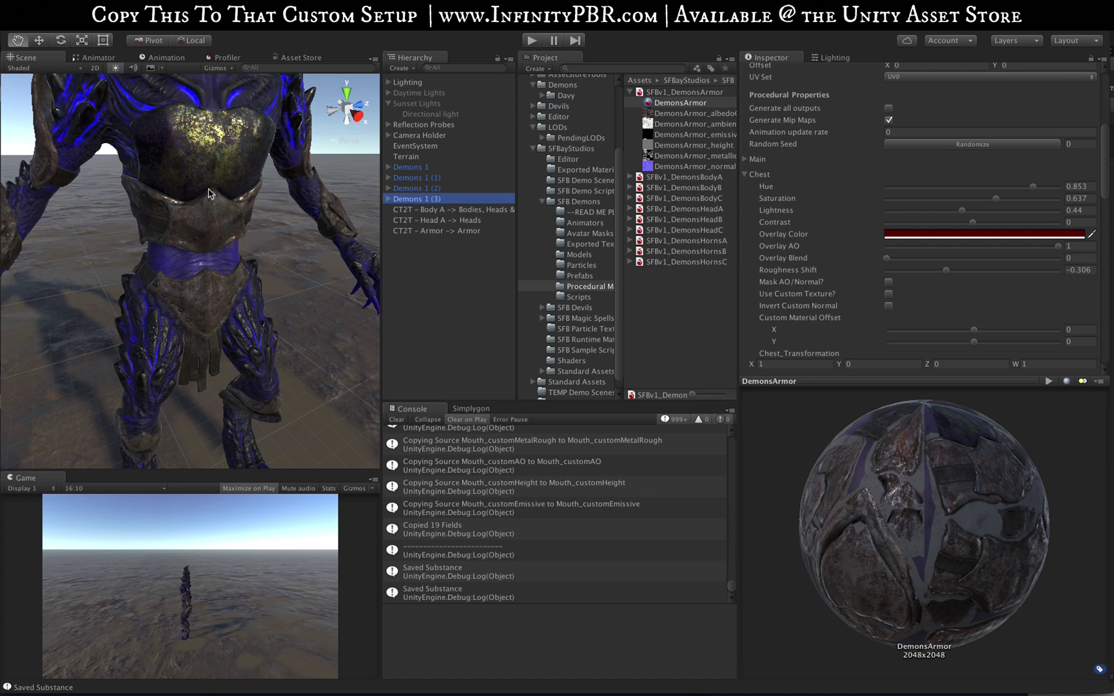
Step: Set the Roughness Shift of DemonsArmor's Chest to about -0.445
key(f)
click(336, 219)
mouse_move(213, 258)
alt+mouse_down()
mouse_move(252, 219)
mouse_move(258, 242)
mouse_move(220, 245)
alt+mouse_up()
click(680, 103)
scroll(928, 242, down, 5)
drag(946, 238, 935, 238)
alt+drag(230, 217, 123, 271)
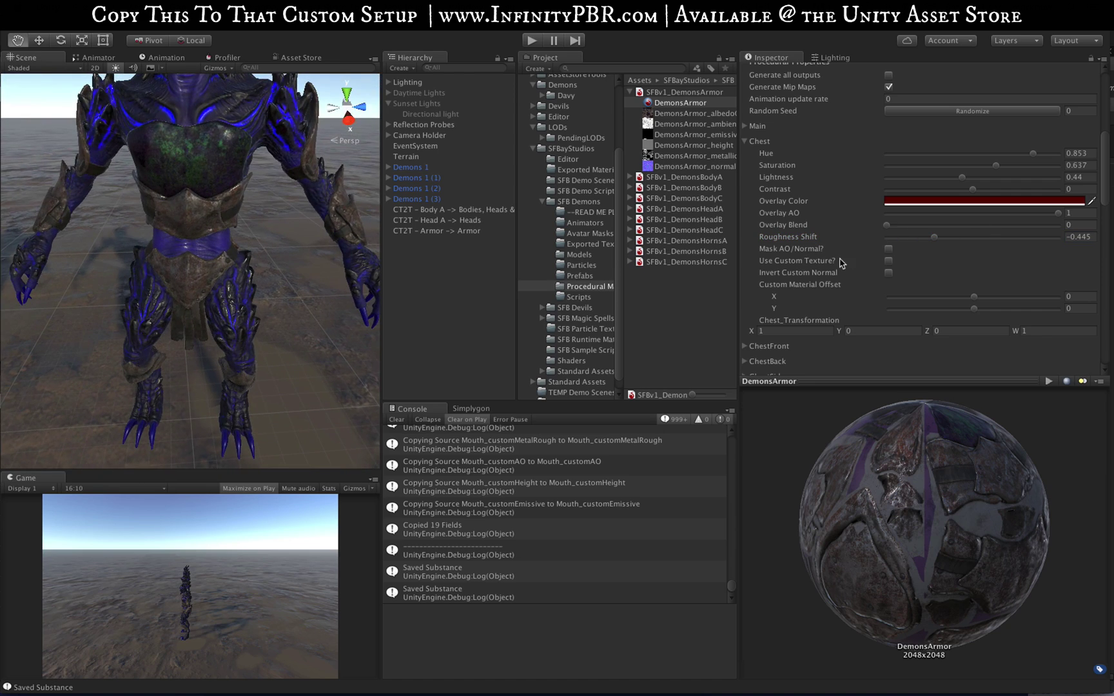
Step: Set DemonsArmor's Tassets contrast to about 0.389, lightness to 0.602, saturation to 0.44 and hue to 0.3
scroll(840, 263, down, 5)
scroll(839, 263, down, 1)
scroll(752, 225, down, 3)
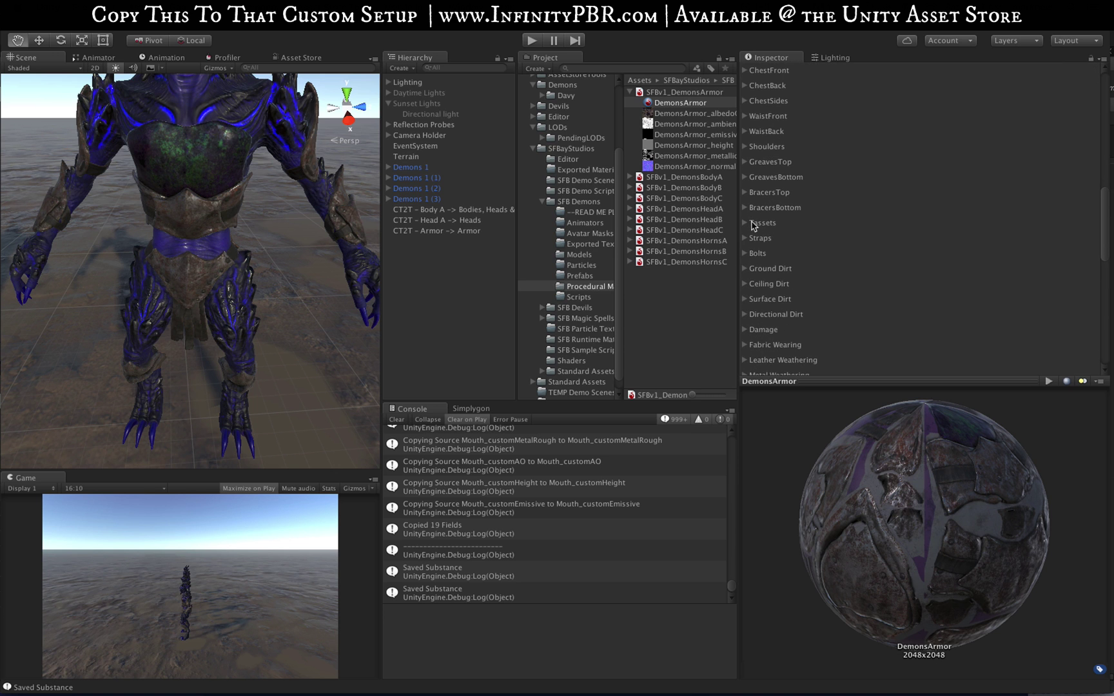
click(744, 223)
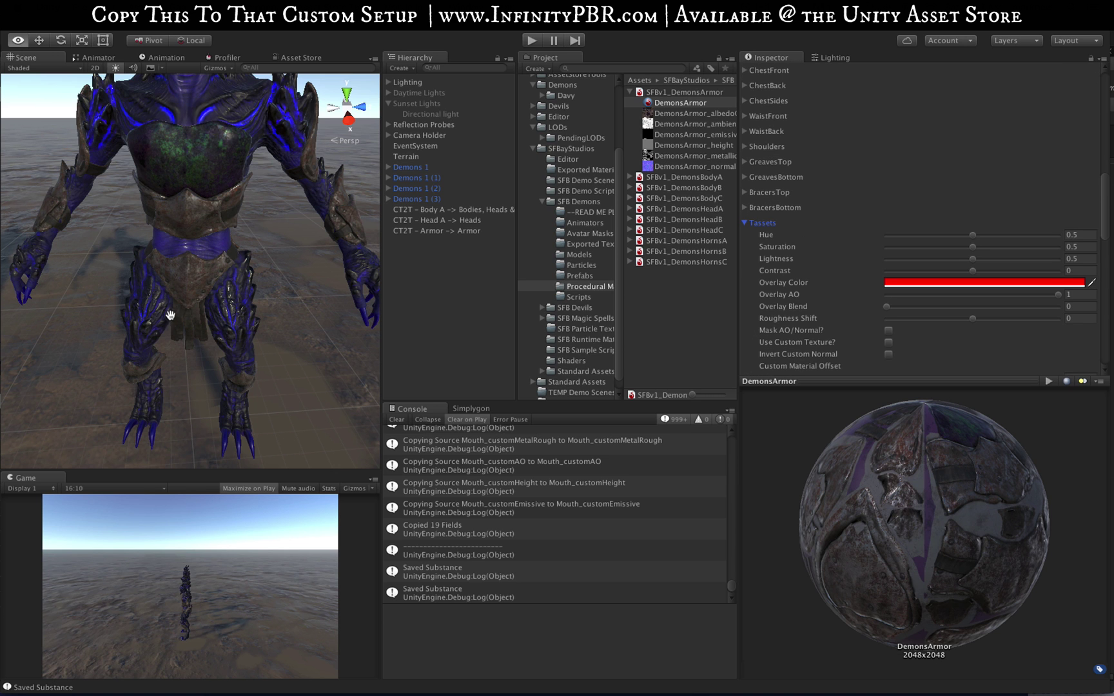
alt+drag(170, 315, 165, 386)
scroll(165, 386, up, 3)
drag(972, 270, 1005, 271)
drag(972, 259, 990, 259)
mouse_move(973, 247)
mouse_down()
mouse_move(937, 249)
mouse_move(962, 248)
mouse_up()
drag(972, 236, 947, 233)
Step: Give DemonsArmor's Tassets a green overlay color with an Overlay Blend of about 0.173
scroll(938, 237, down, 3)
click(947, 210)
click(729, 389)
click(712, 213)
alt+drag(270, 277, 181, 309)
click(928, 210)
click(725, 234)
drag(946, 233, 916, 233)
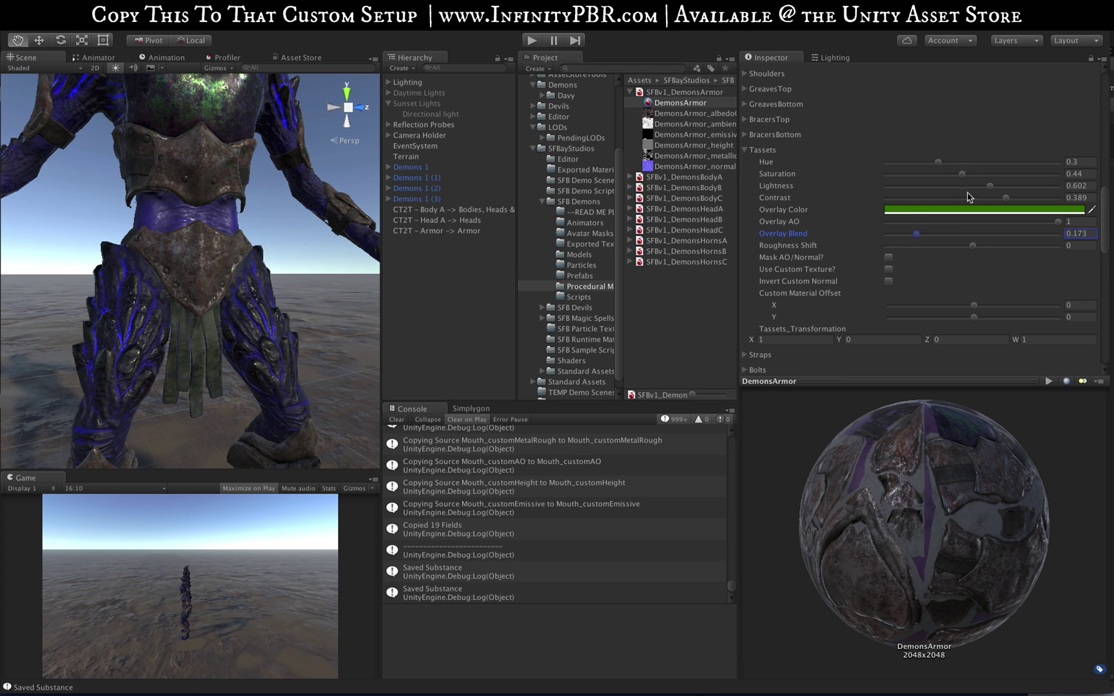
Step: Set the Tassets hue to about 0.192 and choose a dark brown overlay color
drag(938, 163, 919, 162)
click(922, 210)
click(730, 248)
click(604, 111)
alt+drag(209, 251, 210, 241)
Step: Set the lightness of DemonsArmor's Bolts to about 0.637 and their saturation to about 0.63
scroll(930, 273, down, 3)
click(745, 289)
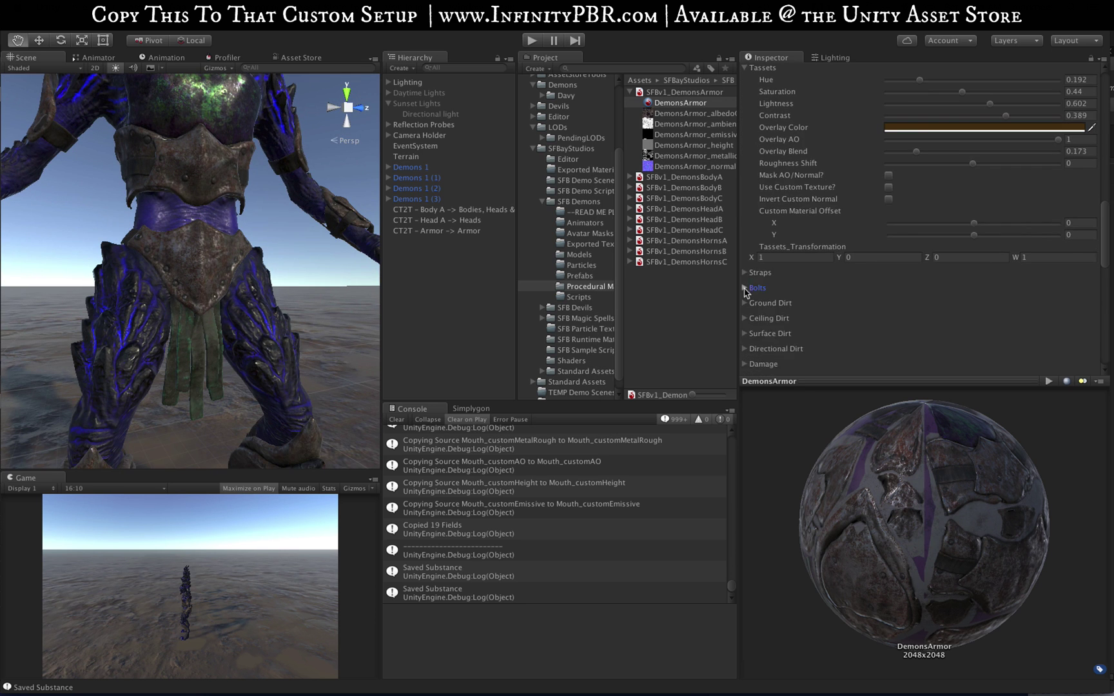
scroll(745, 290, down, 3)
alt+drag(197, 161, 209, 251)
scroll(209, 251, up, 3)
scroll(209, 252, down, 3)
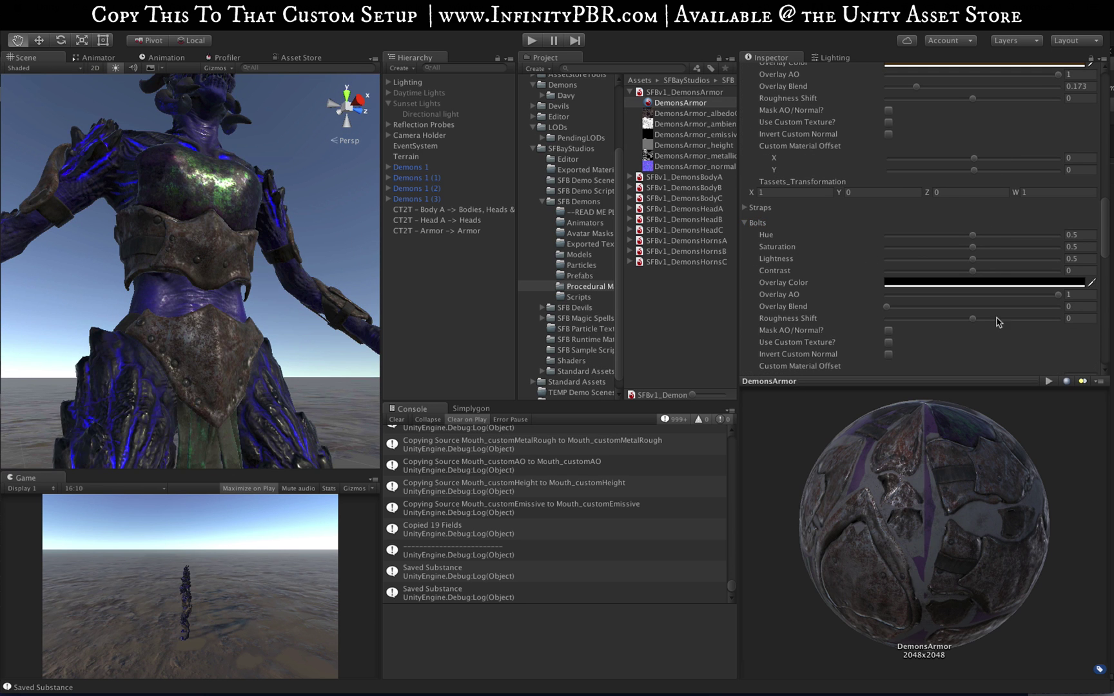
click(996, 258)
click(996, 247)
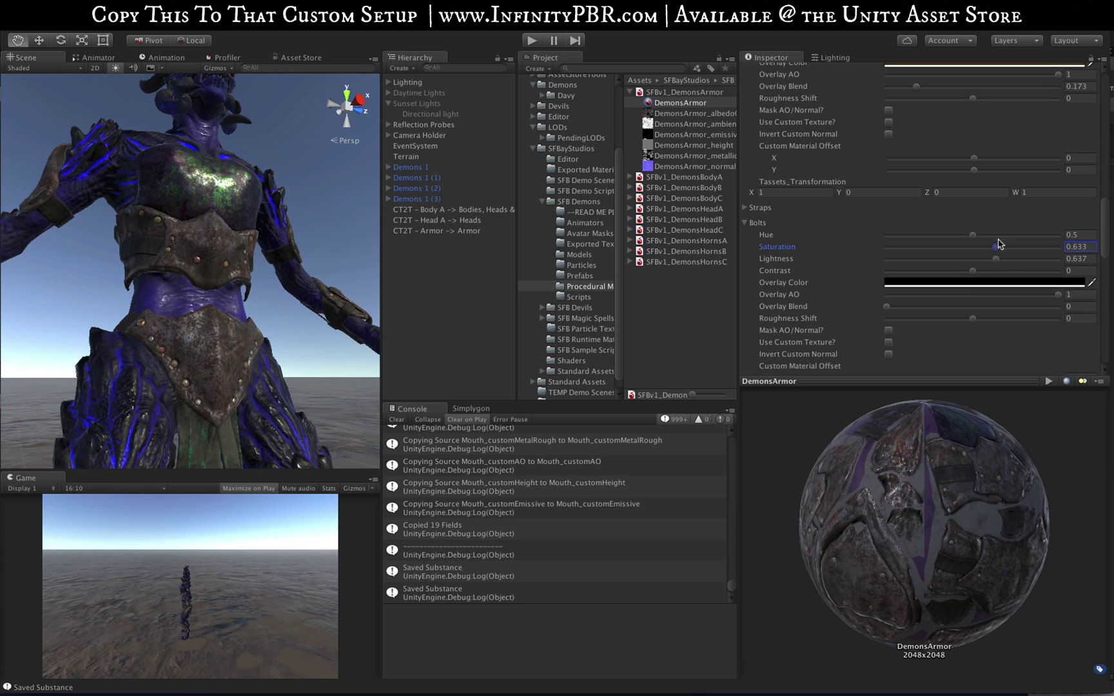
Step: Try several hues on the Bolts, including about 0.648, and settle on a golden yellow tone
click(998, 235)
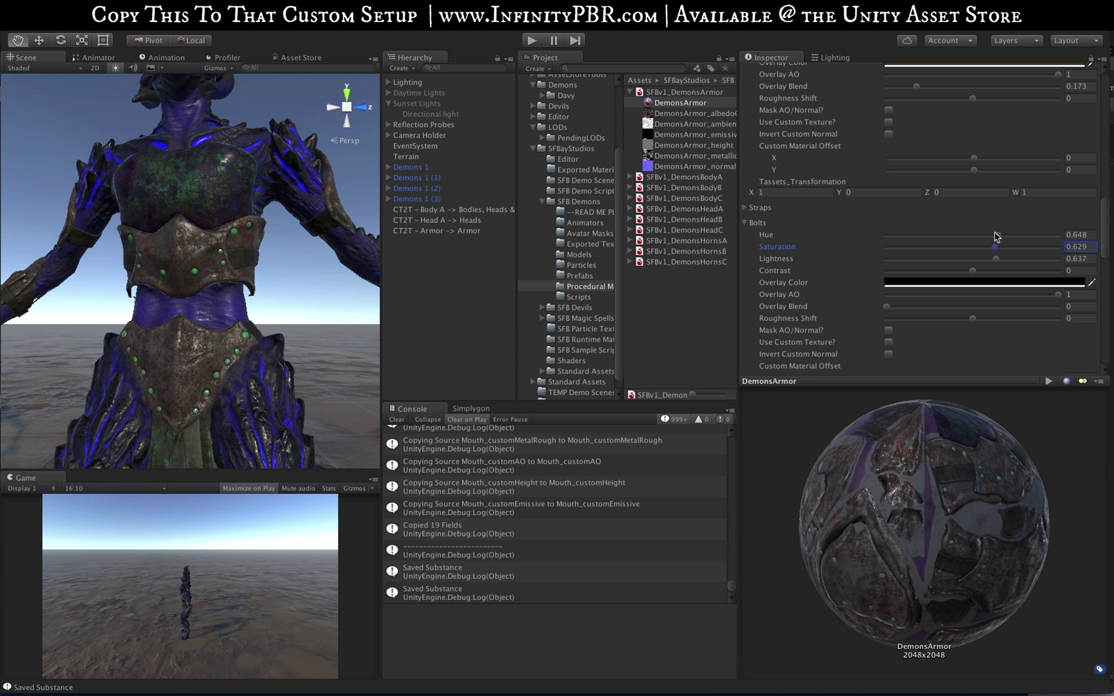
click(952, 235)
drag(939, 237, 889, 237)
Step: Run all copy actions of the CT2T - Armor -> Armor object and inspect the demon's armor
click(474, 231)
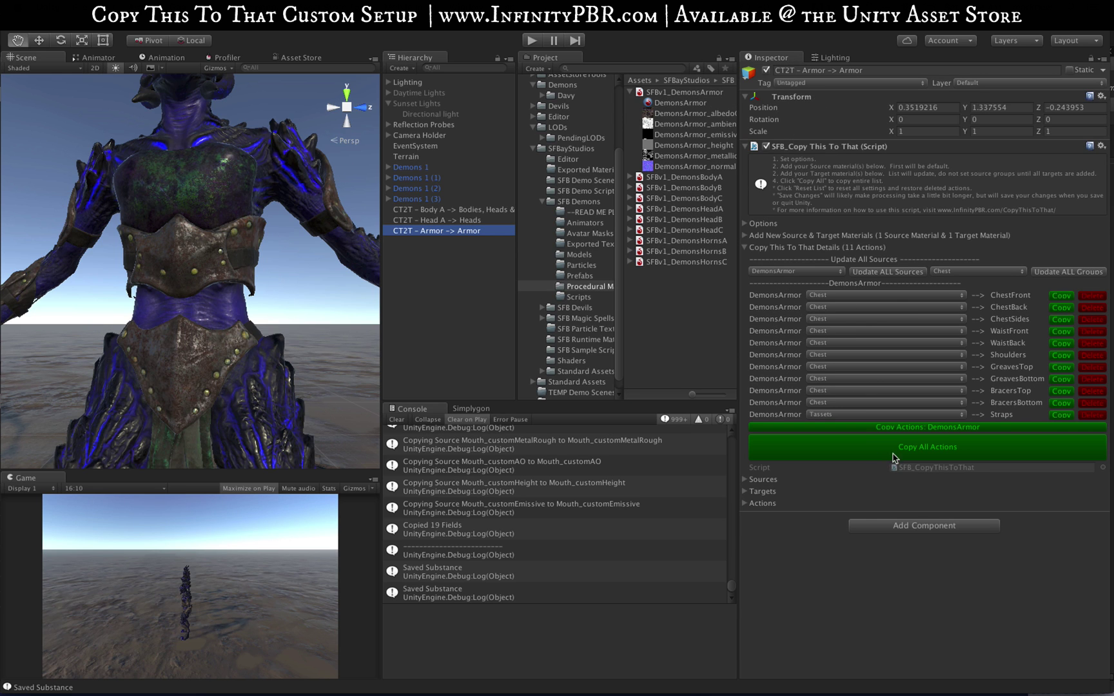
click(894, 453)
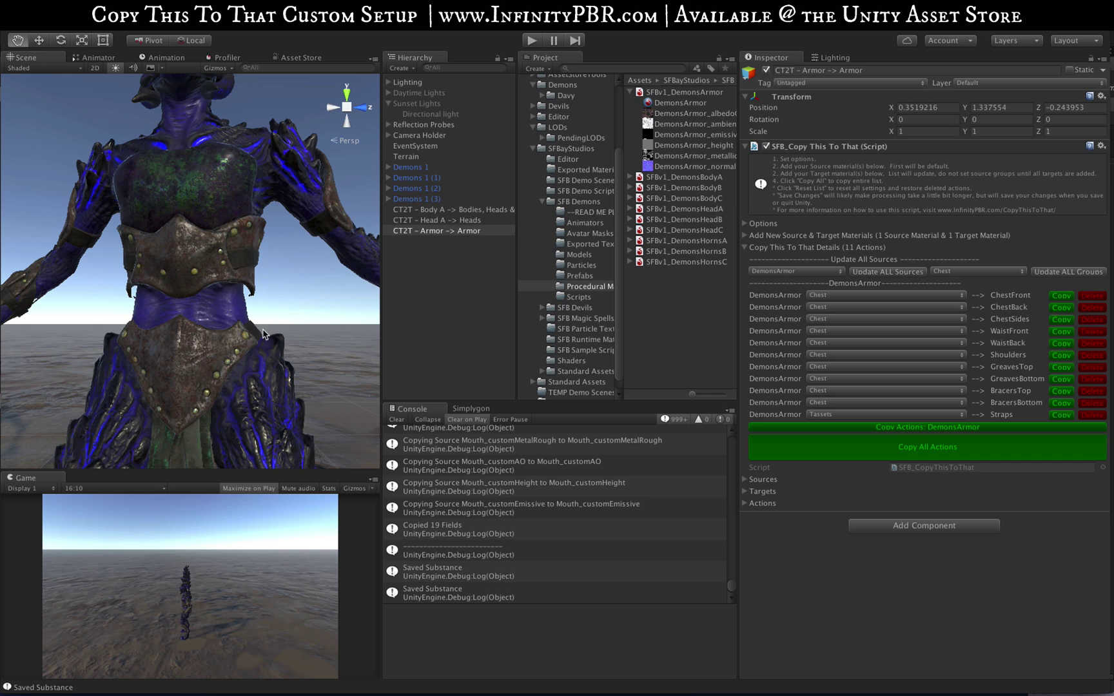
scroll(252, 301, down, 6)
scroll(200, 284, up, 2)
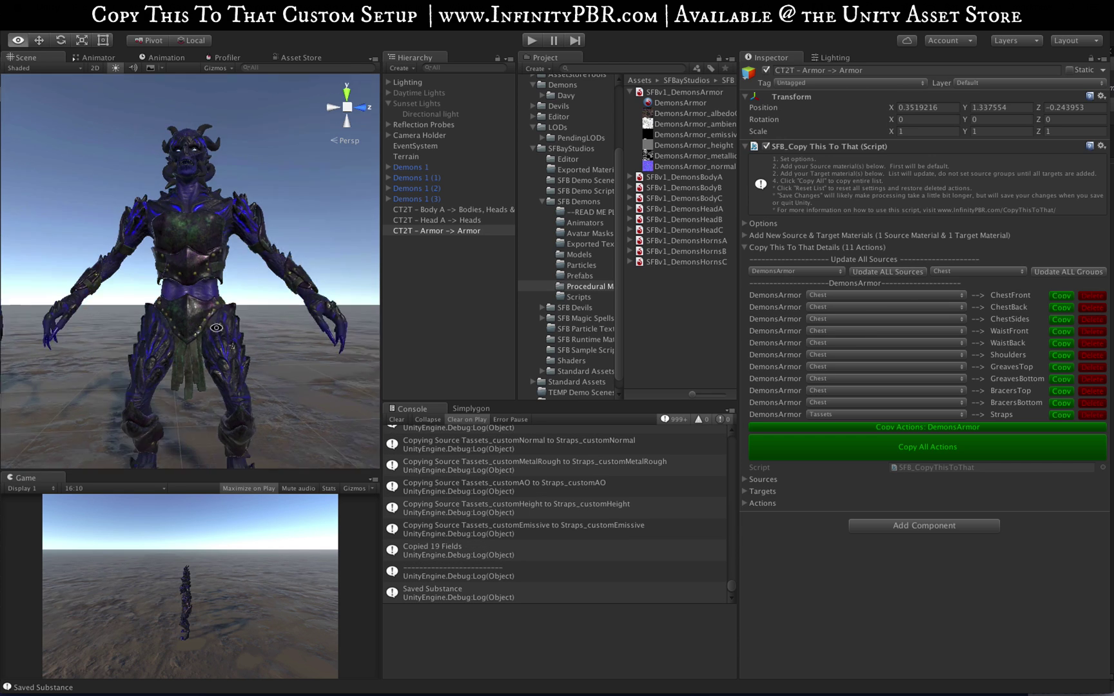
alt+drag(201, 284, 649, 341)
scroll(284, 317, up, 5)
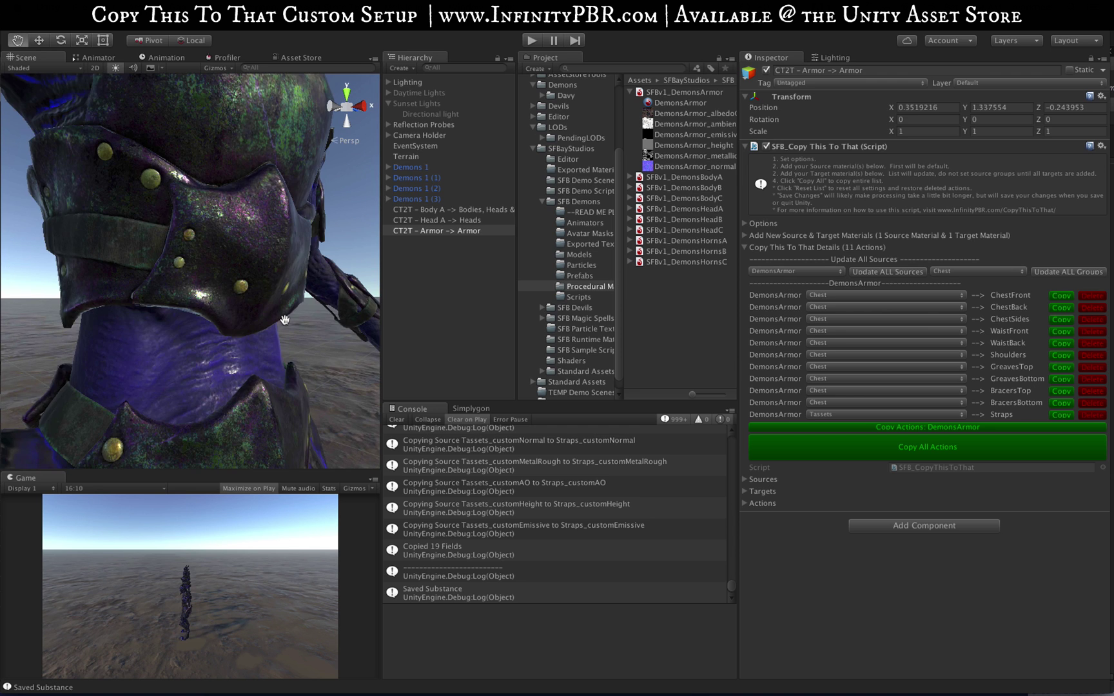
scroll(237, 309, down, 4)
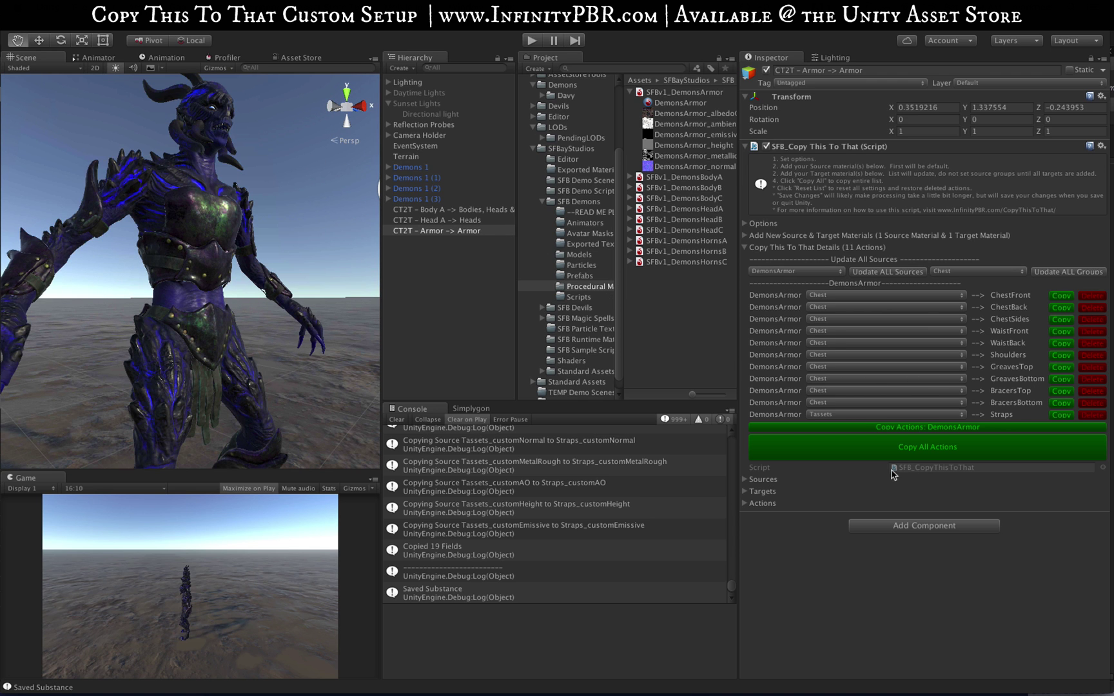
Step: Set the ChestSides lightness of the DemonsArmor material to about 0.602 and its saturation to 0
click(682, 103)
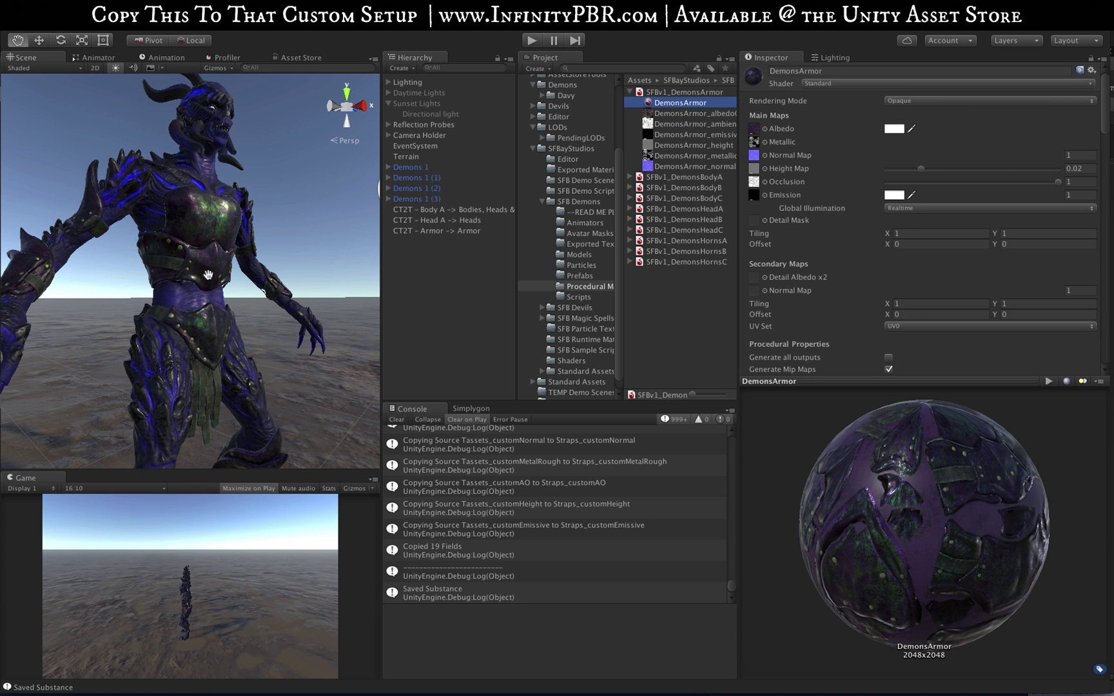
alt+drag(208, 275, 316, 361)
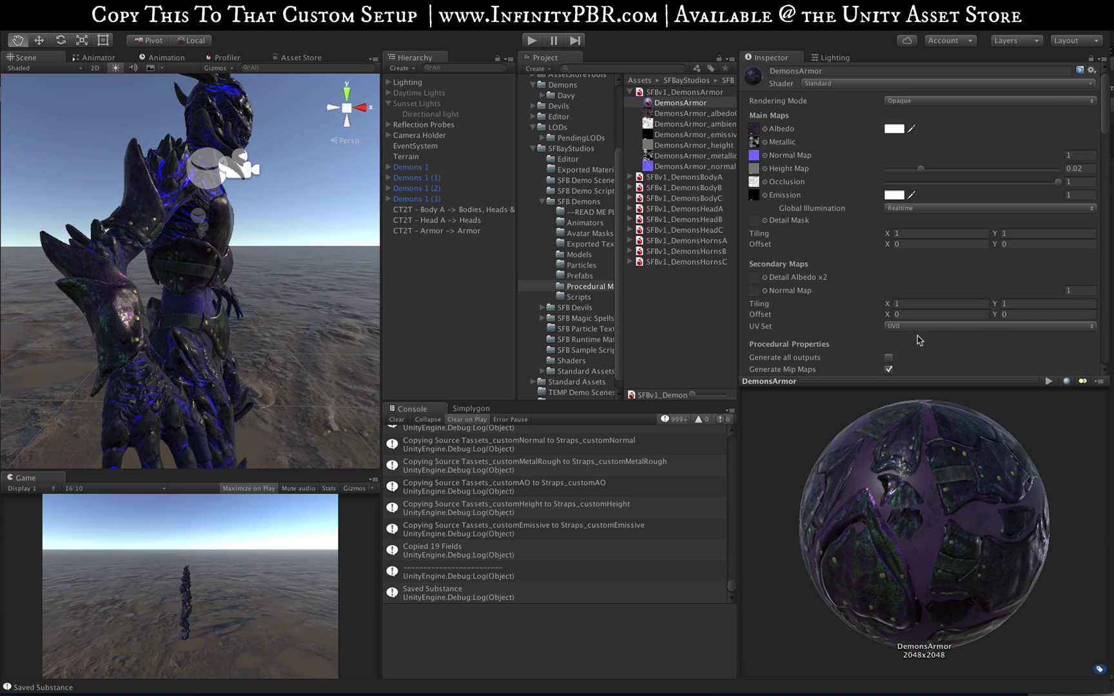
scroll(805, 283, down, 5)
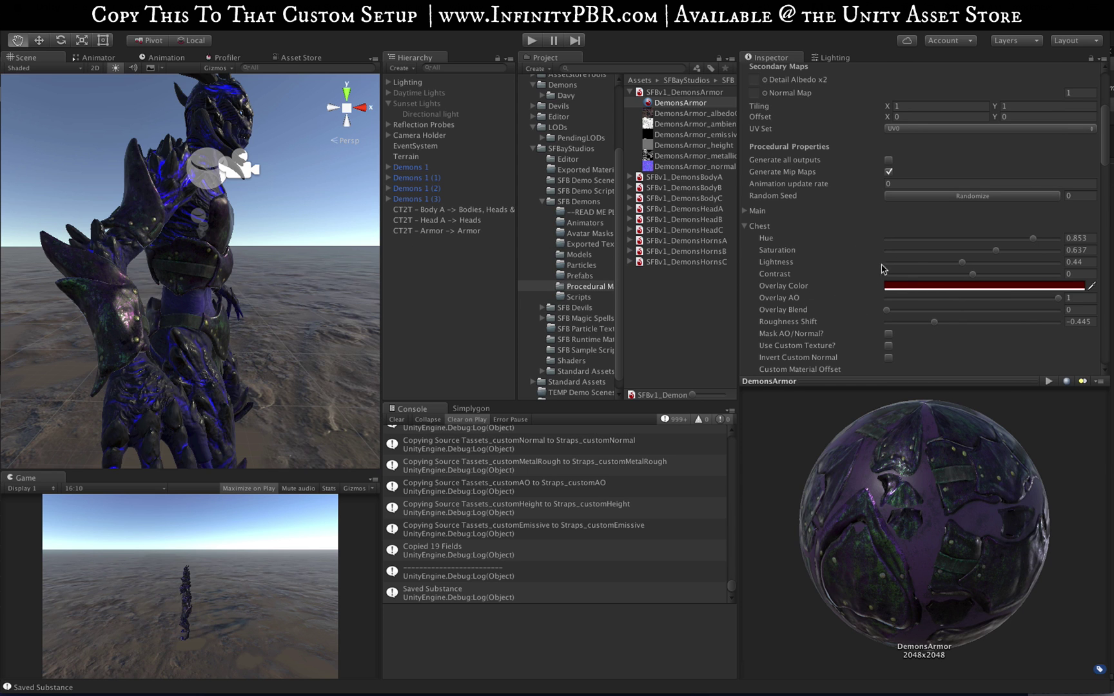
scroll(897, 266, down, 5)
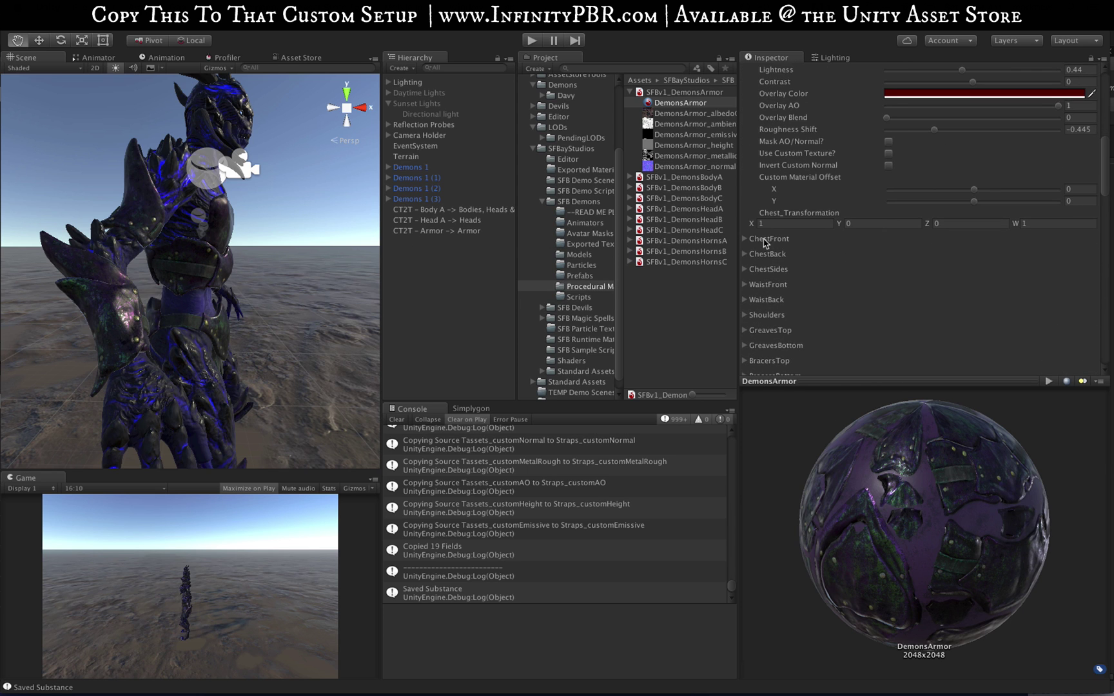
click(745, 269)
alt+drag(204, 279, 1, 309)
alt+drag(227, 302, 64, 281)
scroll(973, 280, down, 2)
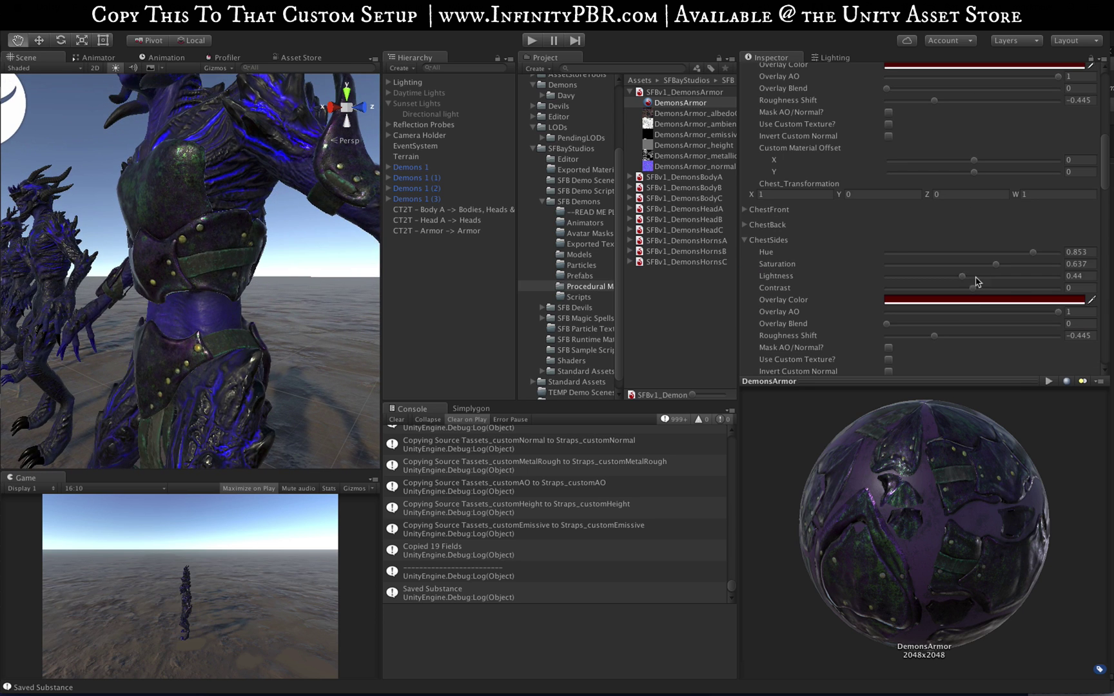
click(977, 277)
click(981, 264)
drag(980, 264, 883, 265)
click(989, 276)
alt+drag(212, 290, 148, 283)
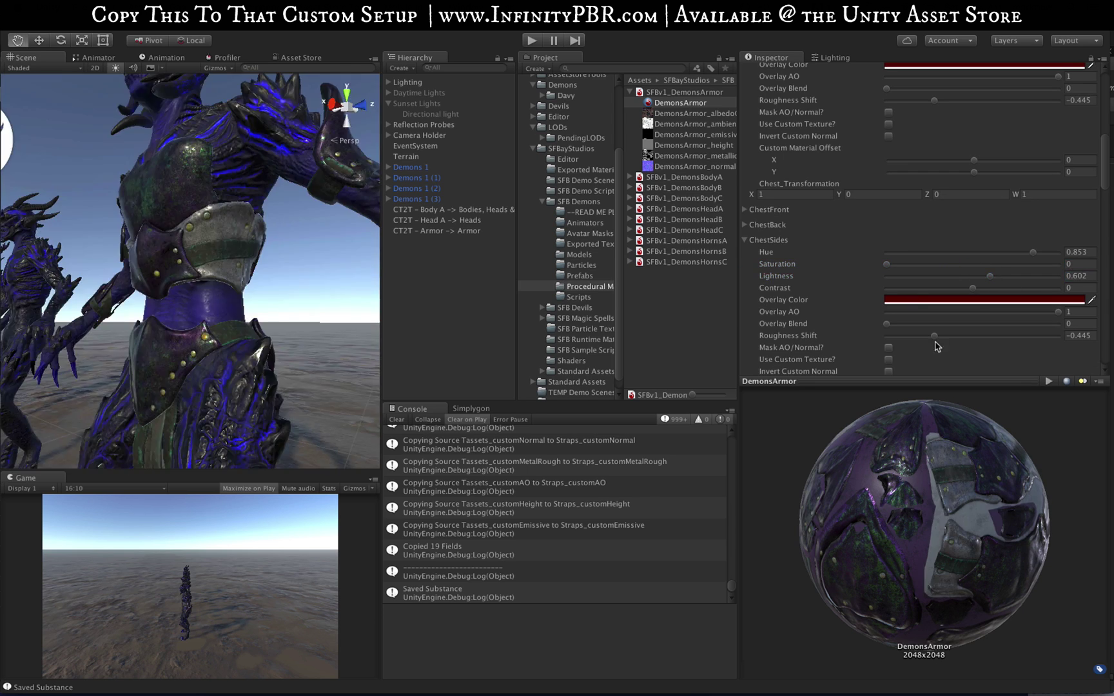
Step: Set the ChestSides Roughness Shift to about -0.469, saturation to 0.331 and hue to 0.668
drag(934, 337, 911, 337)
alt+drag(193, 322, 416, 299)
click(928, 264)
click(1000, 252)
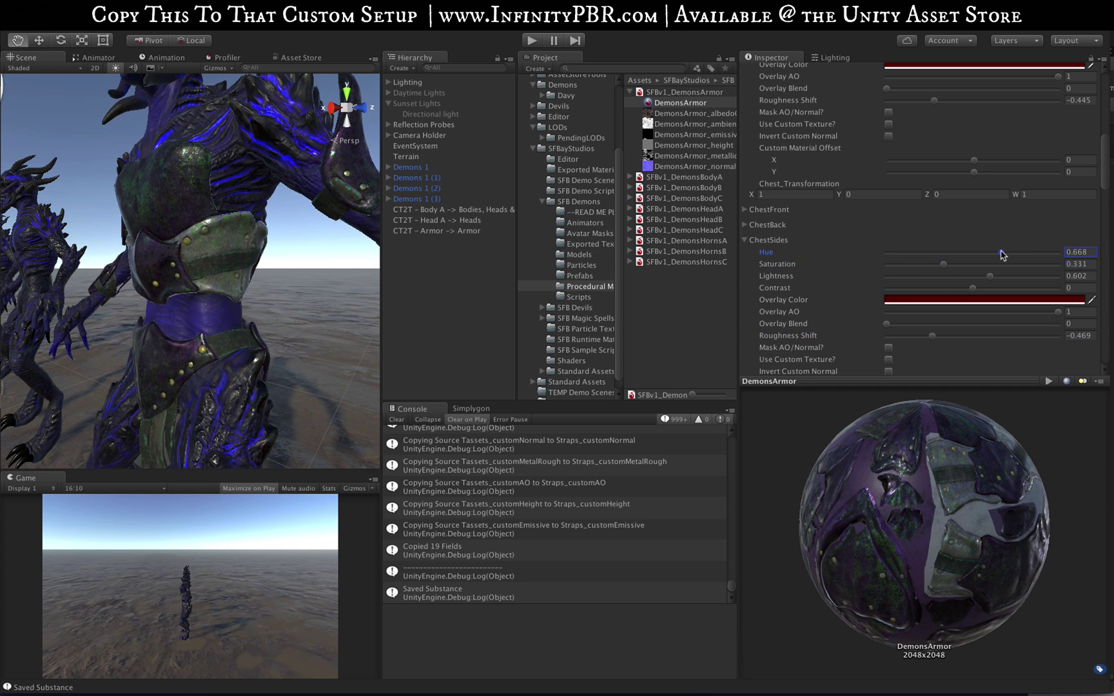
click(932, 336)
alt+drag(193, 290, 110, 303)
Step: Try a higher lightness on DemonsArmor's BracersTop
scroll(746, 281, down, 8)
click(745, 281)
scroll(213, 290, up, 3)
click(994, 318)
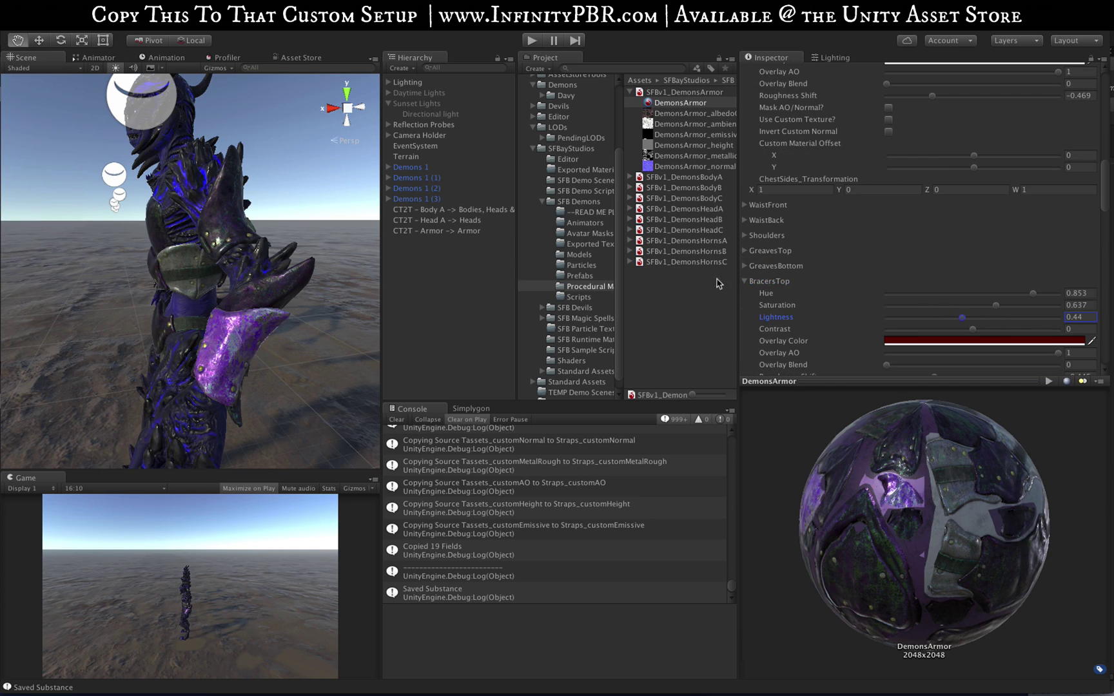
click(744, 281)
Step: Set DemonsArmor's BracersBottom lightness to about 0.548, contrast to 0.243, saturation to 0.455 and hue to 0.335, and view the demons
click(744, 296)
click(995, 333)
drag(995, 336, 980, 334)
click(993, 345)
click(964, 321)
click(962, 310)
click(944, 310)
alt+drag(161, 290, 696, 261)
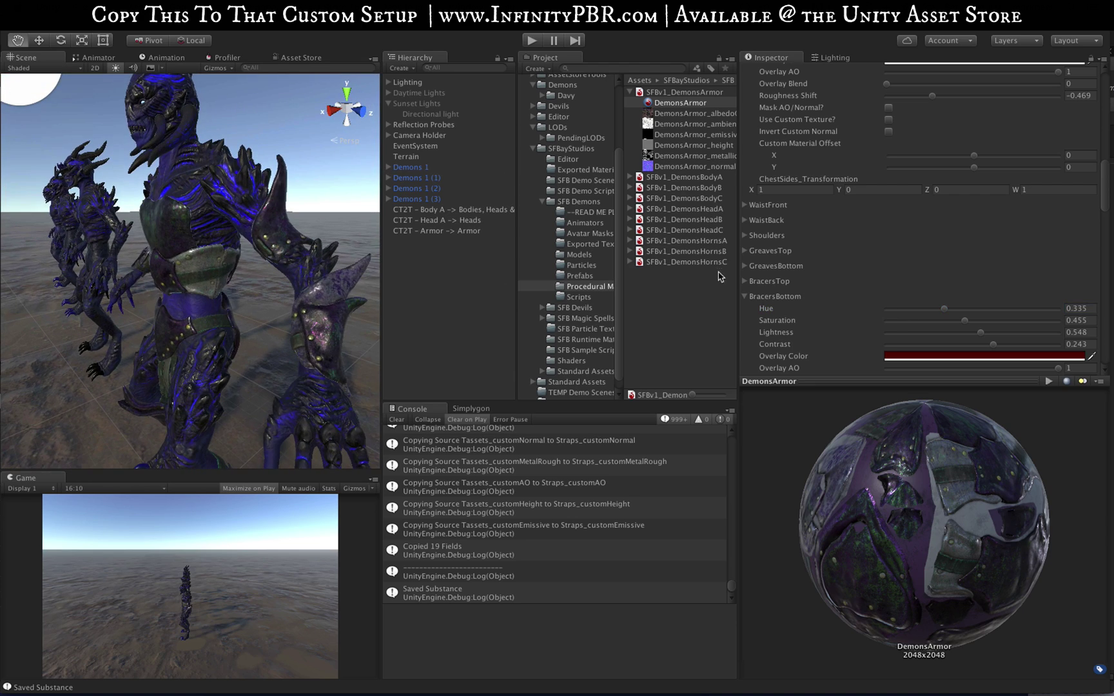
alt+drag(191, 384, 96, 241)
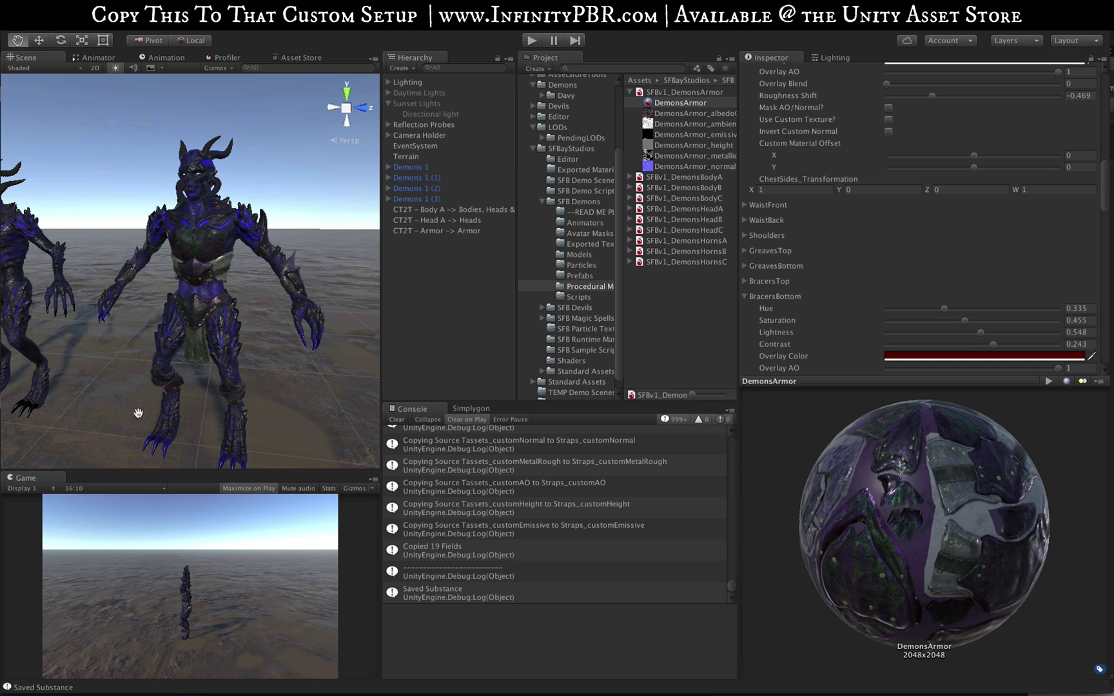
alt+drag(167, 295, 200, 320)
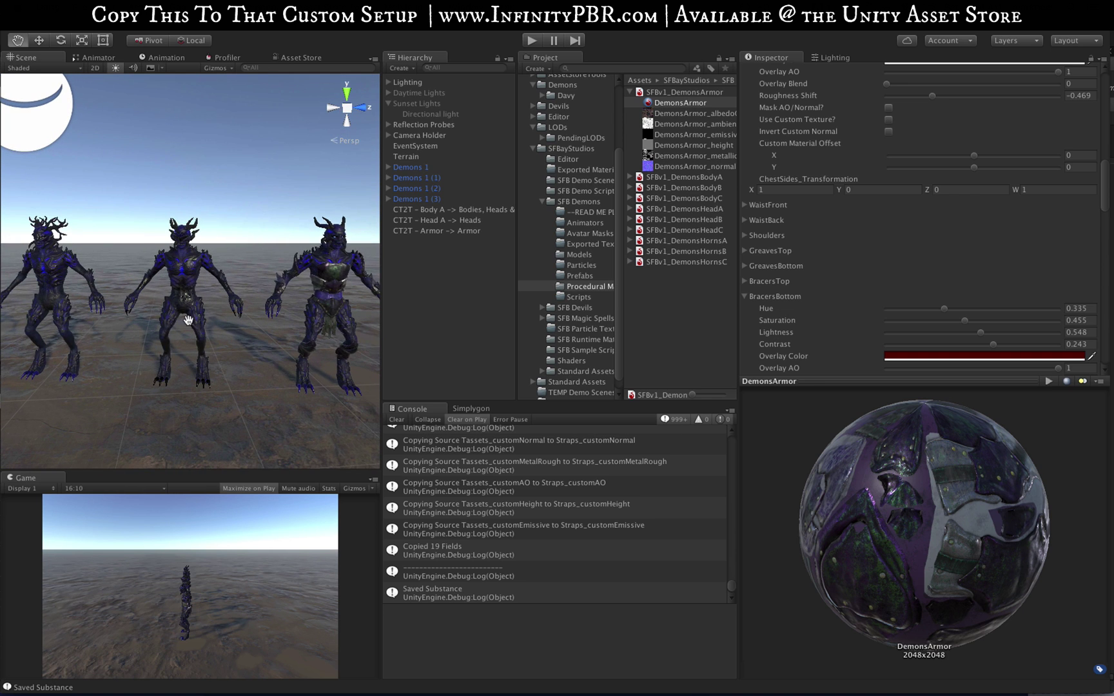